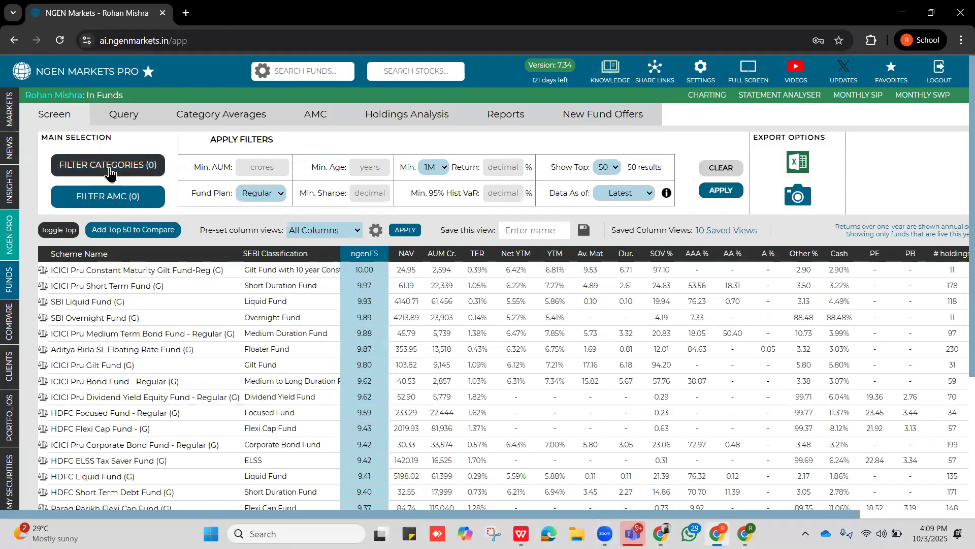
Filter the fund screen to the Equity Index Funds category.
left_click(110, 172)
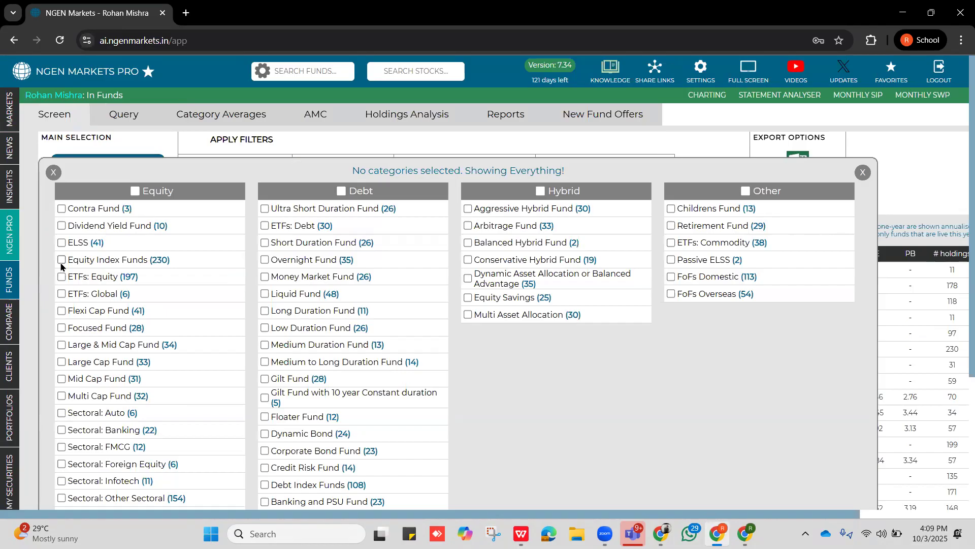
left_click_drag(73, 260, 168, 259)
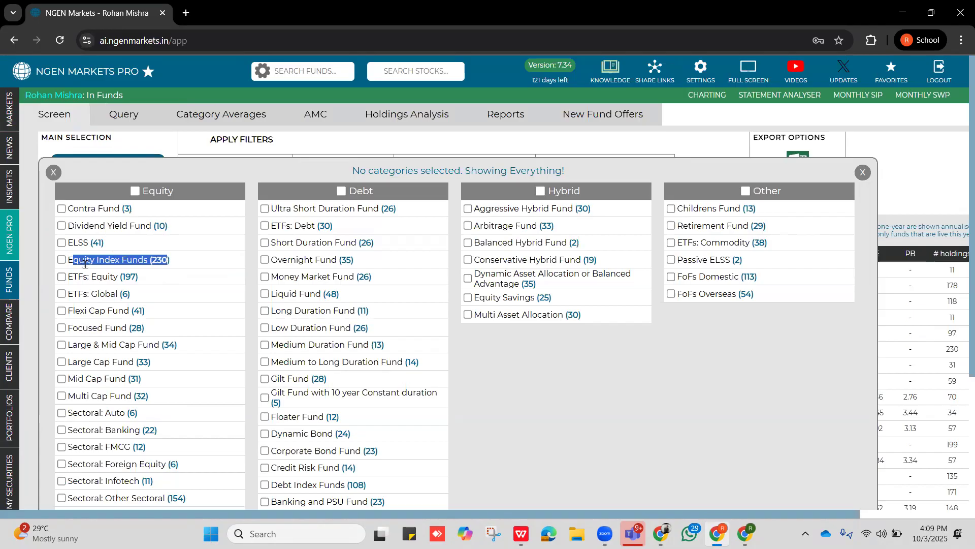
left_click(61, 259)
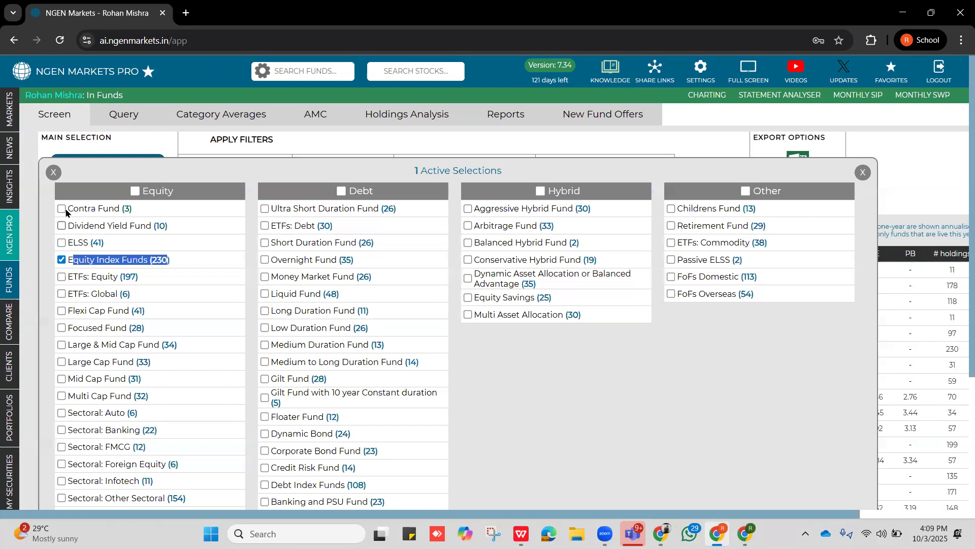
left_click(53, 172)
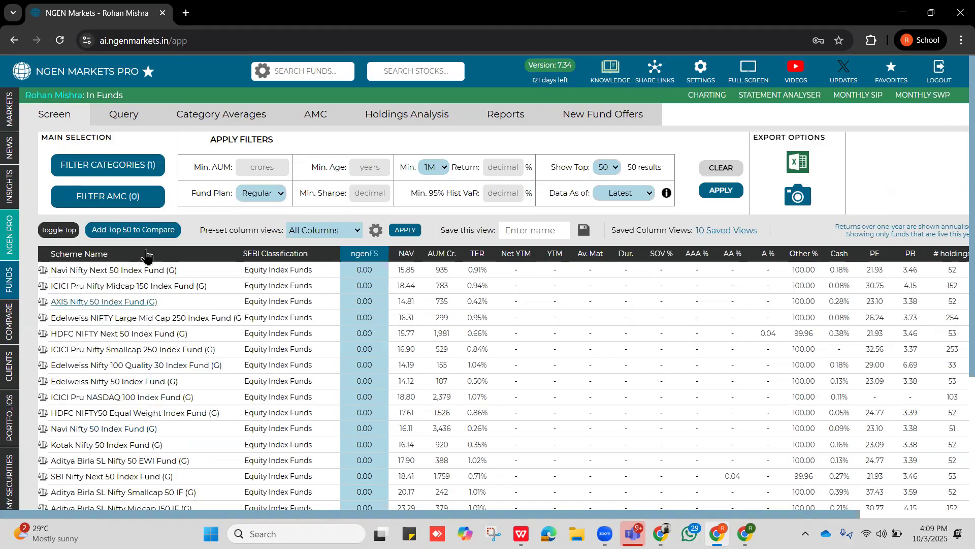
Add a fund query condition that SEBI Category is exactly Equity Index Funds.
left_click(123, 116)
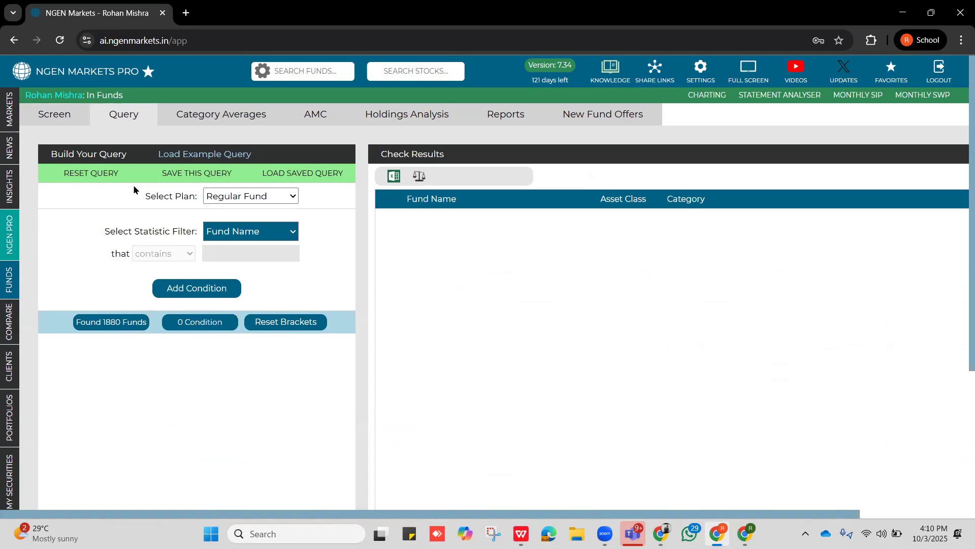
left_click(289, 233)
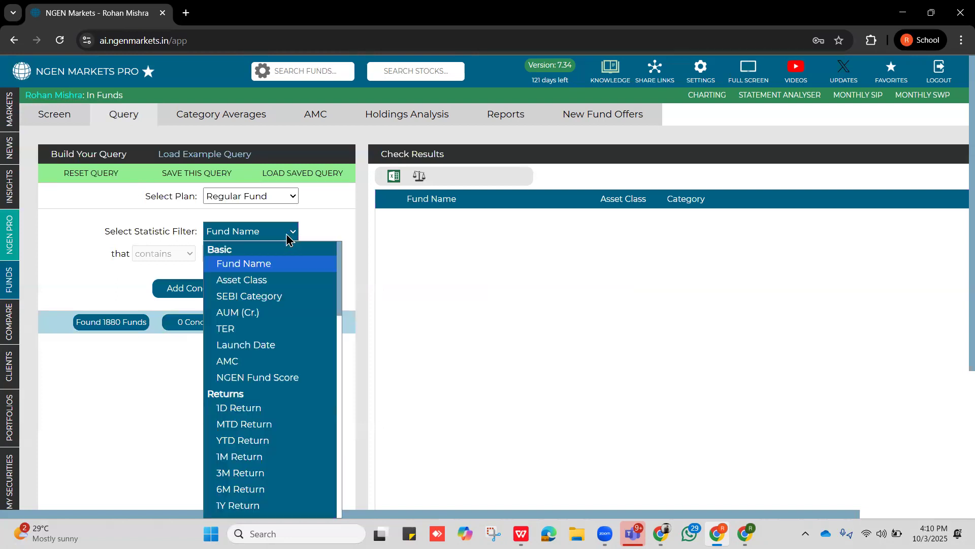
left_click(285, 296)
left_click(273, 253)
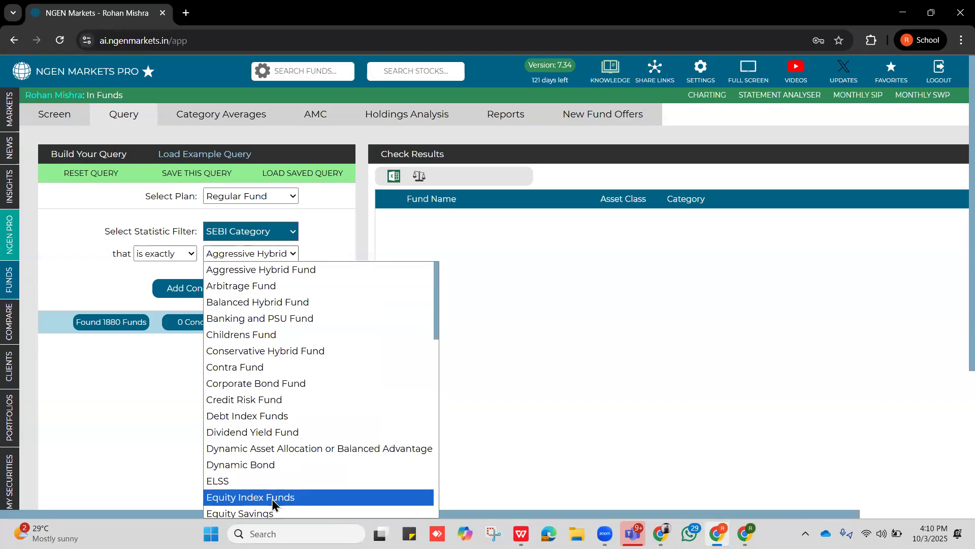
left_click(272, 498)
left_click(197, 288)
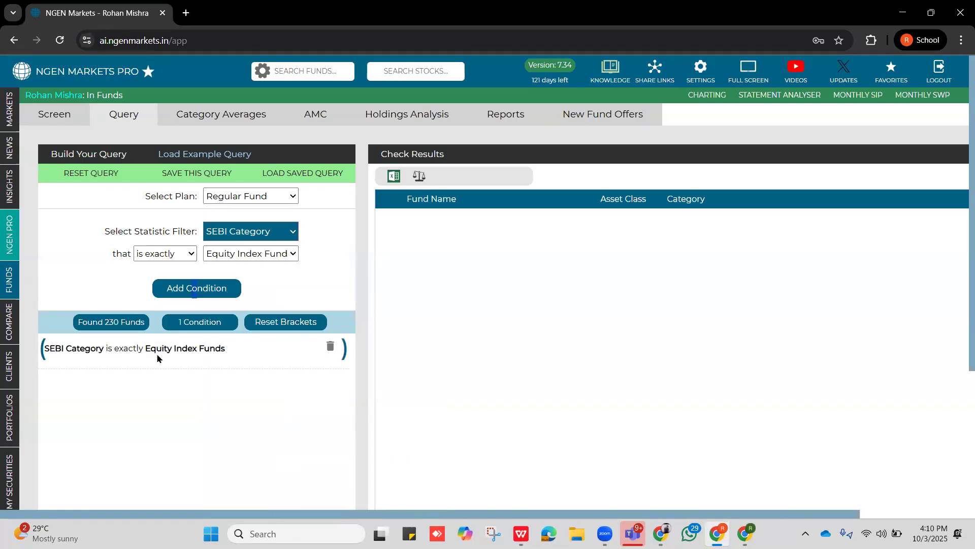
left_click_drag(104, 321, 118, 322)
Add a second query condition that Fund Name contains "Nifty 100 index".
left_click(283, 256)
left_click(309, 237)
left_click(290, 233)
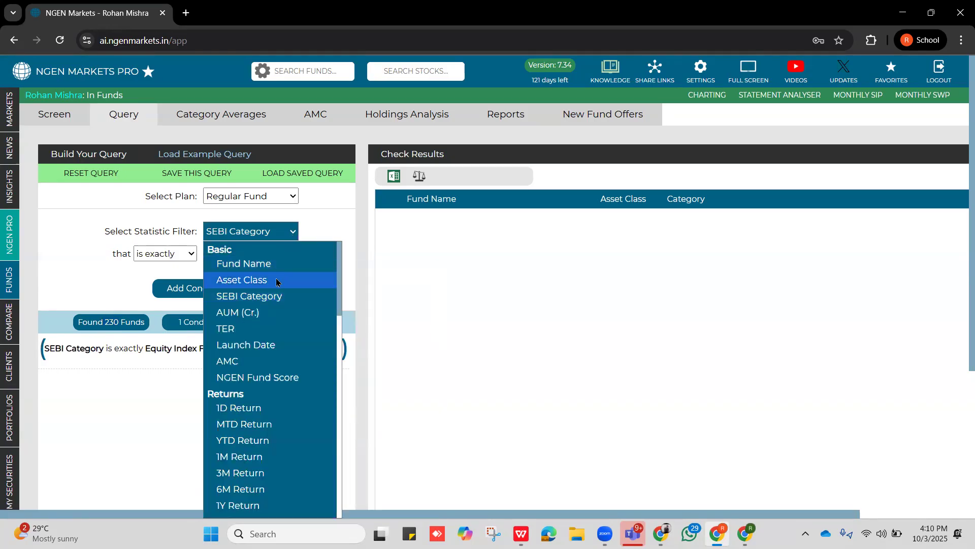
left_click(270, 263)
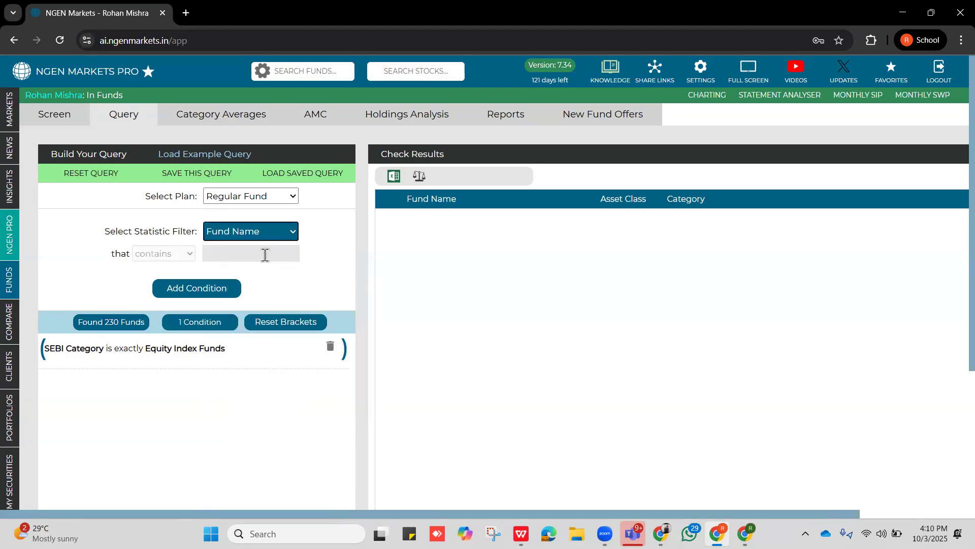
type("Nifty 100 index")
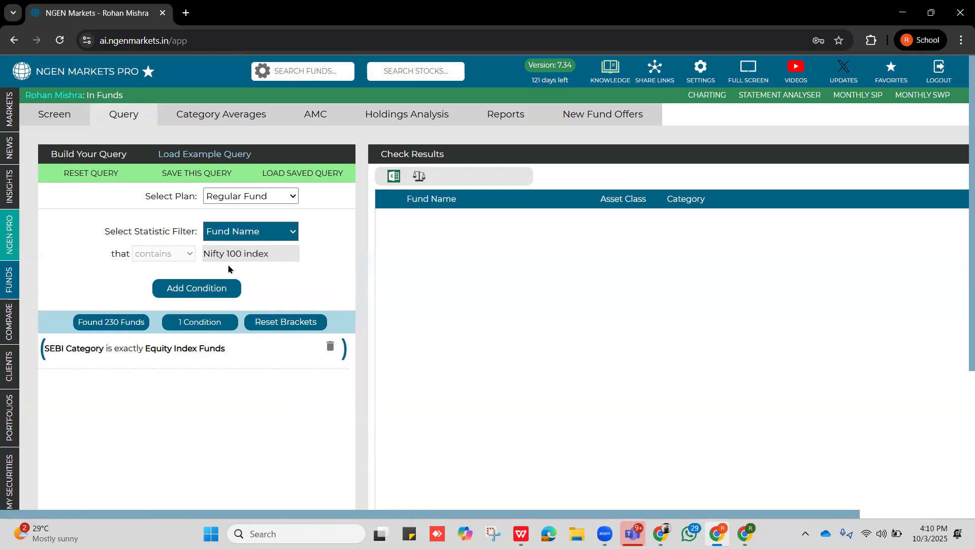
left_click(216, 291)
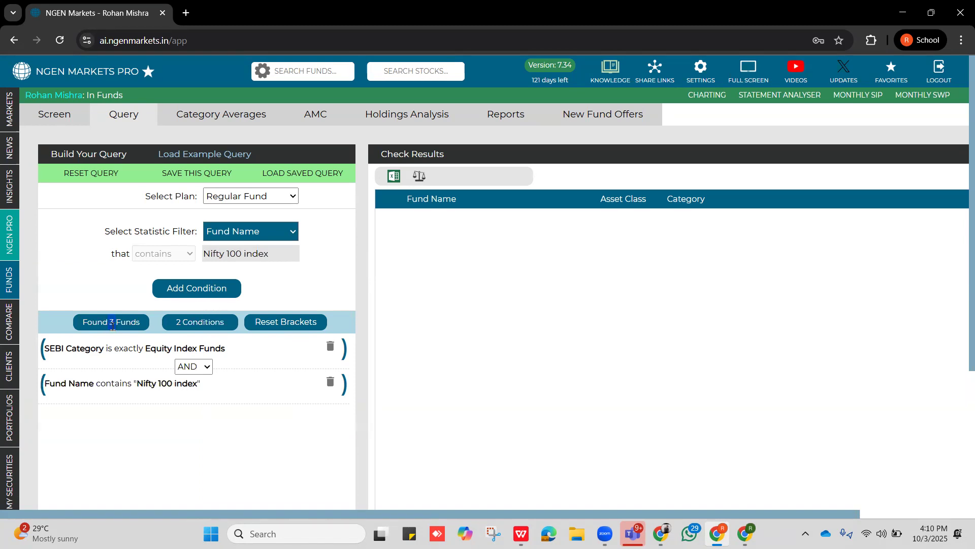
Show the funds that match the category and fund name conditions.
scroll(124, 337, "down", 4)
left_click(206, 348)
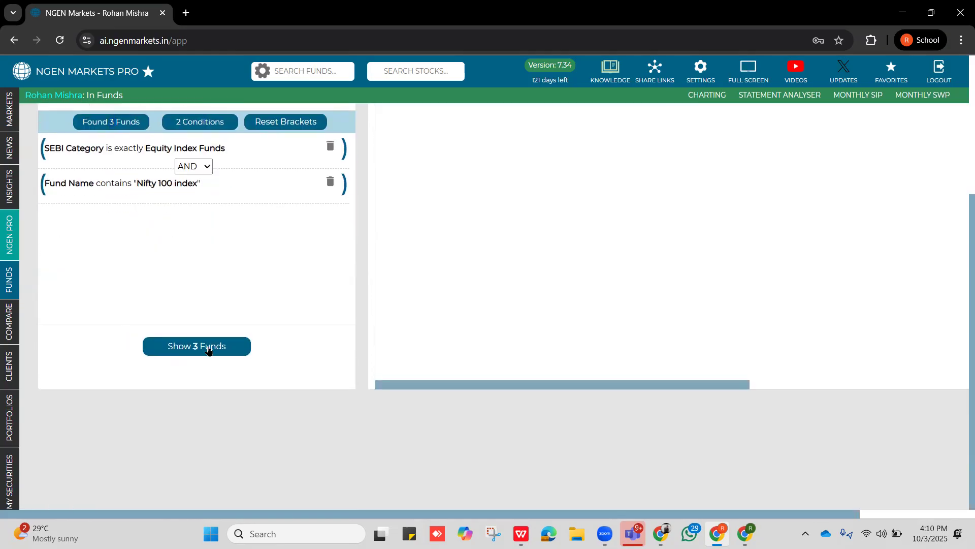
scroll(491, 325, "up", 2)
scroll(491, 325, "up", 2)
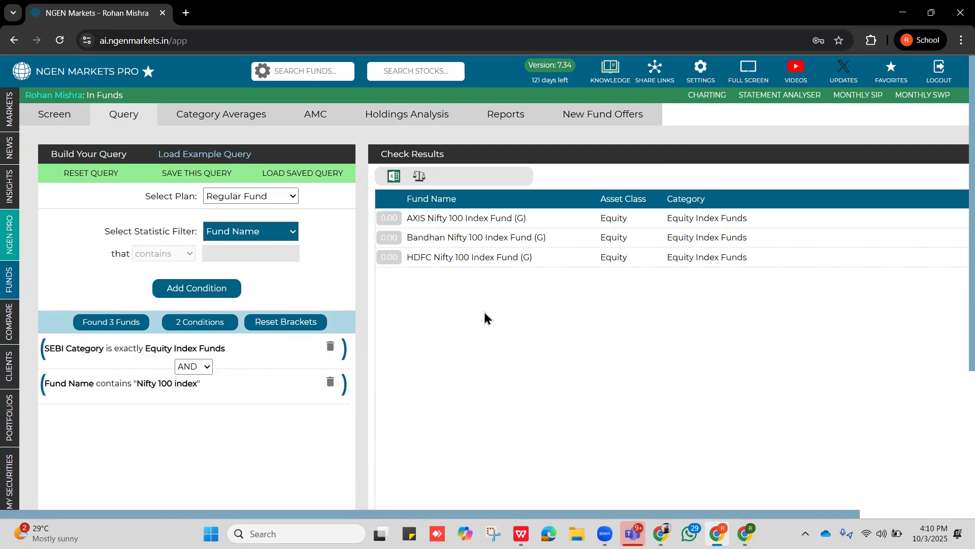
Add a Launch Date condition from 24-Oct-94 to 29-Sep-21 and show the matching funds.
left_click(266, 234)
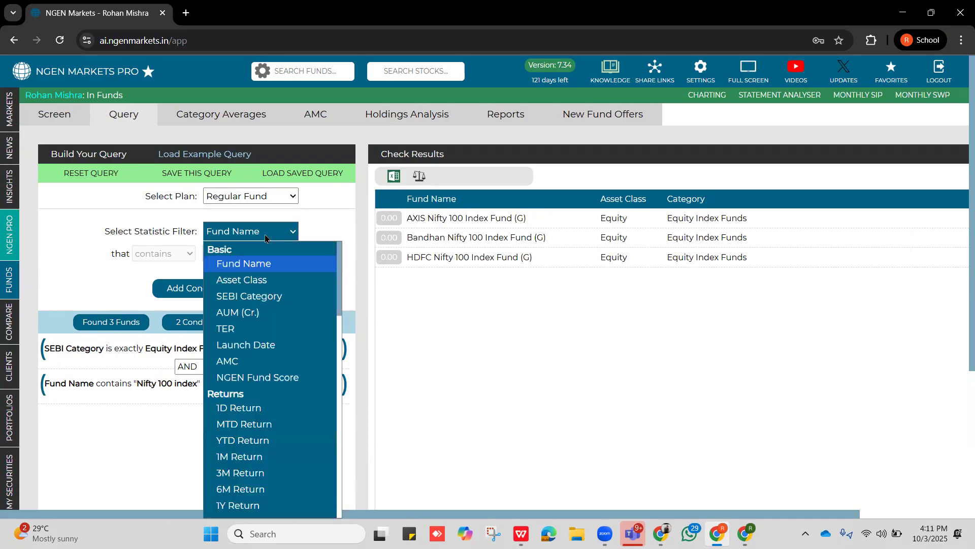
left_click(271, 345)
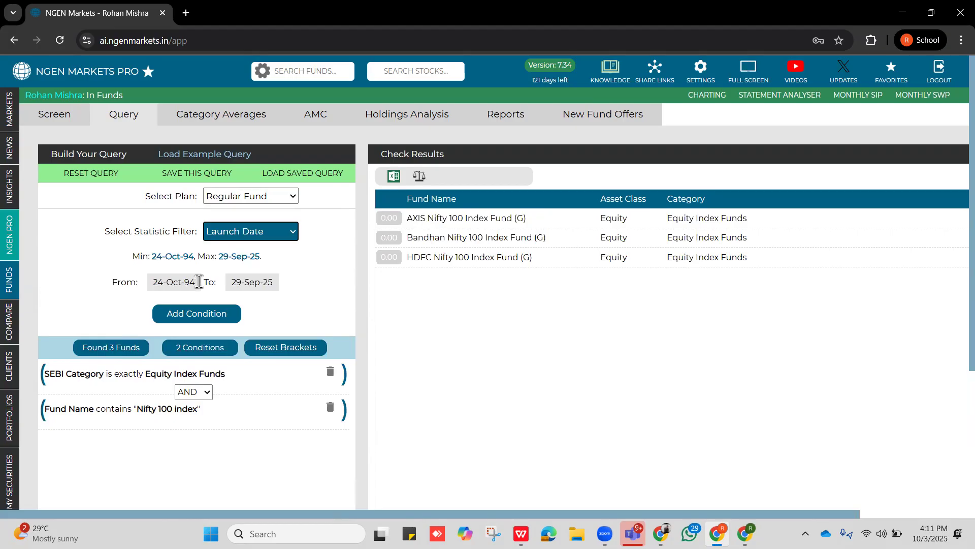
left_click(274, 281)
key("BackSpace")
type("1")
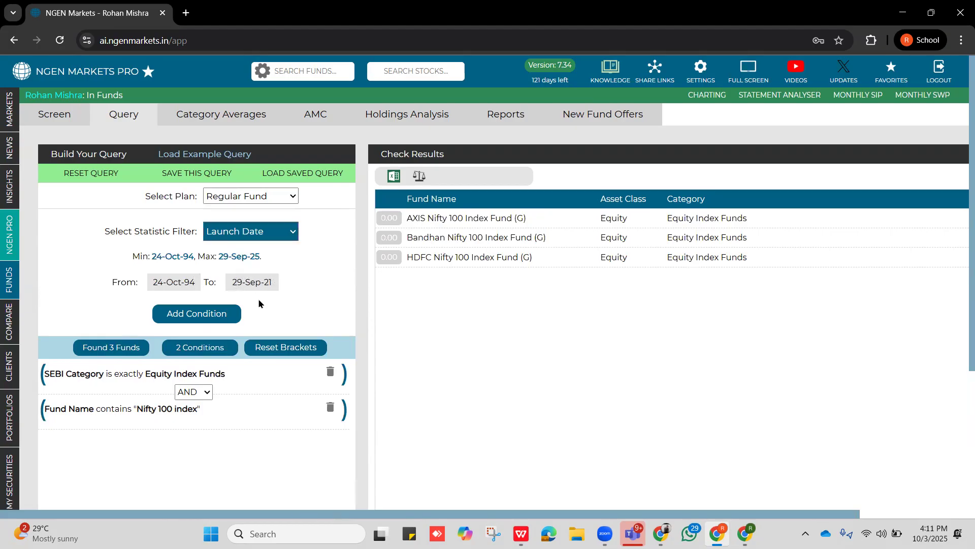
left_click(181, 320)
scroll(219, 357, "down", 3)
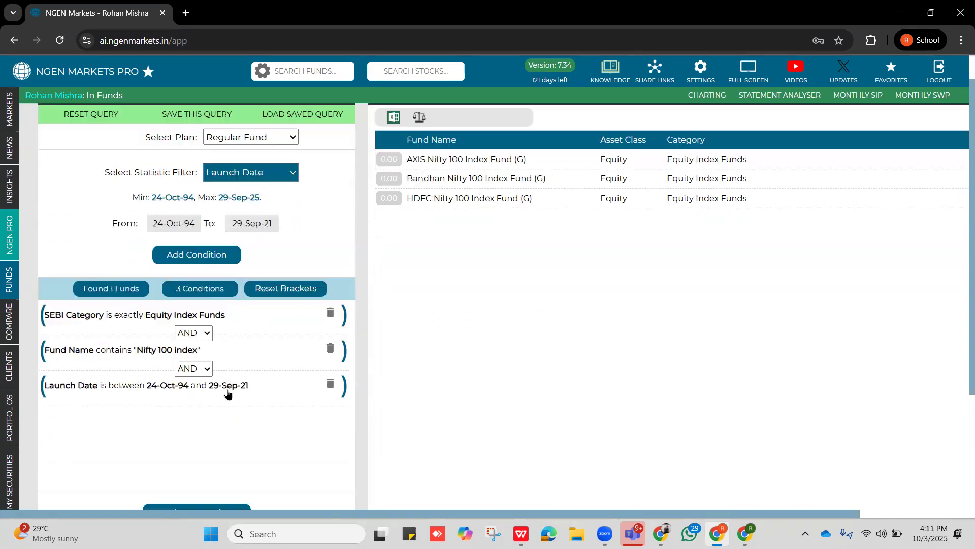
scroll(475, 331, "up", 3)
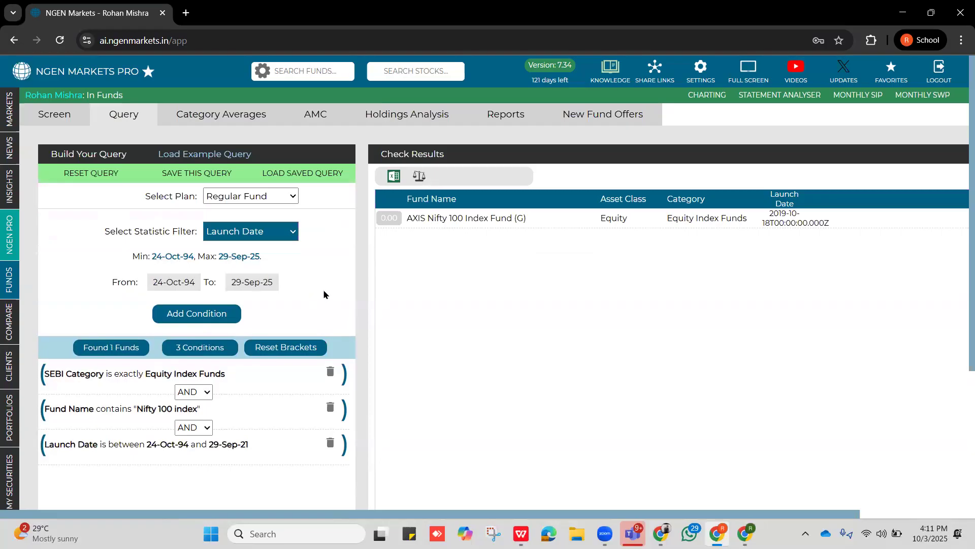
Examine the available statistic filters, including returns, risk and holdings, and review the query's conditions.
left_click(285, 233)
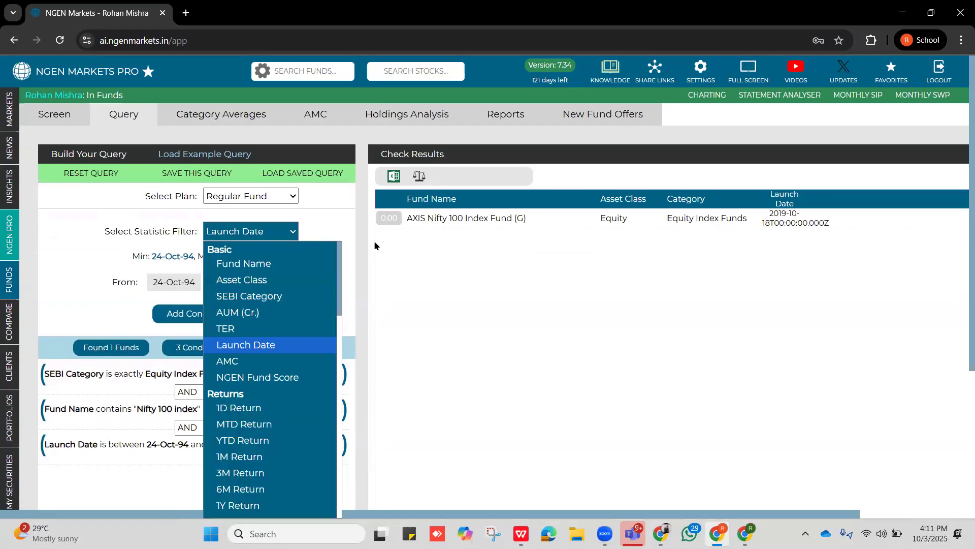
scroll(266, 468, "down", 12)
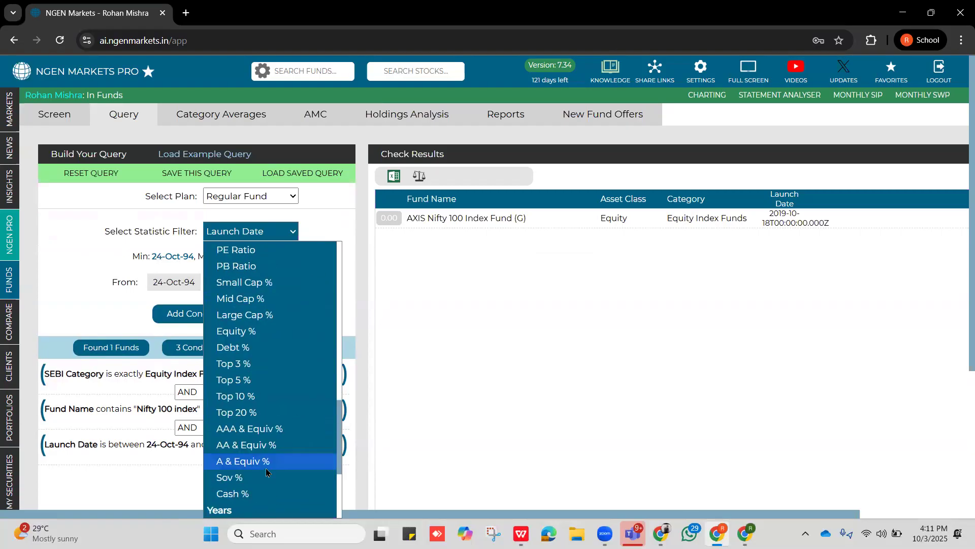
scroll(266, 467, "up", 12)
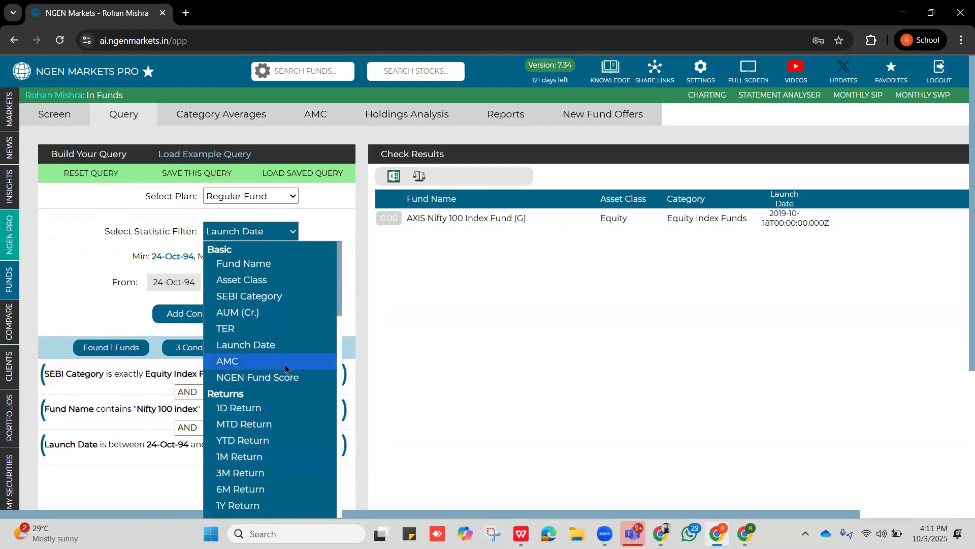
scroll(282, 400, "down", 5)
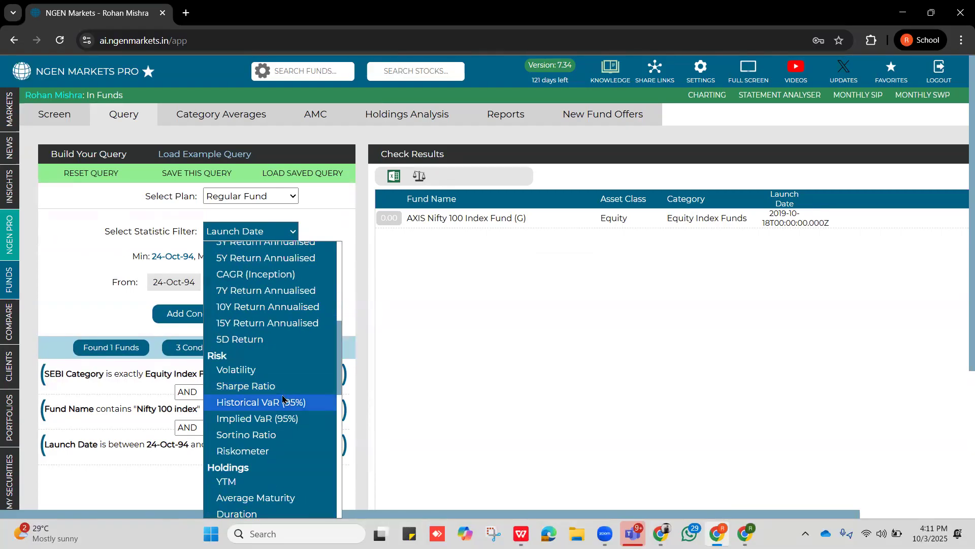
scroll(283, 399, "up", 5)
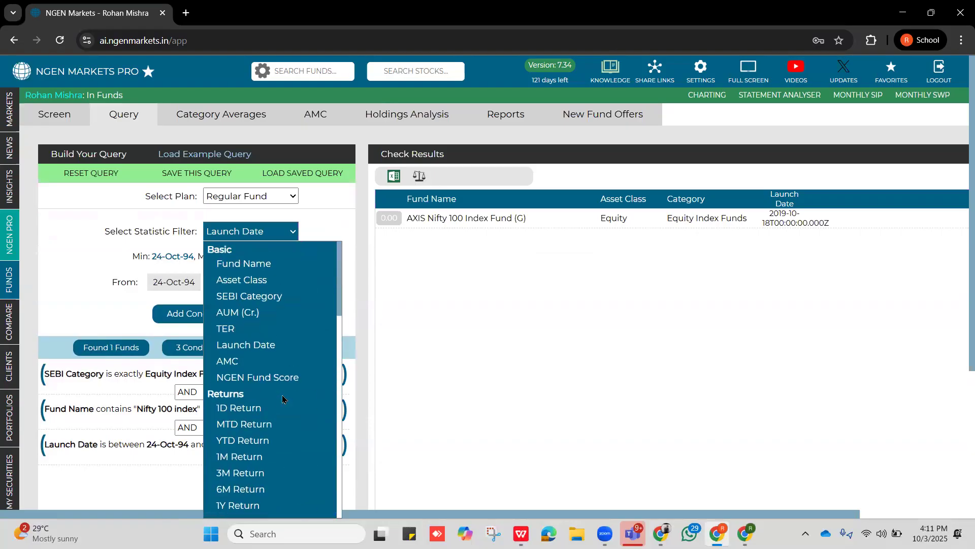
left_click(403, 375)
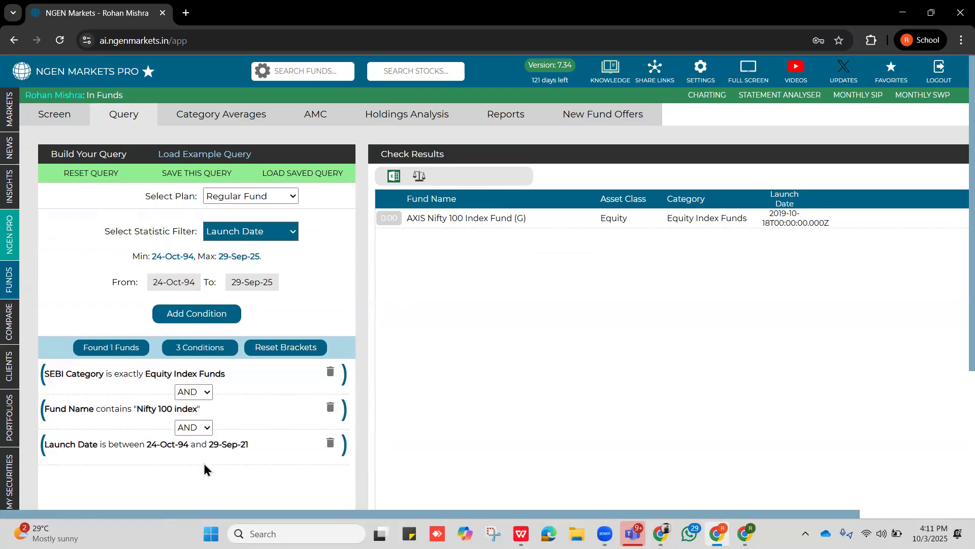
scroll(231, 456, "down", 3)
scroll(233, 446, "up", 3)
scroll(228, 362, "down", 3)
scroll(228, 363, "up", 3)
Save the current query as "Webinar 3 oct".
left_click(201, 178)
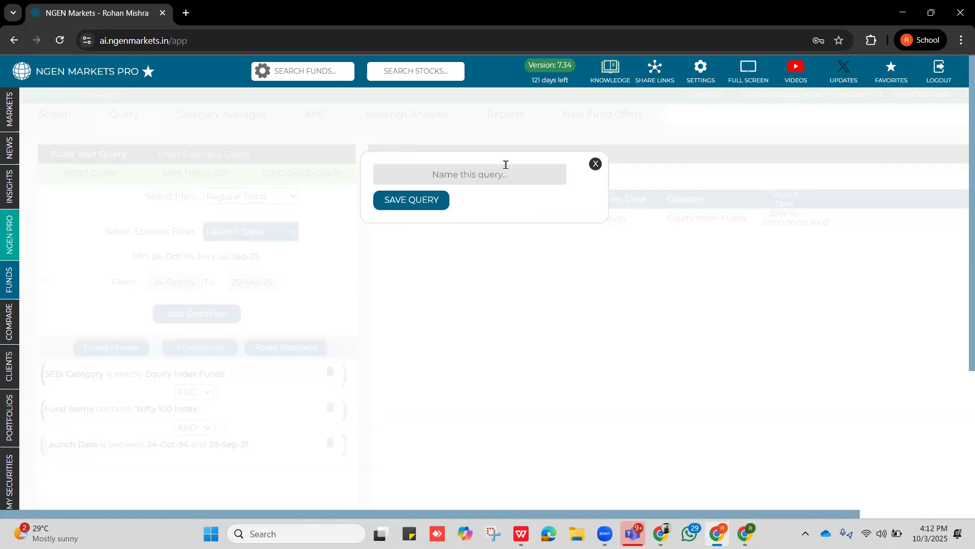
type("Webinar 3 oct")
left_click(439, 203)
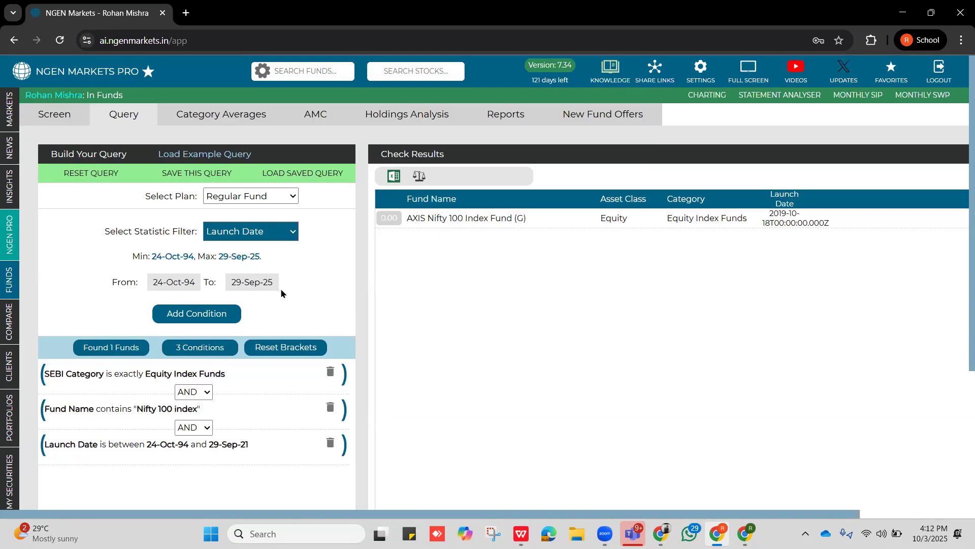
Load the saved query "Webinar 3 oct" and show its matching funds.
left_click(306, 178)
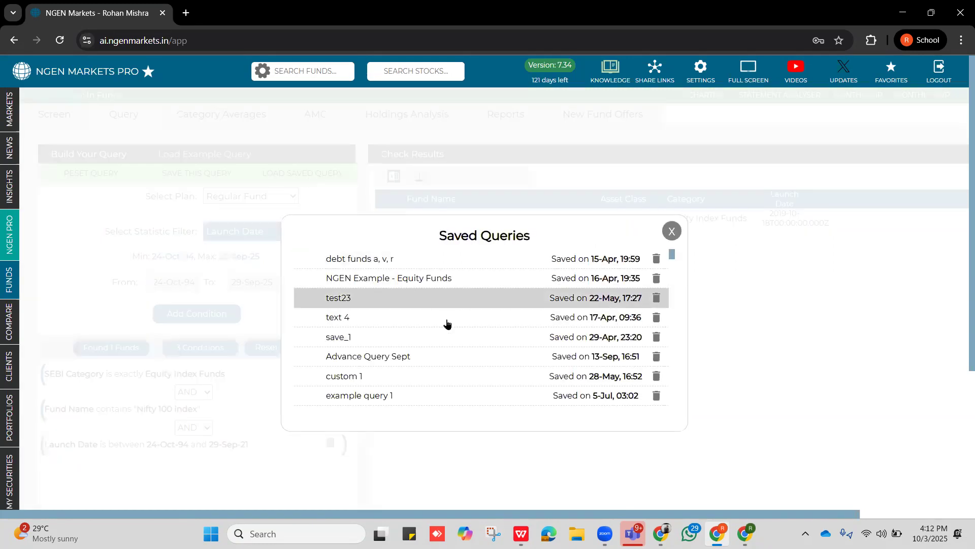
scroll(456, 348, "down", 3)
scroll(457, 349, "down", 3)
scroll(458, 348, "up", 3)
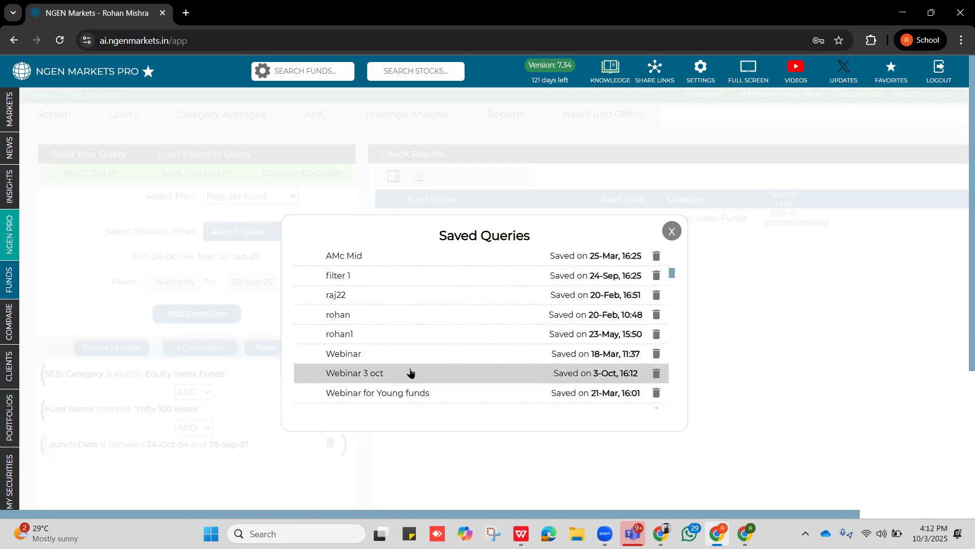
left_click(410, 372)
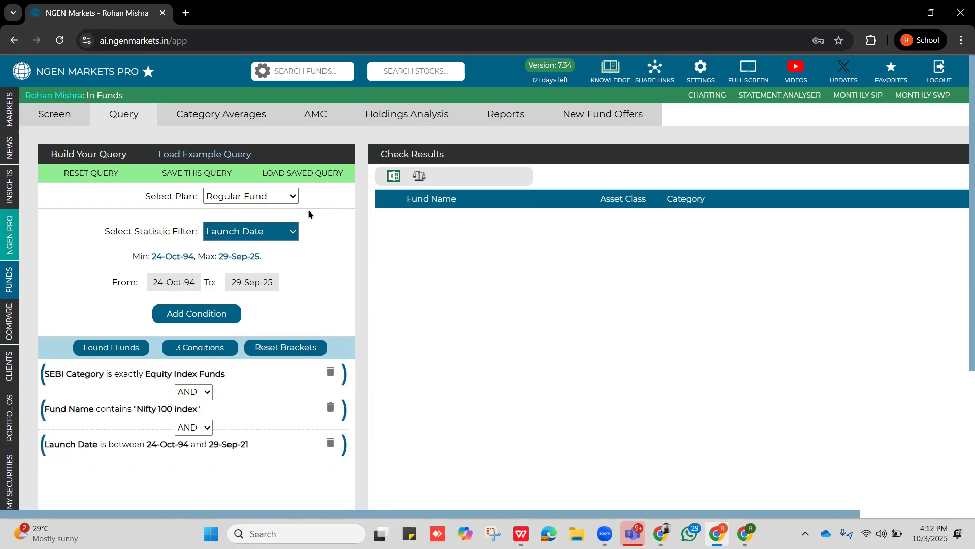
scroll(266, 384, "down", 4)
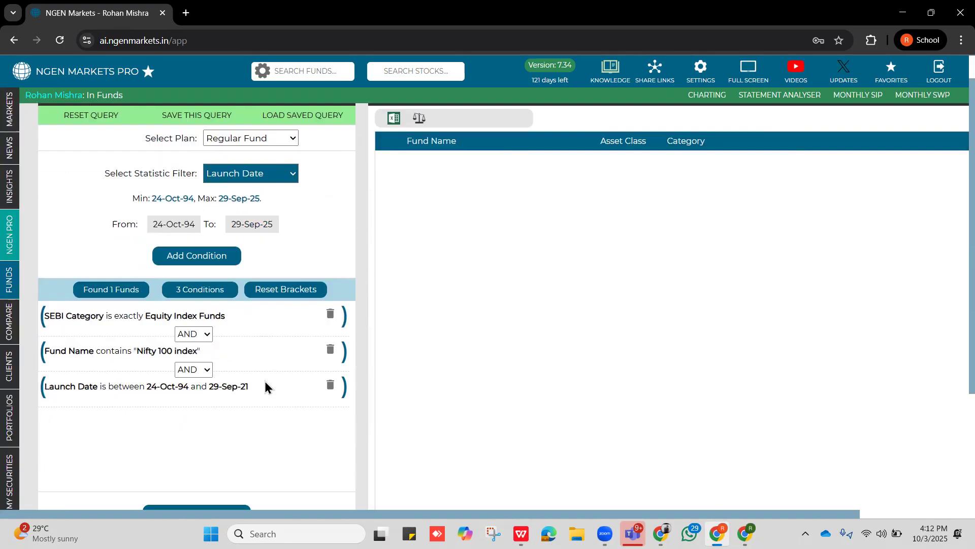
scroll(452, 325, "up", 3)
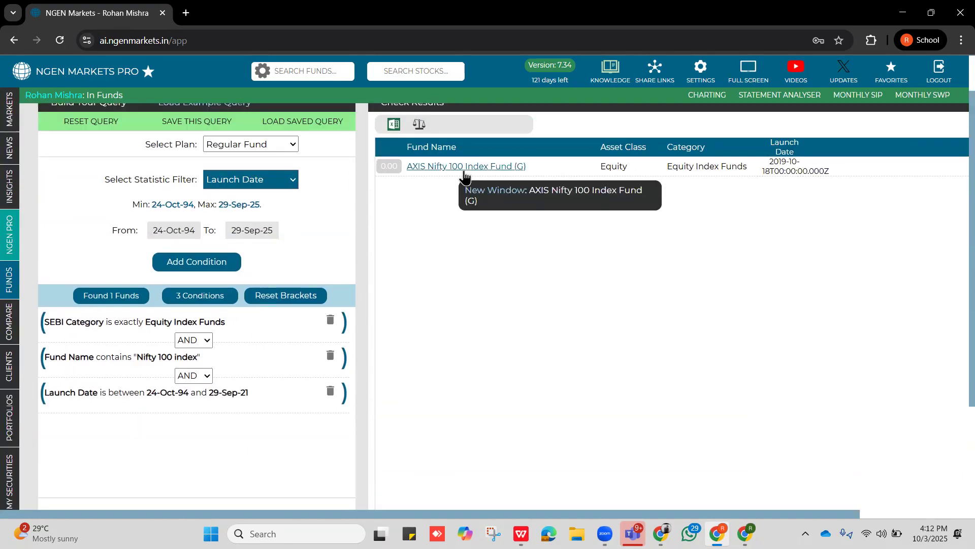
Send the query's resulting fund to the securities comparison, and return to the fund query builder.
left_click(419, 124)
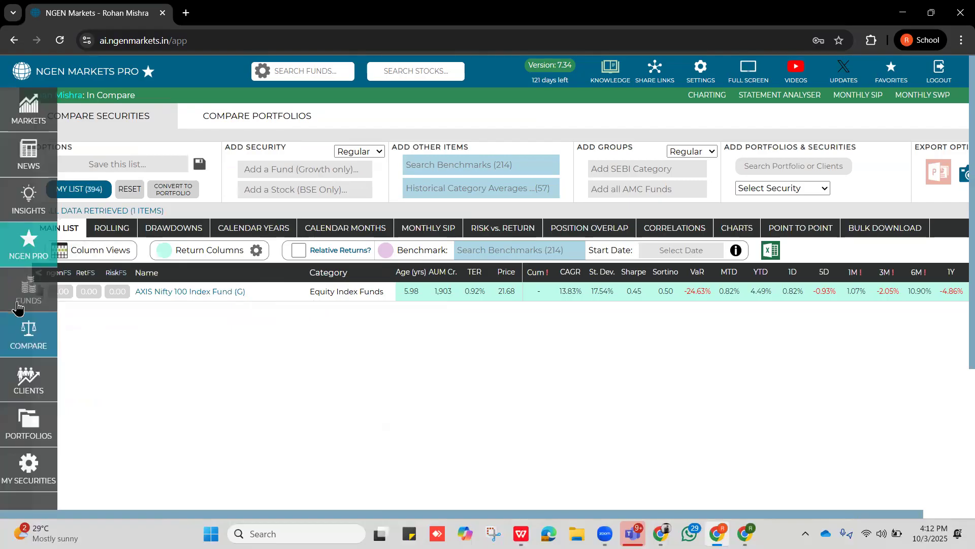
left_click(23, 303)
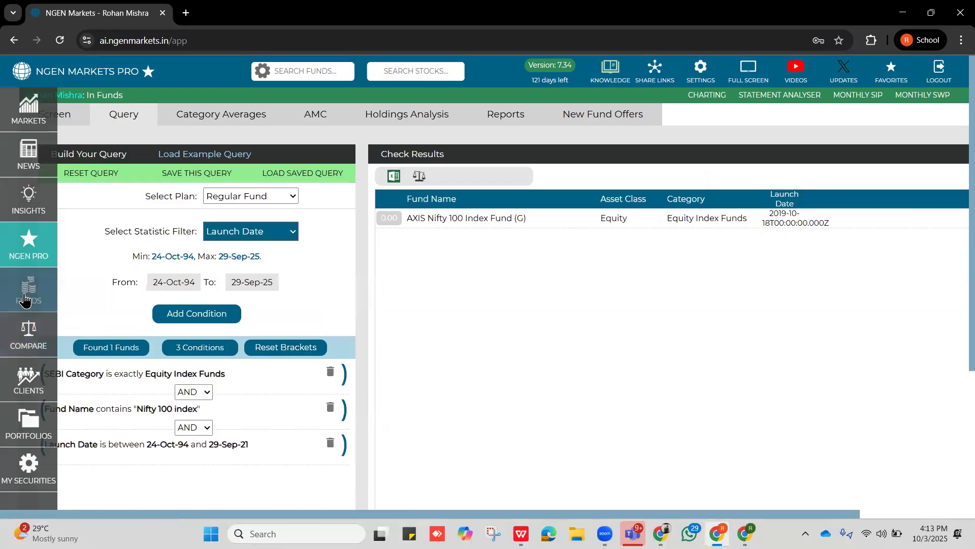
left_click_drag(69, 174, 93, 197)
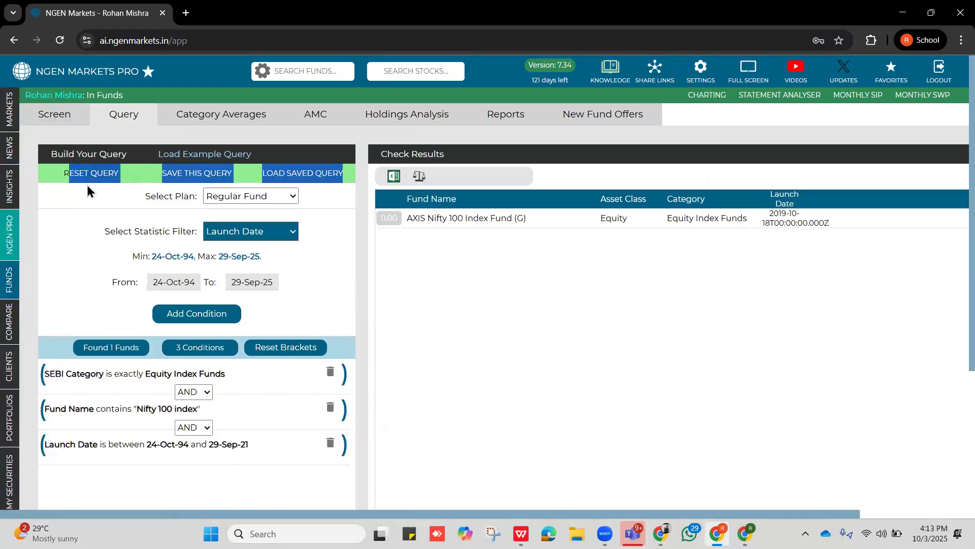
Filter the fund screener to the Large Cap Fund category instead of Equity Index Funds, and review the available categories.
left_click(65, 116)
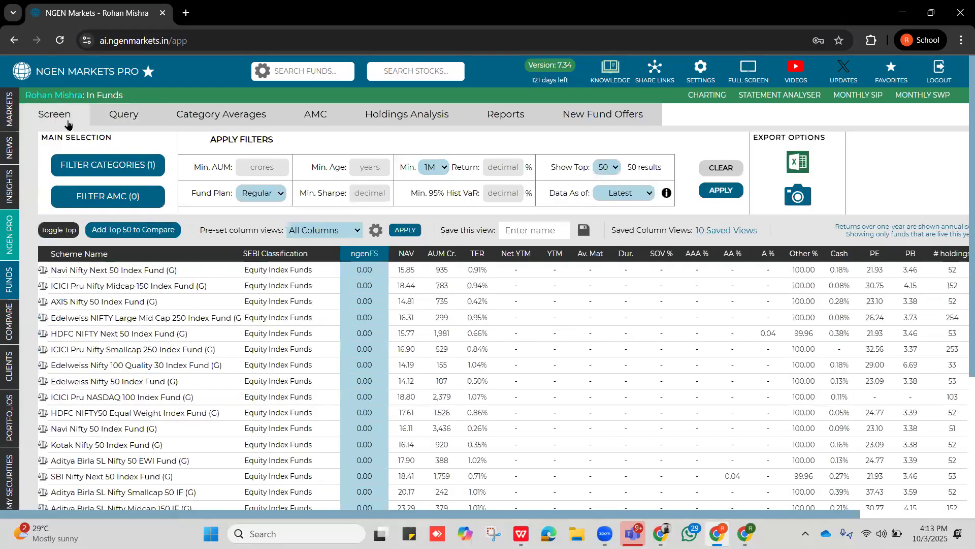
left_click(80, 167)
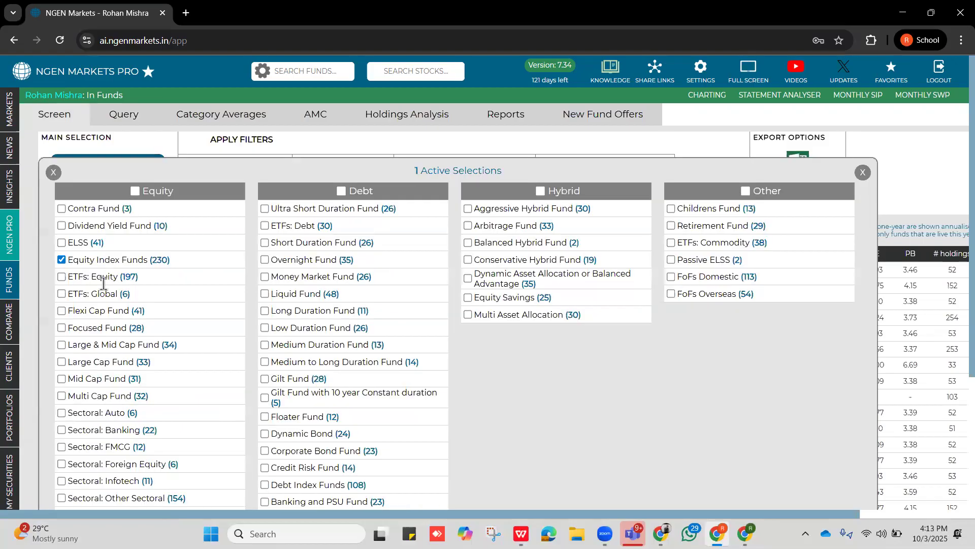
left_click(61, 259)
left_click(61, 362)
left_click(54, 172)
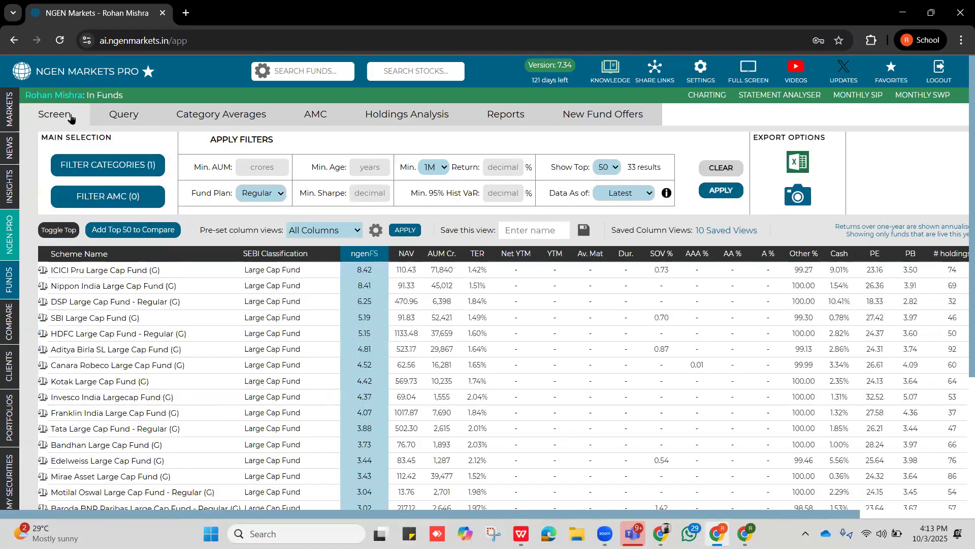
left_click(114, 175)
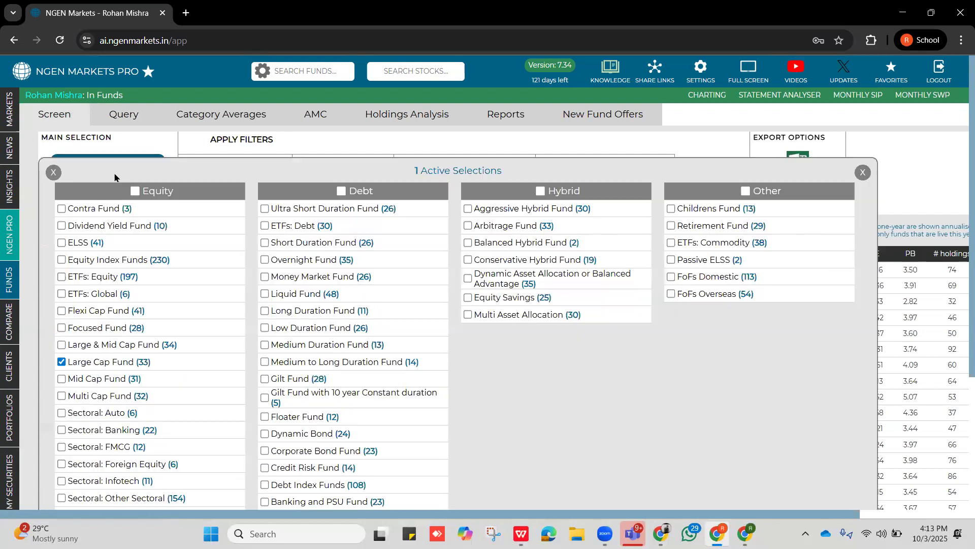
scroll(111, 345, "down", 3)
scroll(128, 249, "up", 3)
left_click(862, 172)
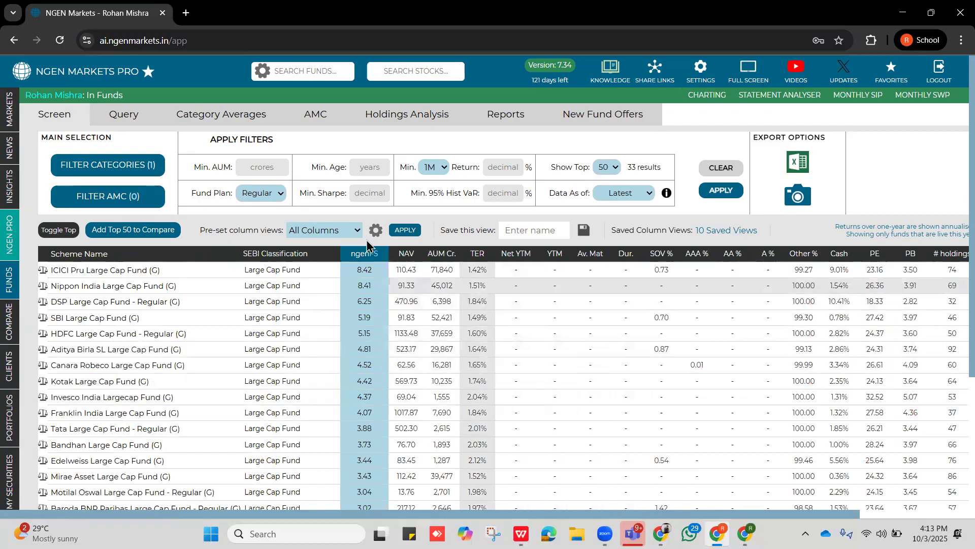
Apply the Return Columns preset view to the large cap funds and review the return periods shown.
left_click(337, 232)
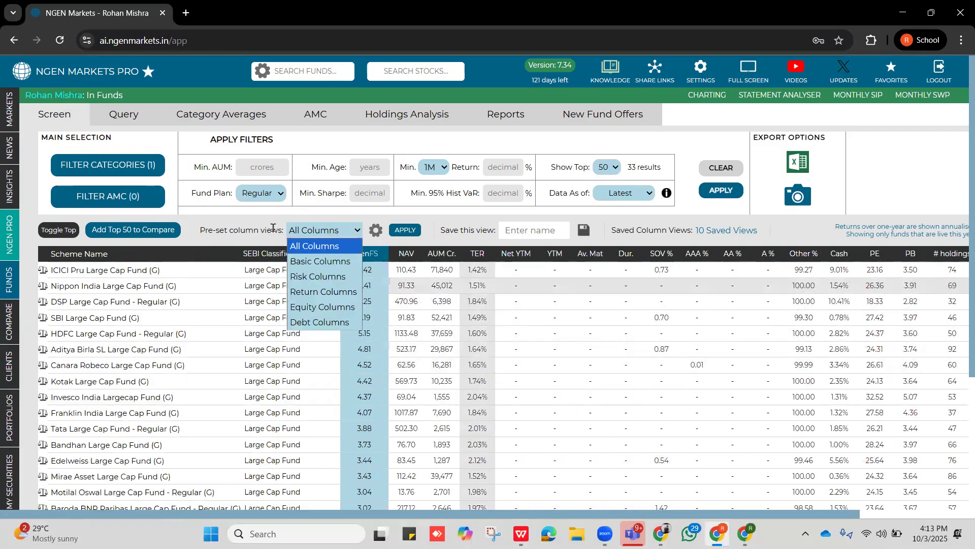
left_click(318, 292)
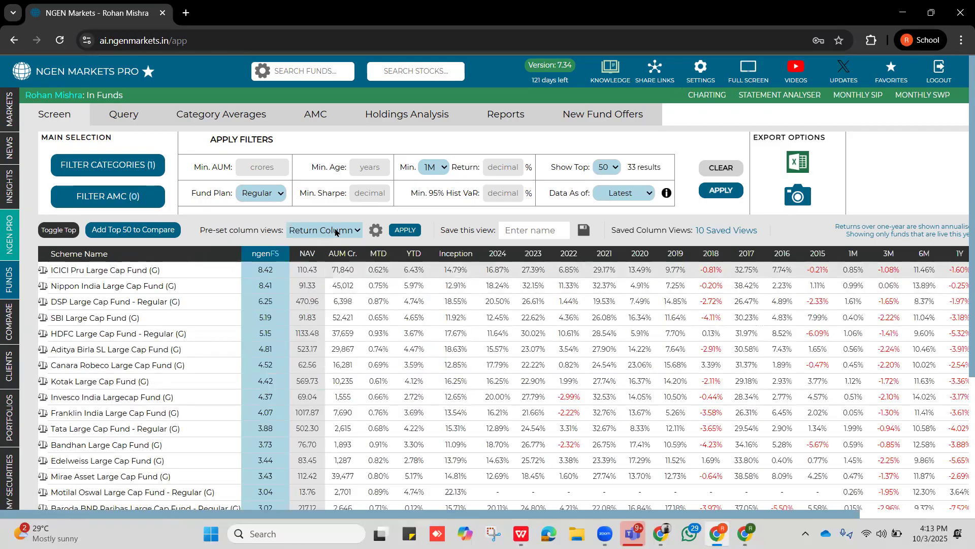
scroll(422, 311, "right", 1)
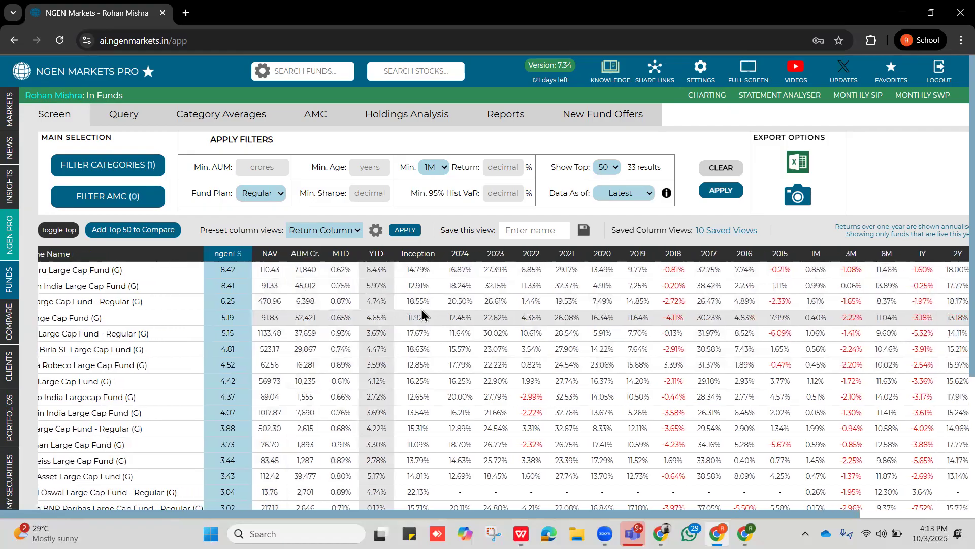
scroll(421, 309, "right", 3)
scroll(421, 309, "left", 5)
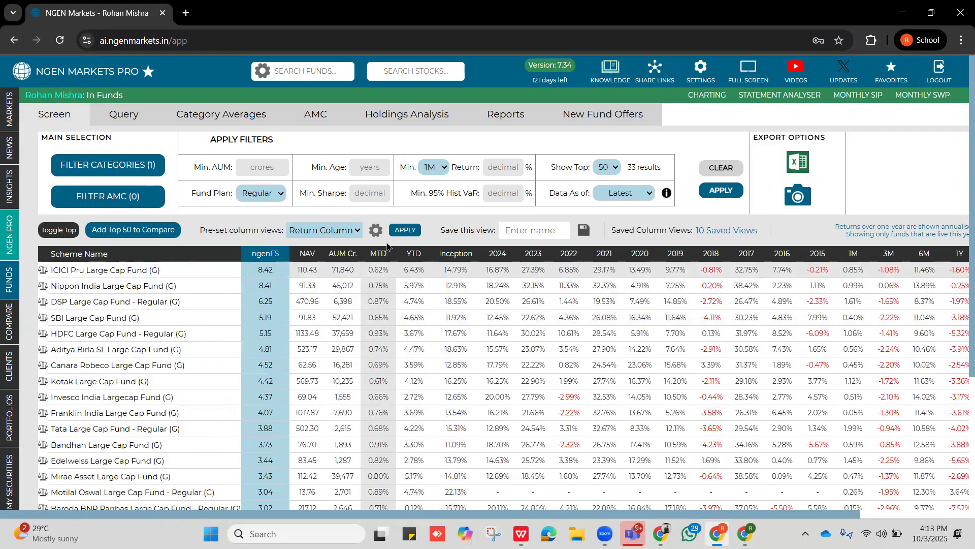
Remove the 2022, 2020, 2019, 2017, 2016 and 1M return columns from the fund table.
left_click(376, 230)
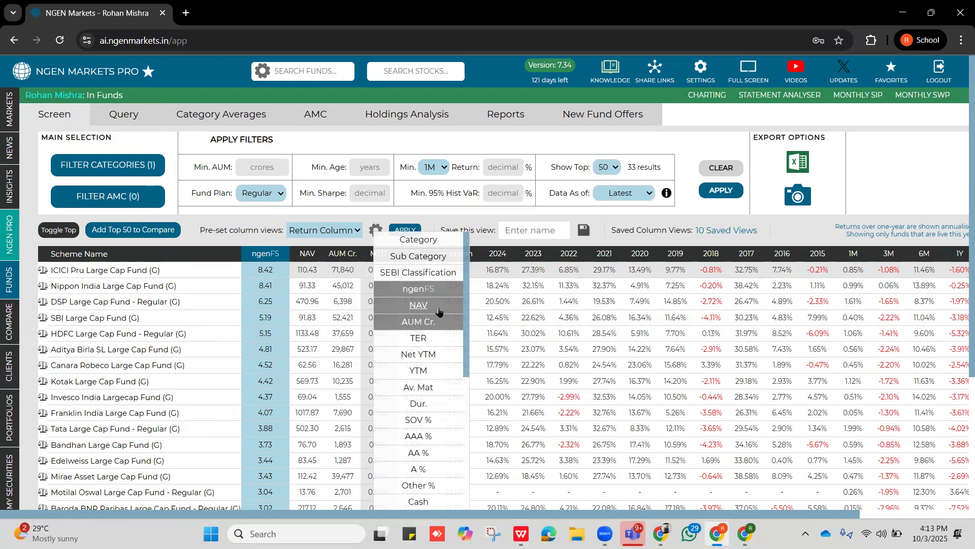
scroll(439, 311, "down", 10)
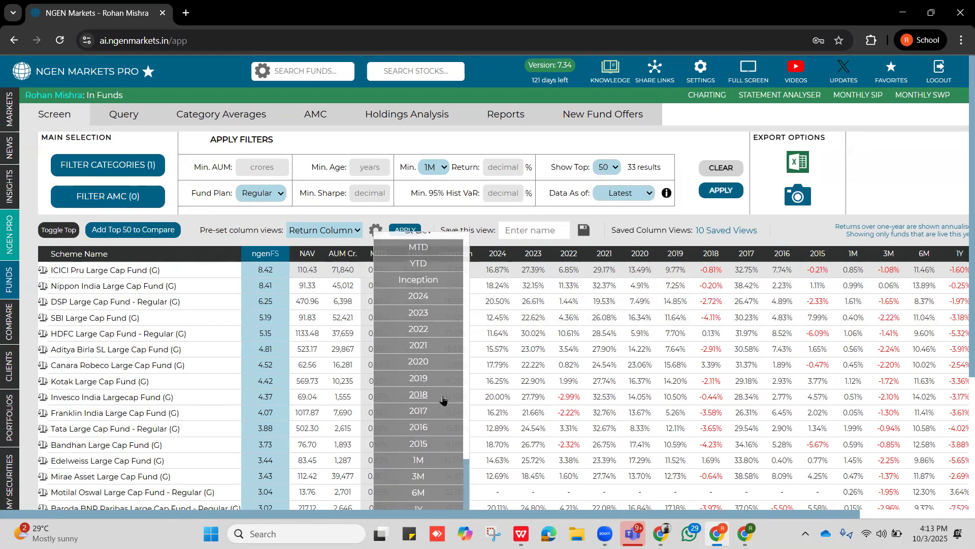
scroll(446, 333, "up", 6)
scroll(440, 326, "down", 7)
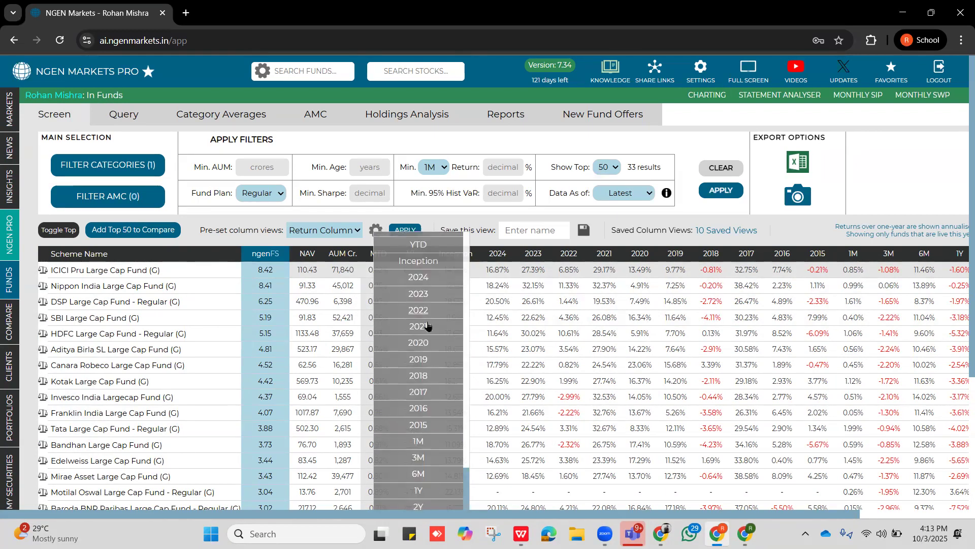
left_click(428, 310)
left_click(428, 342)
left_click(428, 359)
left_click(428, 391)
left_click(427, 407)
left_click(428, 441)
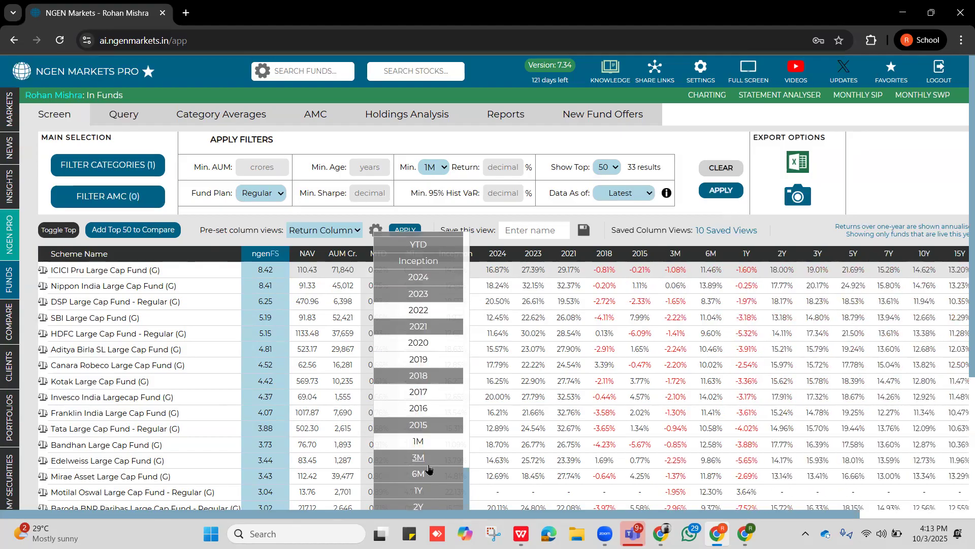
Remove the 1Y, 2Y, 3M and 6M return columns from the fund table.
left_click(430, 490)
left_click(430, 506)
left_click(437, 459)
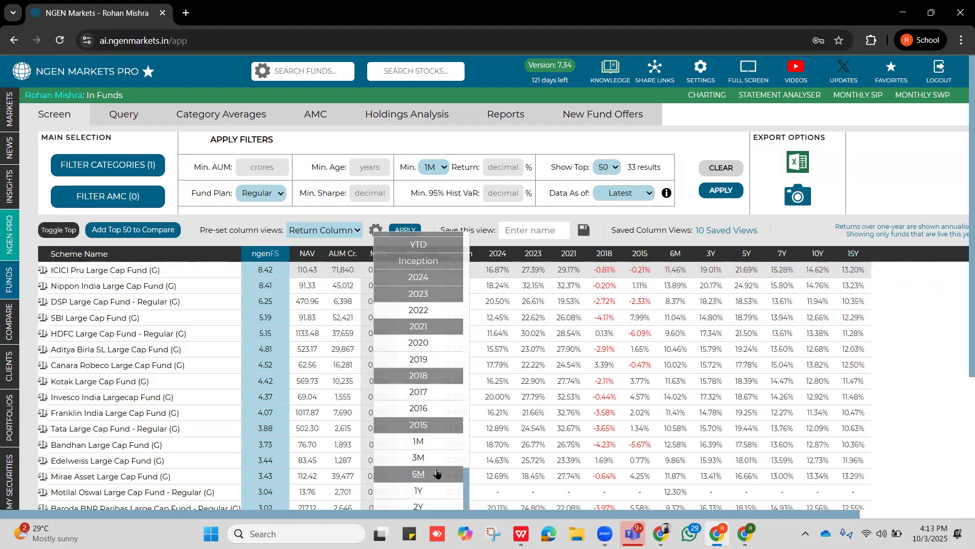
left_click(437, 473)
Remove the 2024, 2023, 2018, 2021 and 2015 return columns from the fund table.
scroll(428, 350, "up", 3)
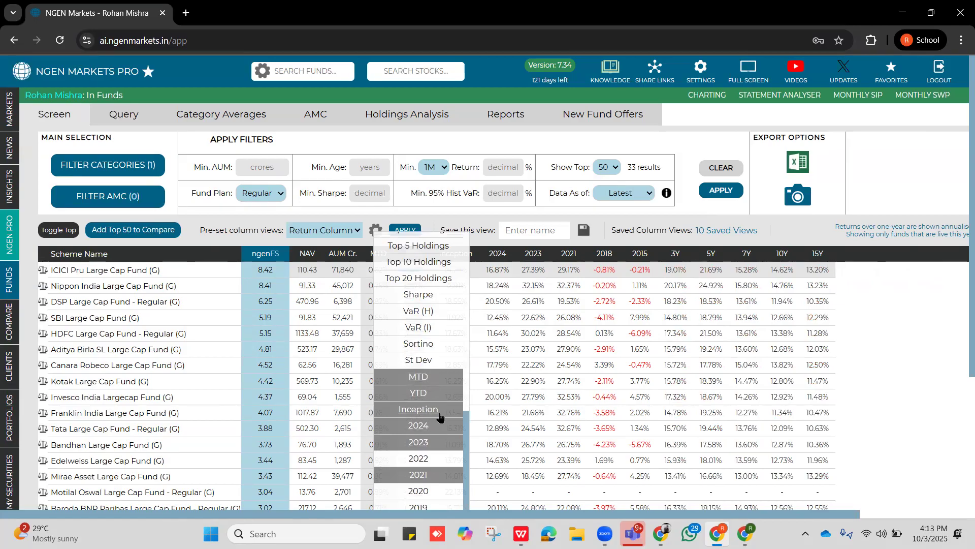
left_click(438, 427)
left_click(440, 442)
scroll(440, 437, "down", 3)
left_click(440, 375)
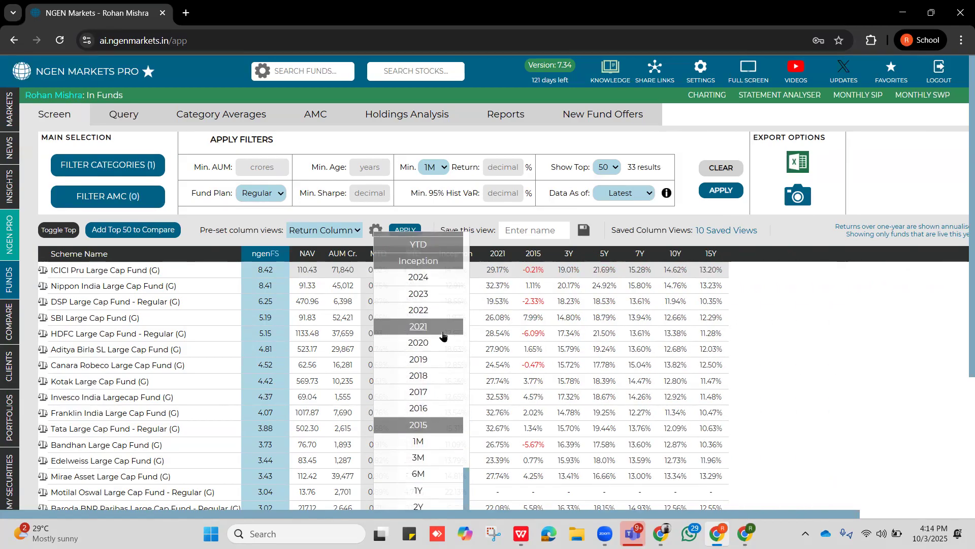
left_click(443, 331)
left_click(441, 425)
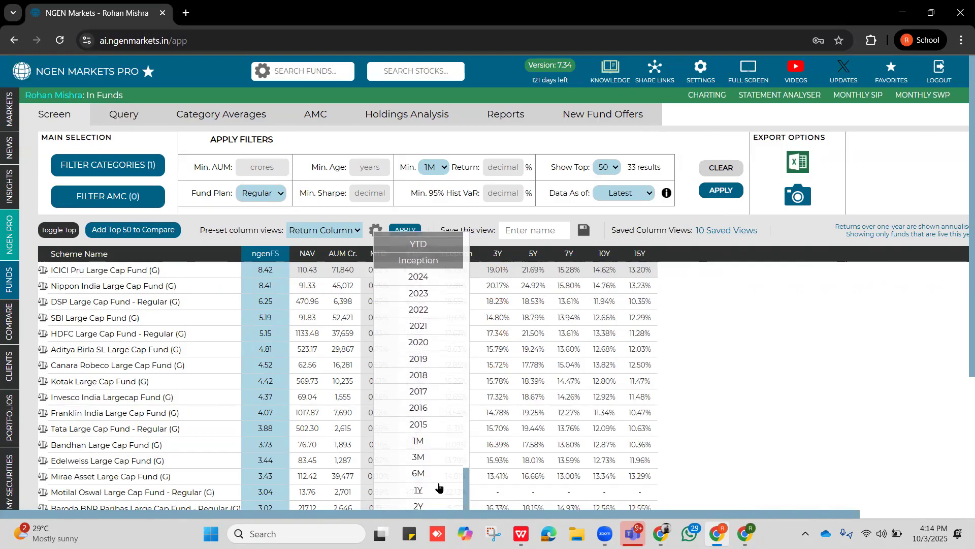
Add the 1Y, 2Y and 6M return columns back to the fund table and close the column selection.
scroll(440, 488, "down", 3)
left_click(420, 343)
left_click(426, 360)
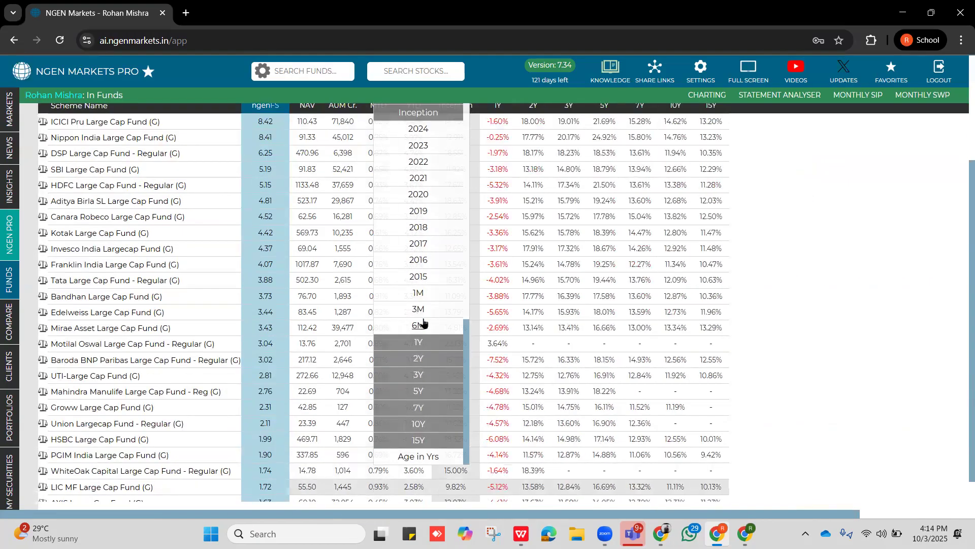
left_click(423, 324)
left_click_drag(730, 272, 766, 301)
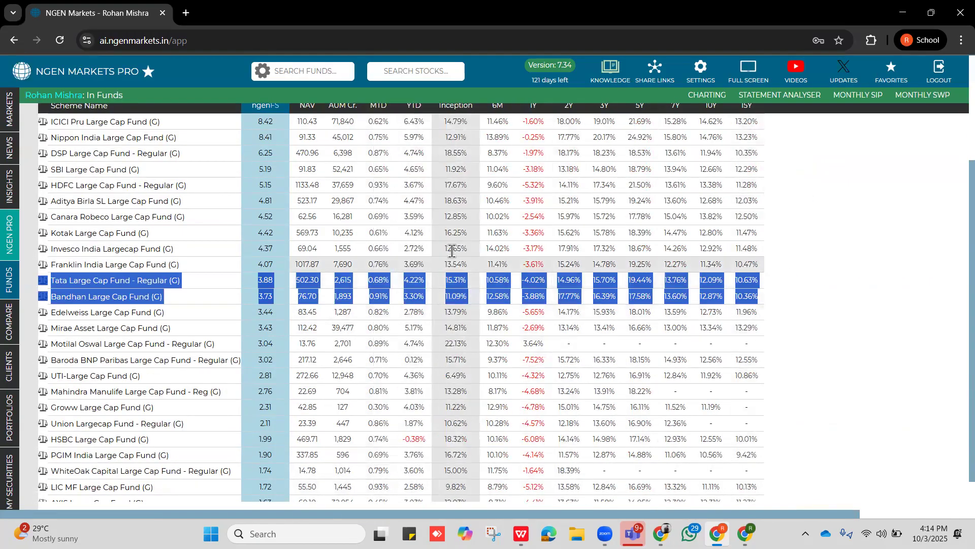
scroll(452, 250, "up", 3)
left_click_drag(730, 216, 696, 229)
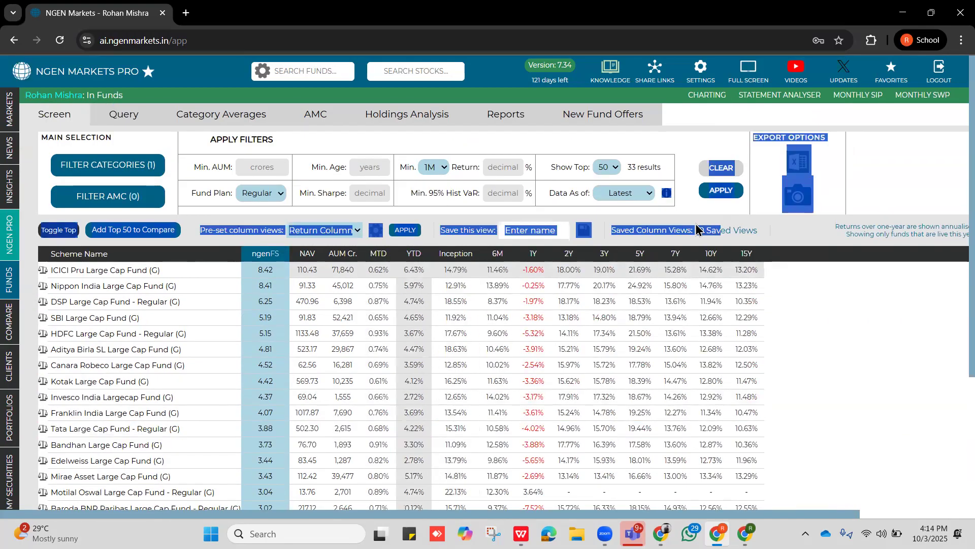
Save the current column view as "3 oct" and load it from the saved column views.
left_click(539, 229)
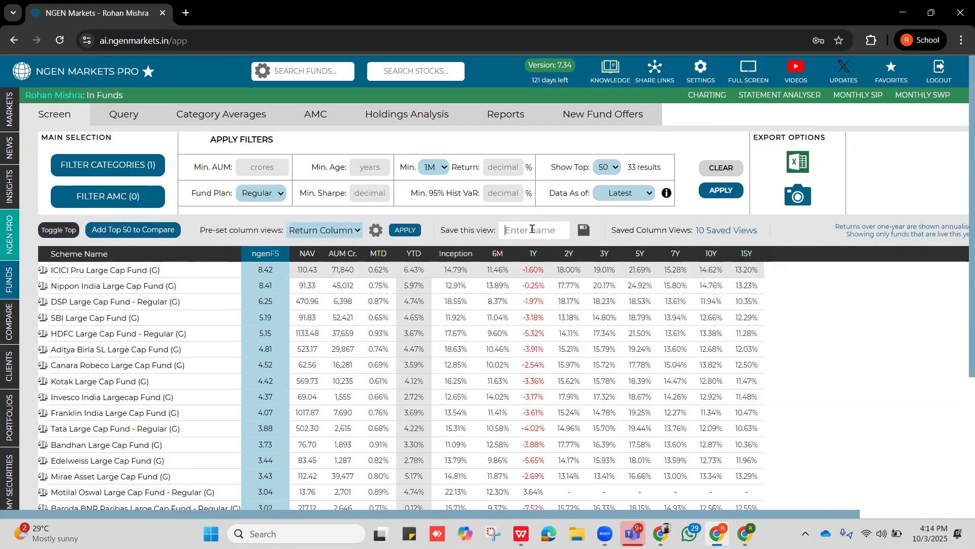
scroll(531, 229, "down", 4)
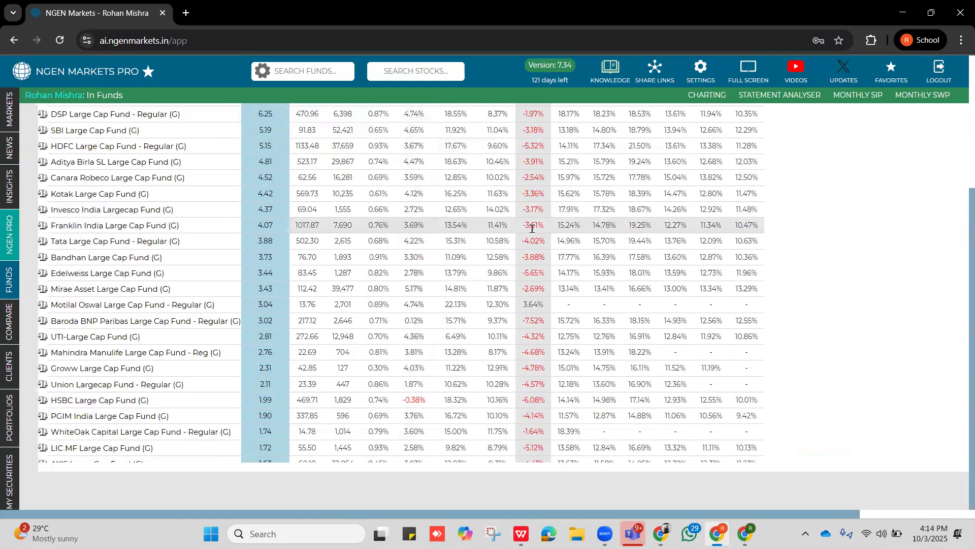
scroll(532, 229, "up", 4)
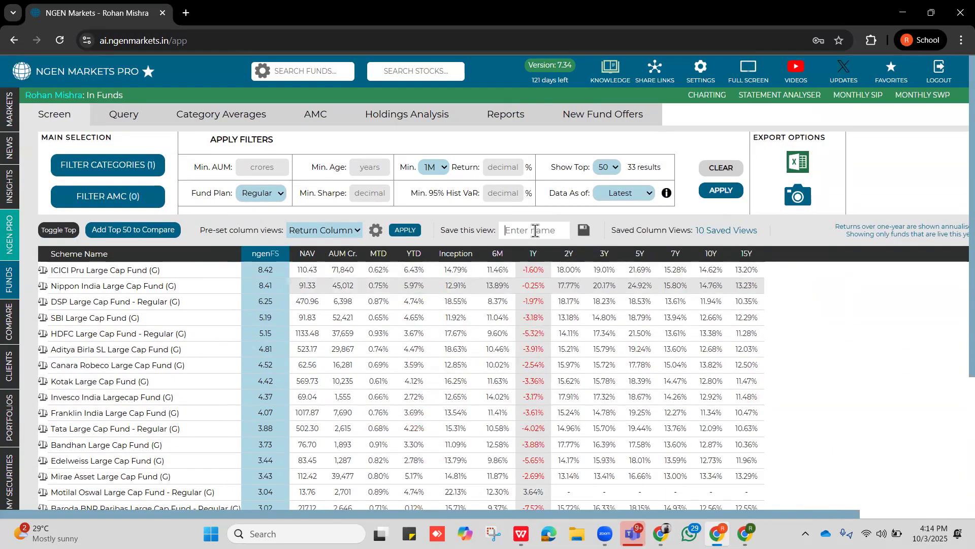
type("3 oct")
left_click(584, 230)
mouse_move(682, 231)
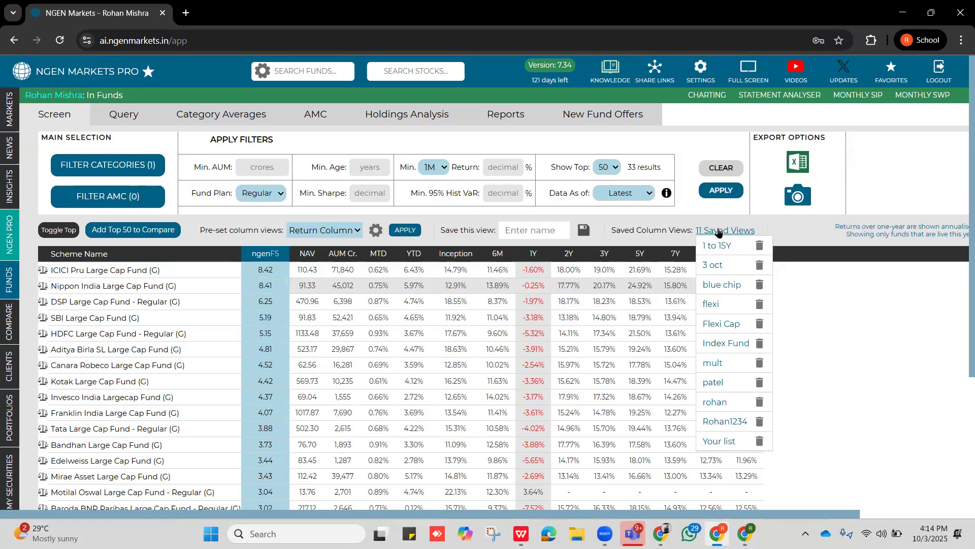
left_click(717, 272)
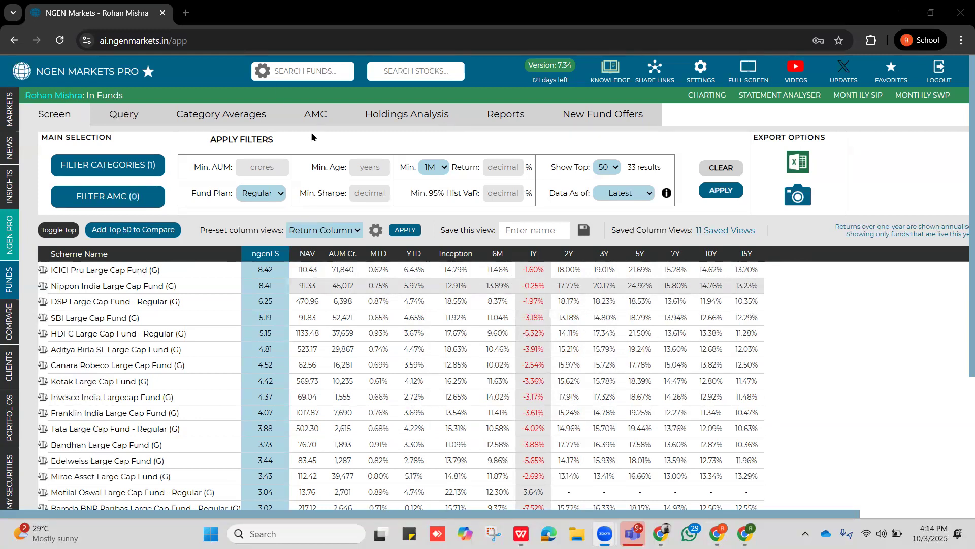
Examine the selectable columns for the fund table, including holdings, risk measures and return periods.
left_click(376, 234)
scroll(443, 301, "down", 1)
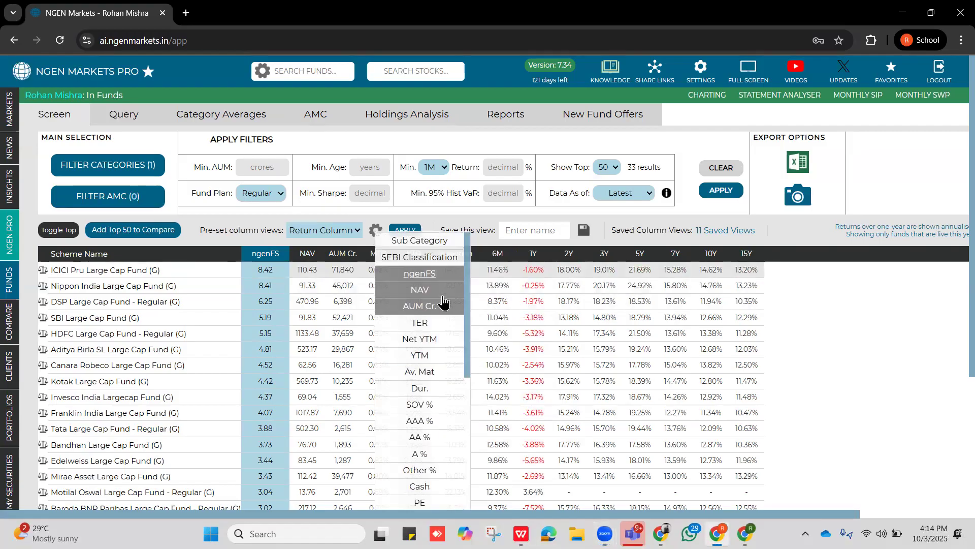
scroll(443, 302, "down", 10)
scroll(443, 330, "up", 7)
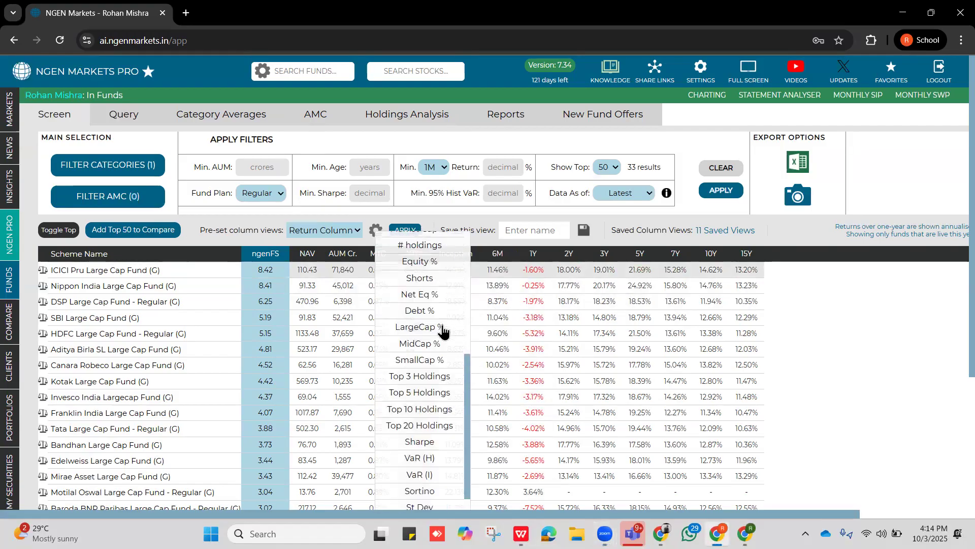
scroll(443, 331, "down", 5)
scroll(443, 330, "up", 3)
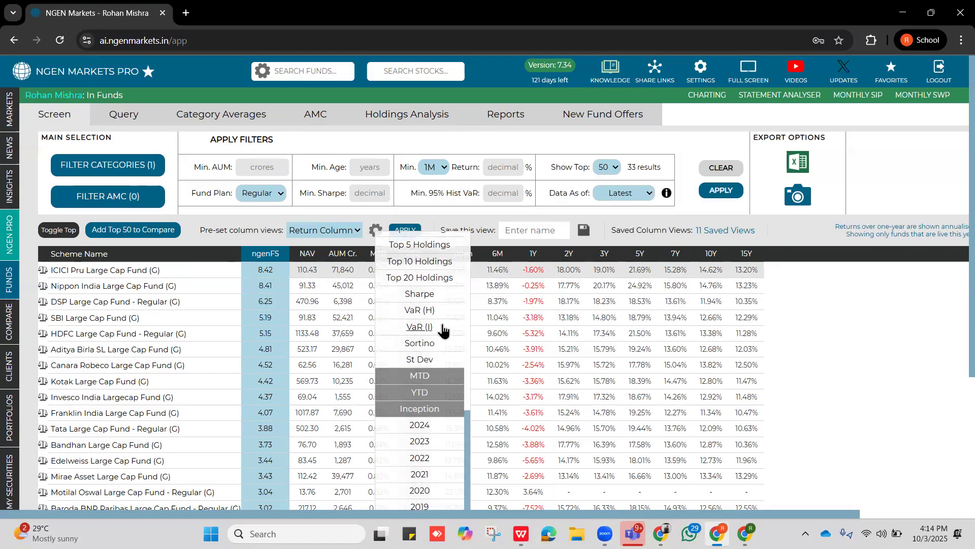
scroll(443, 330, "down", 1)
scroll(443, 330, "up", 6)
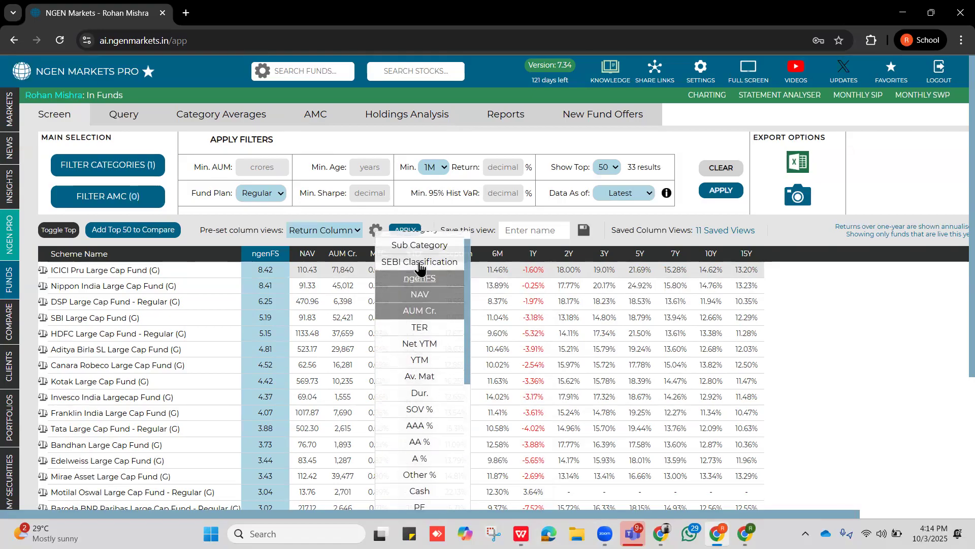
left_click(539, 223)
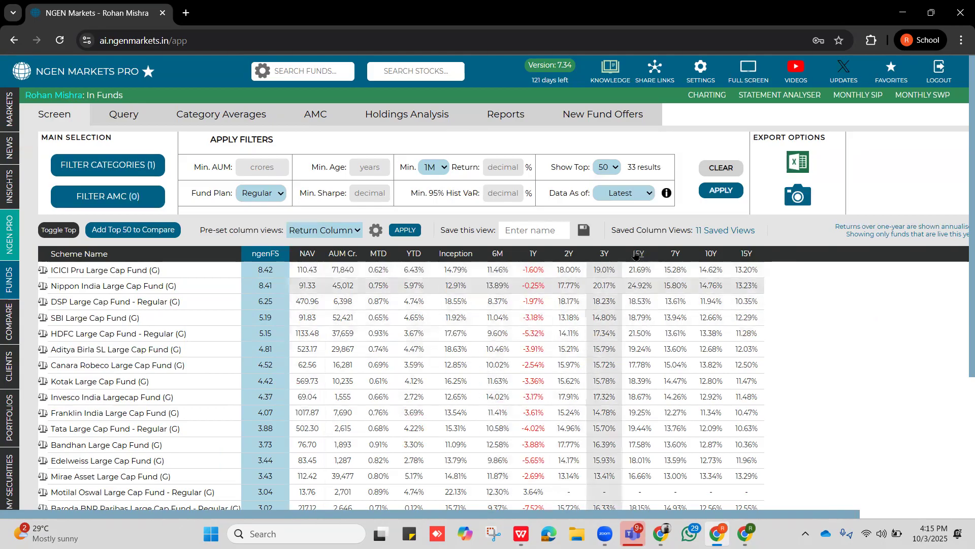
Sort the large cap funds by 3Y return and add Nippon India Large Cap Fund (G) to the comparison.
left_click(604, 254)
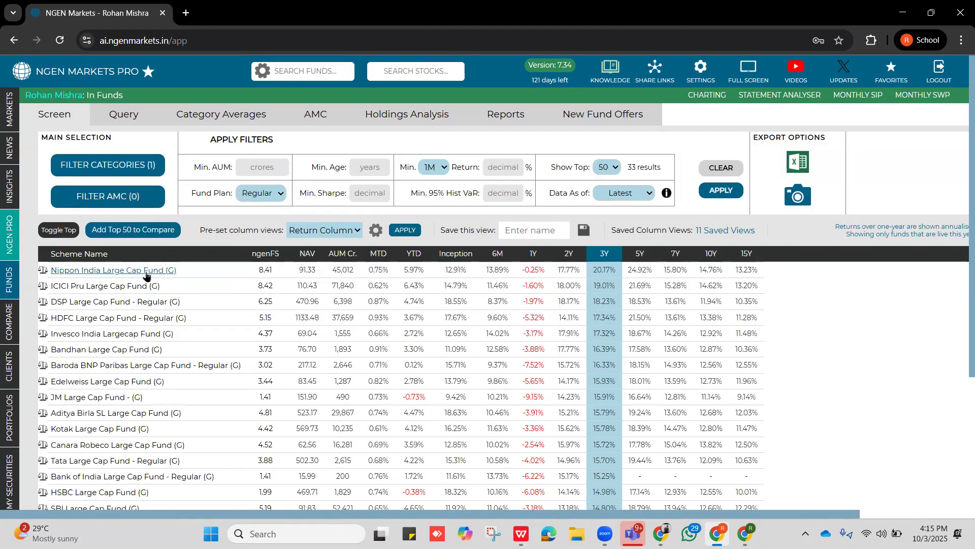
double_click(611, 269)
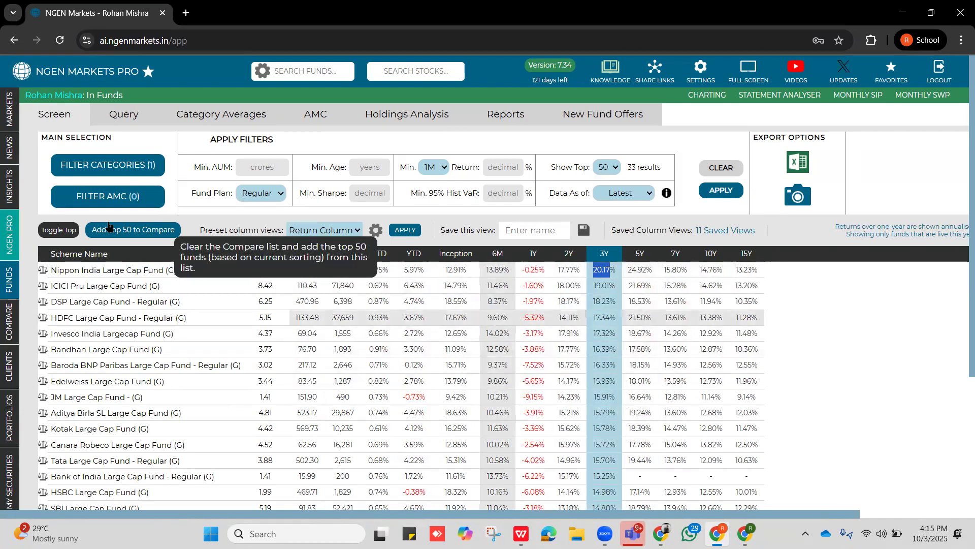
left_click(42, 275)
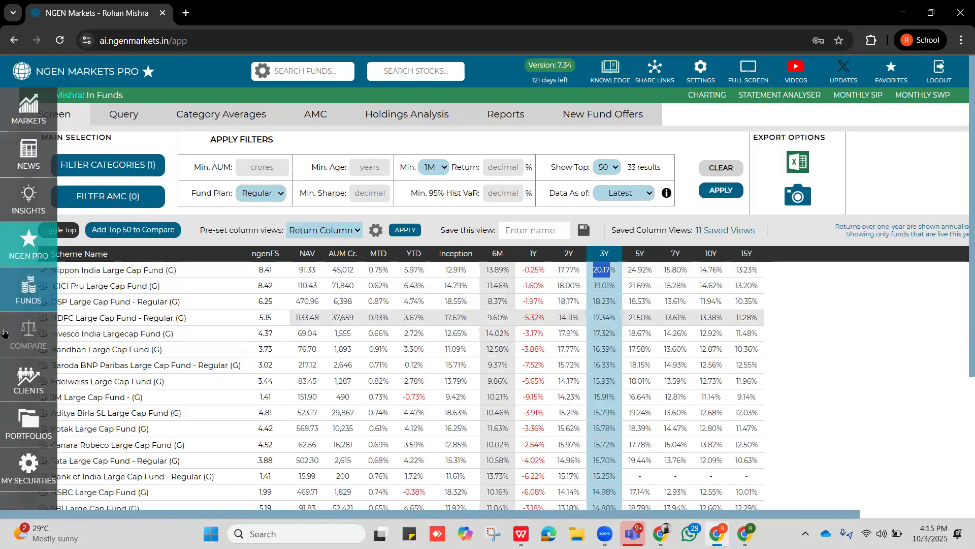
View the large cap fund beside the index fund in the securities comparison, and return to the fund screener.
left_click(4, 334)
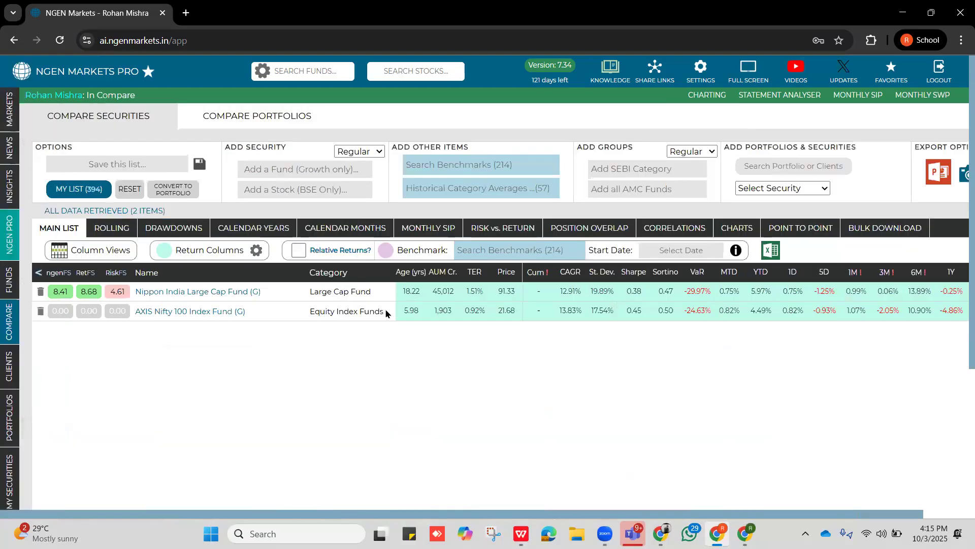
mouse_move(8, 274)
left_click(8, 301)
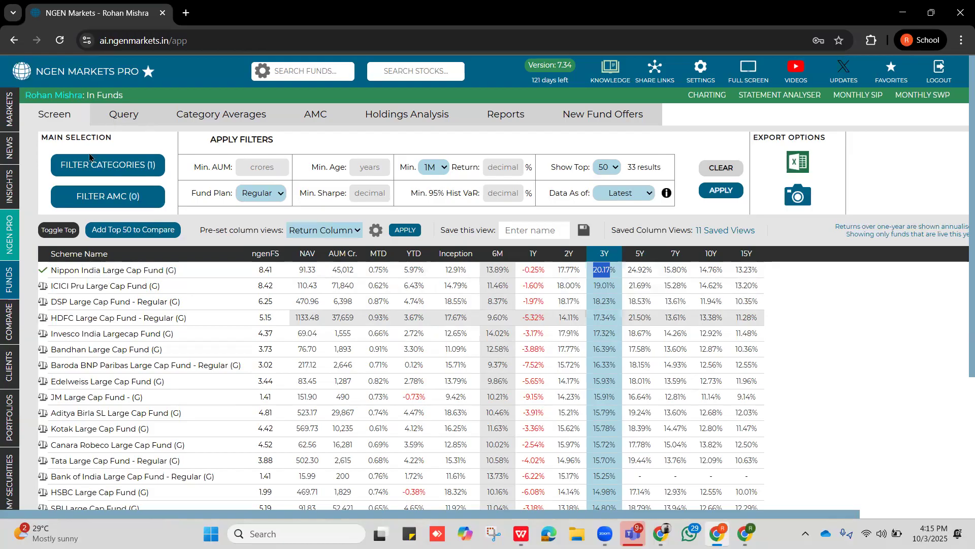
Open the securities comparison and add the NIFTY 100 benchmark to the list.
left_click(30, 355)
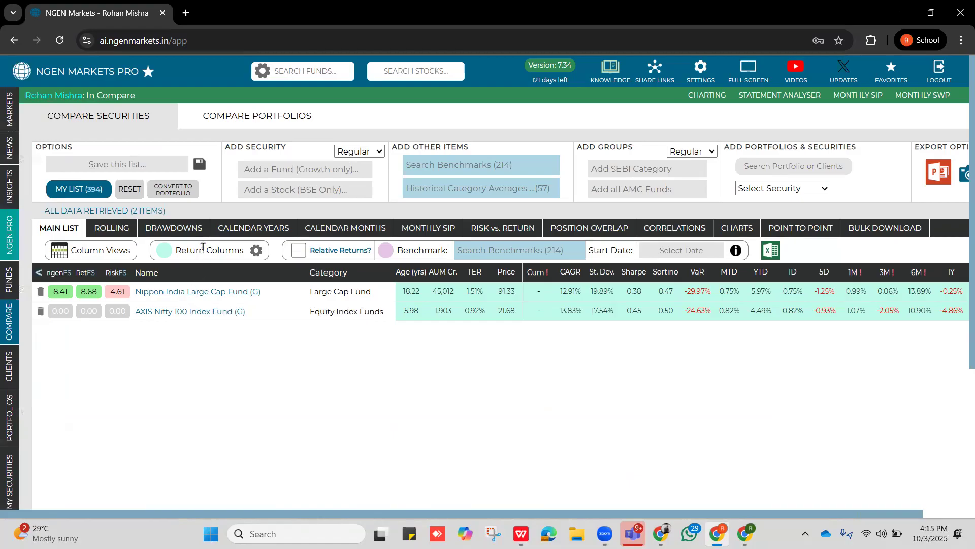
left_click(287, 172)
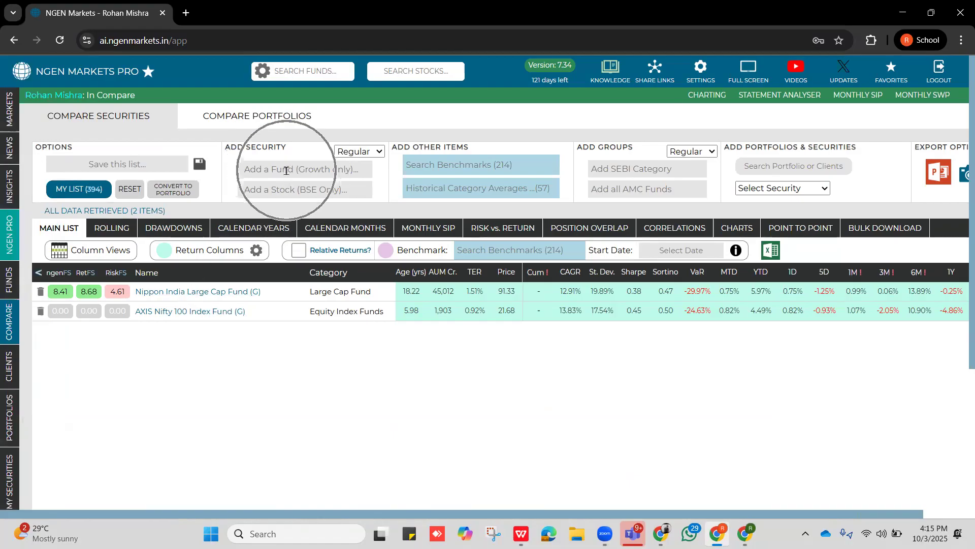
left_click(262, 172)
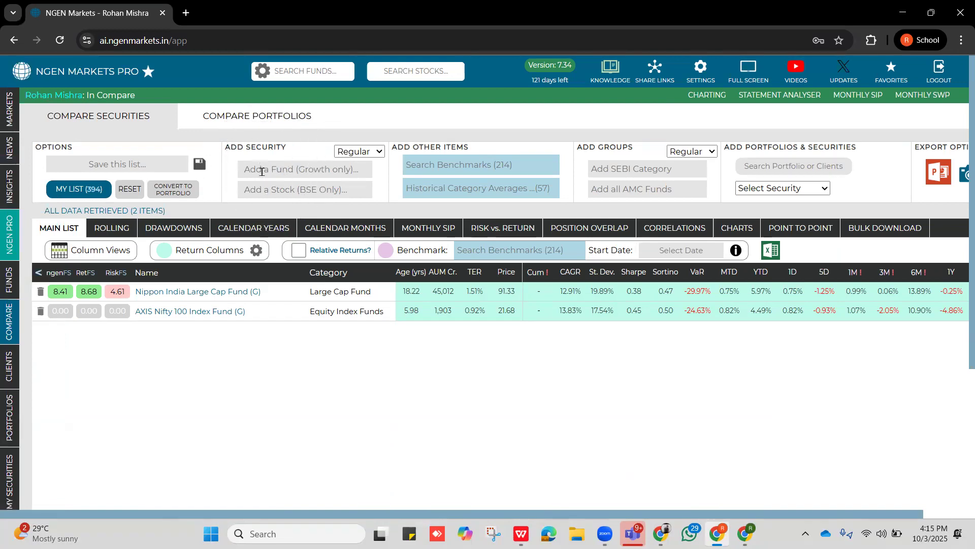
left_click(269, 172)
left_click(480, 163)
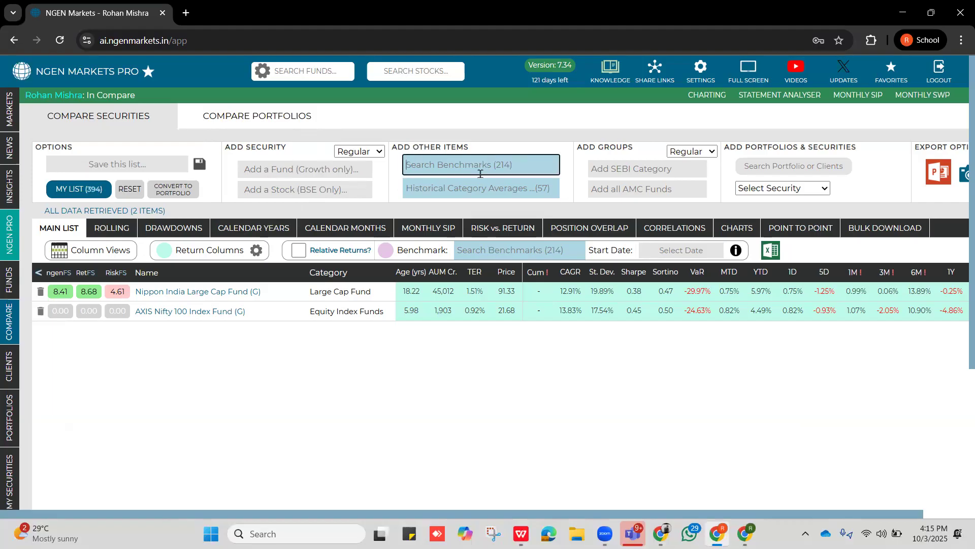
type("n")
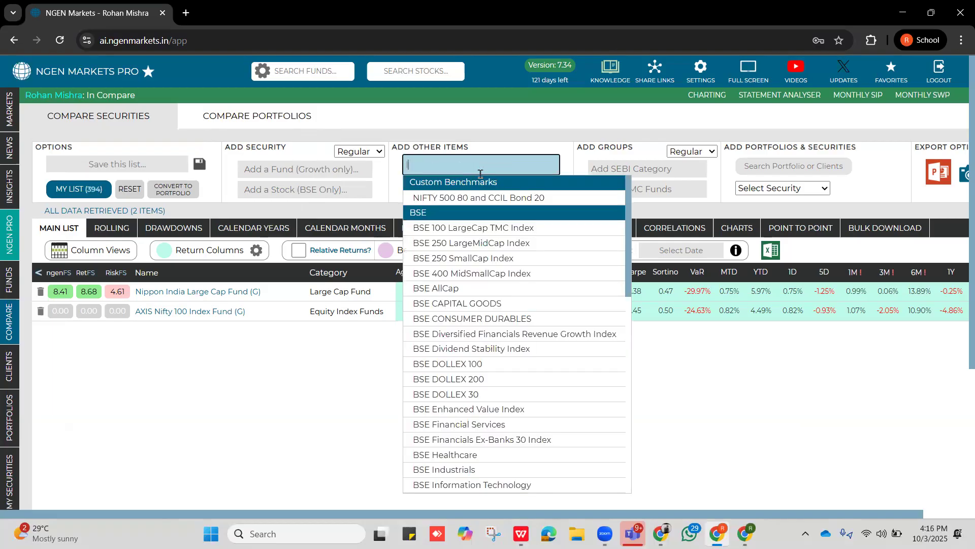
type("ifty 10")
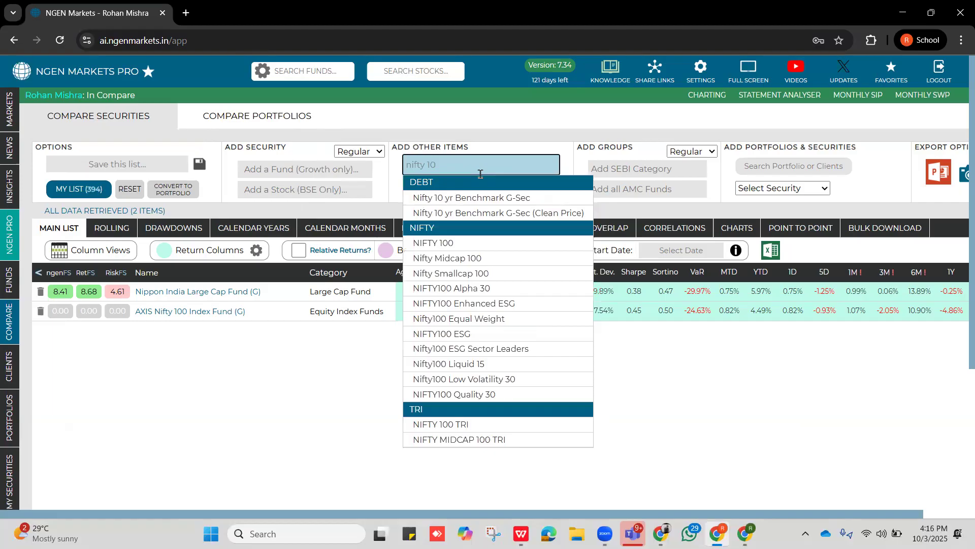
type("0")
left_click(450, 192)
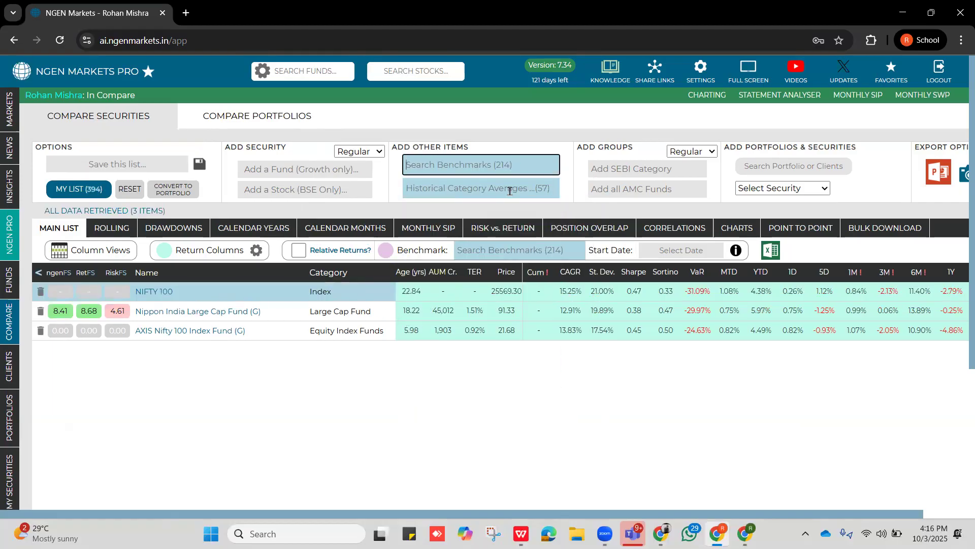
Add the historical category average for Large Cap Fund to the comparison list.
left_click(509, 190)
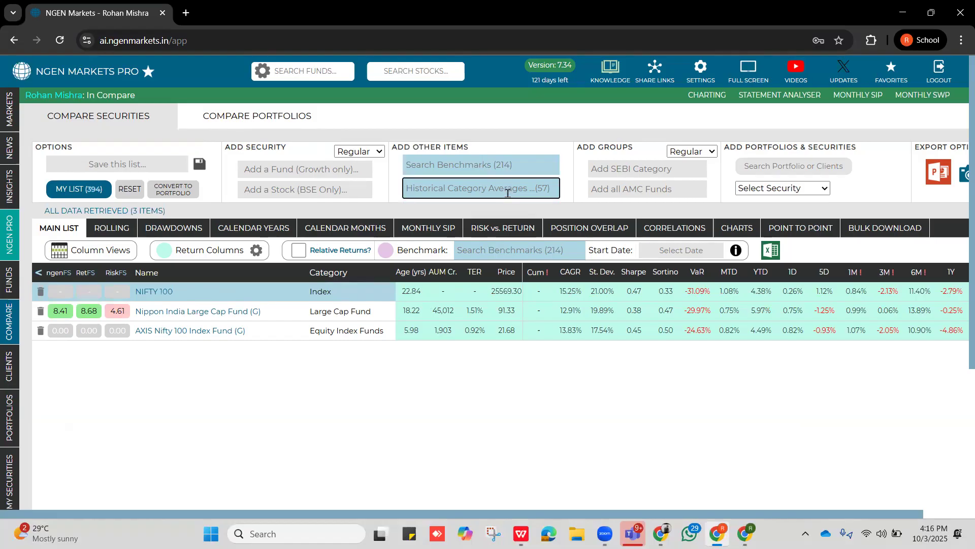
left_click(507, 193)
left_click(448, 187)
type("large")
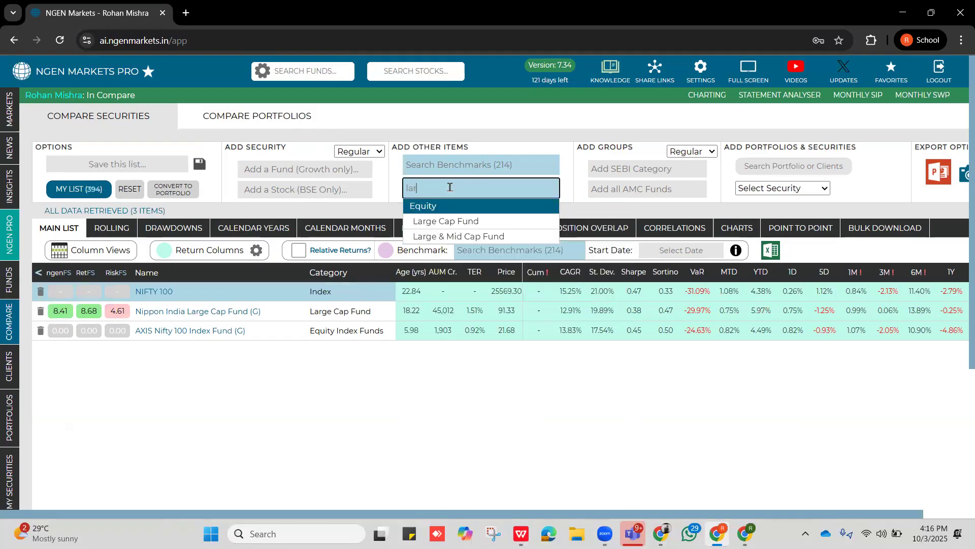
left_click(447, 222)
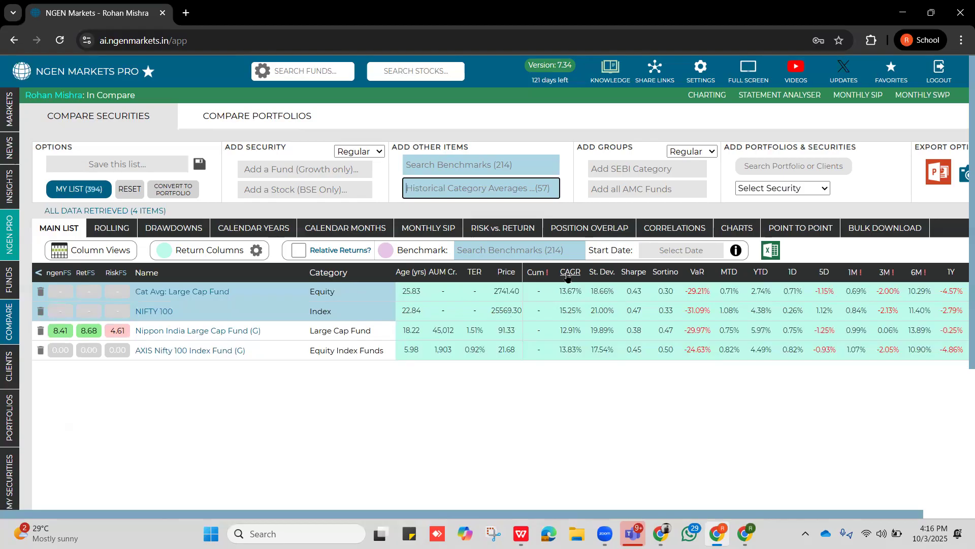
Check the two funds' ages and set the return columns' custom start date to 01-October-2021.
mouse_move(537, 276)
double_click(419, 335)
double_click(411, 350)
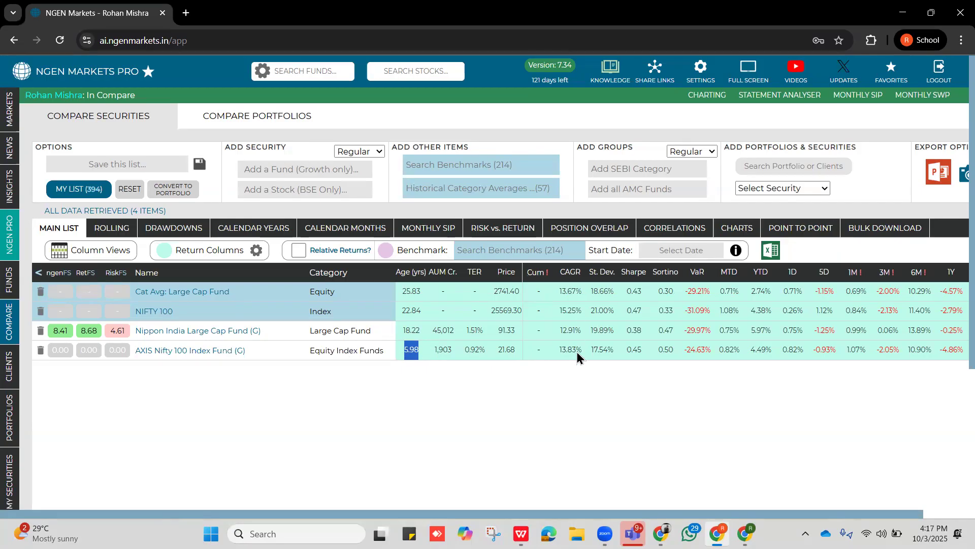
left_click(257, 250)
left_click(284, 273)
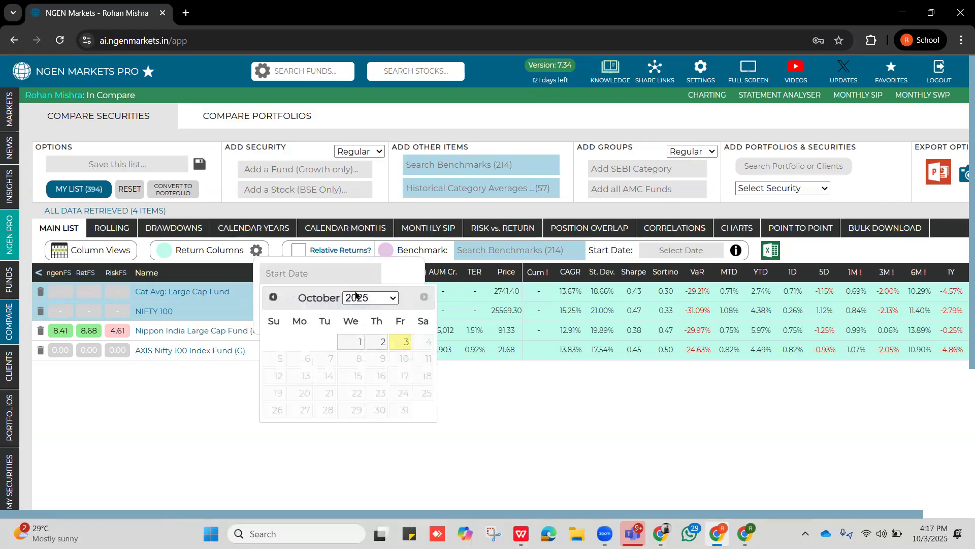
left_click(376, 300)
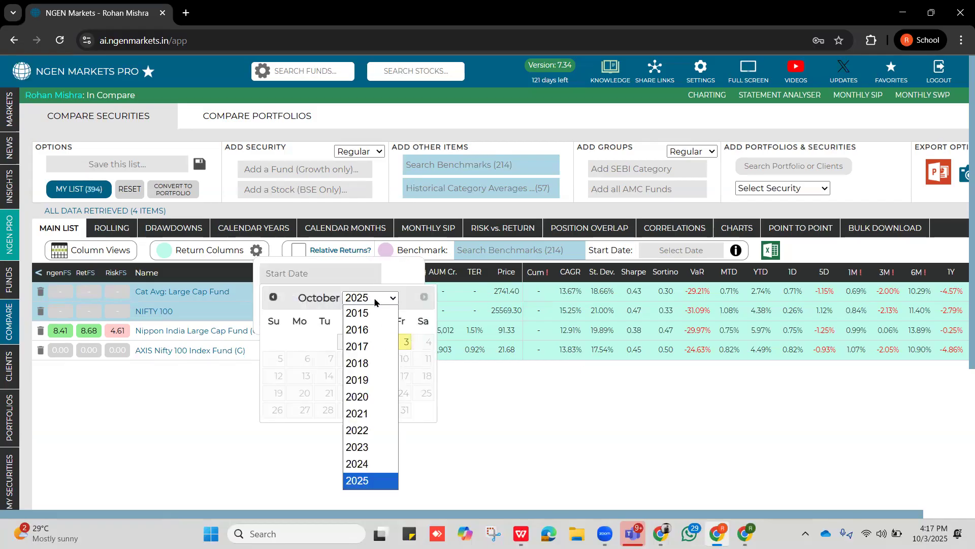
left_click(376, 414)
left_click(402, 342)
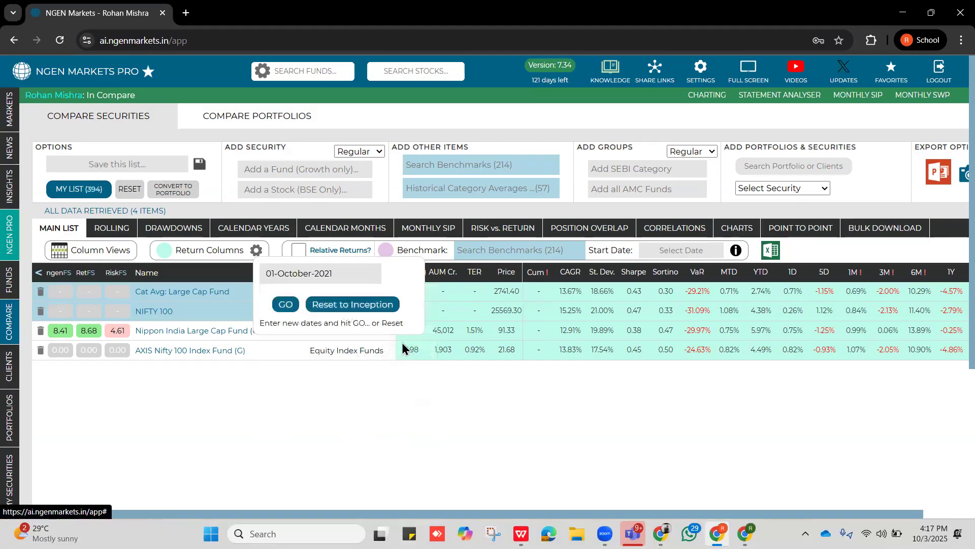
left_click(277, 308)
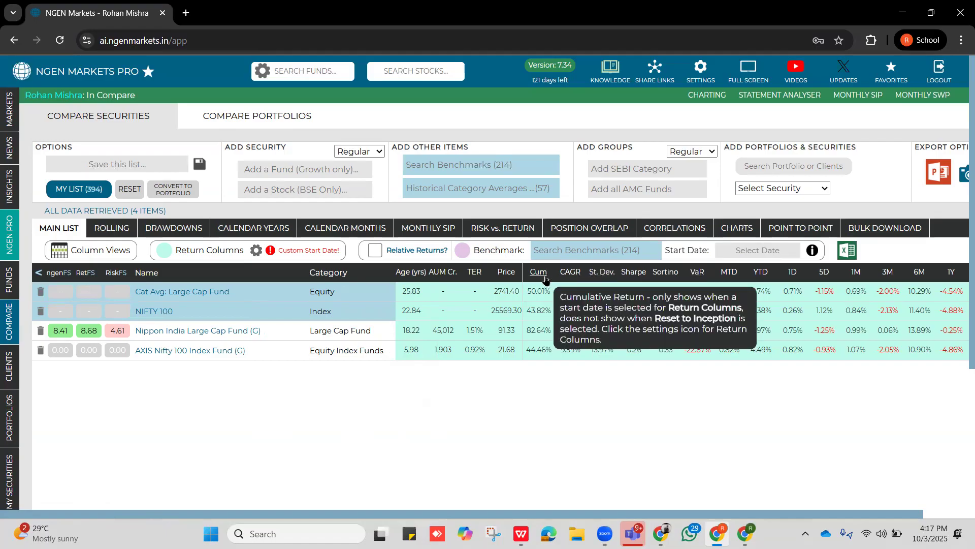
Sort the comparison by CAGR from highest to lowest and compare the CAGR and standard deviation of the funds, category average and index.
left_click(570, 272)
left_click(570, 272)
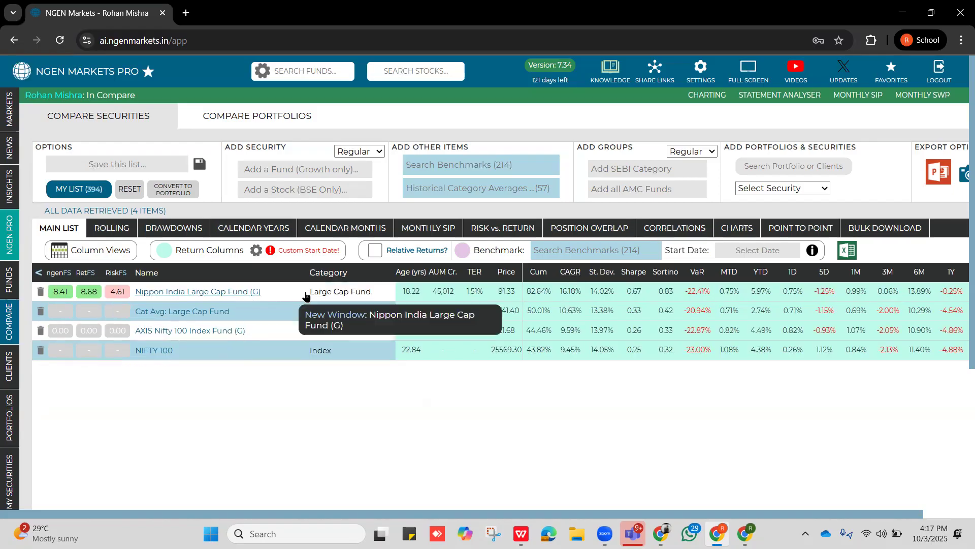
left_click_drag(306, 296, 381, 299)
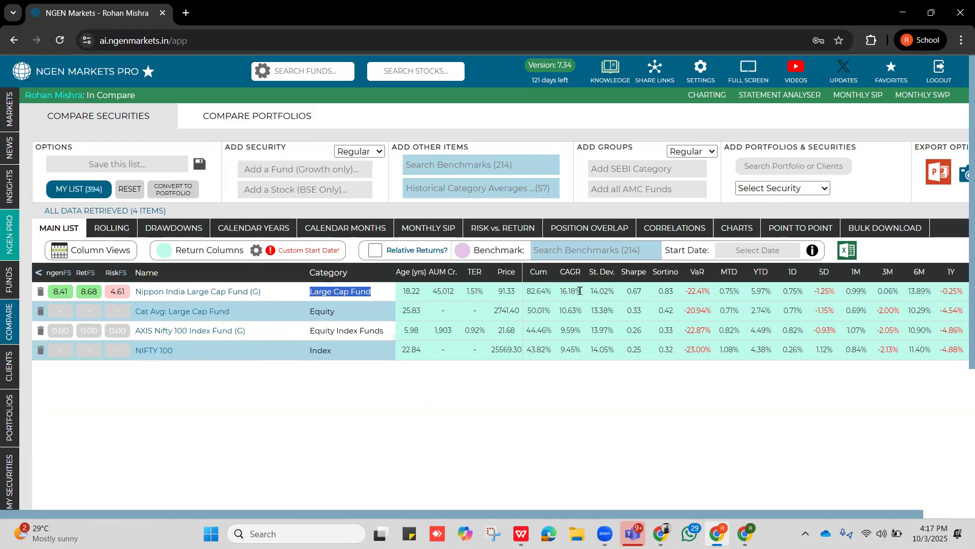
left_click_drag(579, 291, 560, 293)
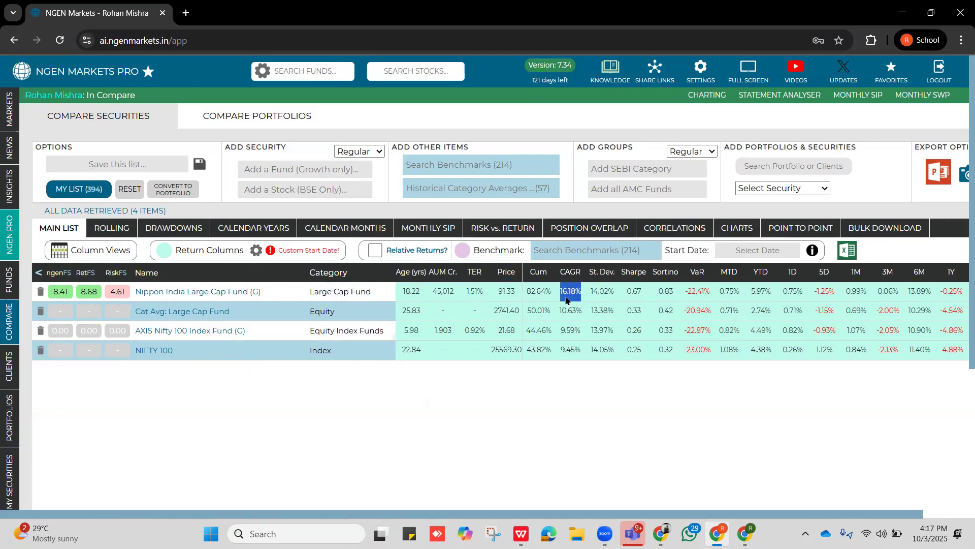
left_click_drag(615, 295, 598, 304)
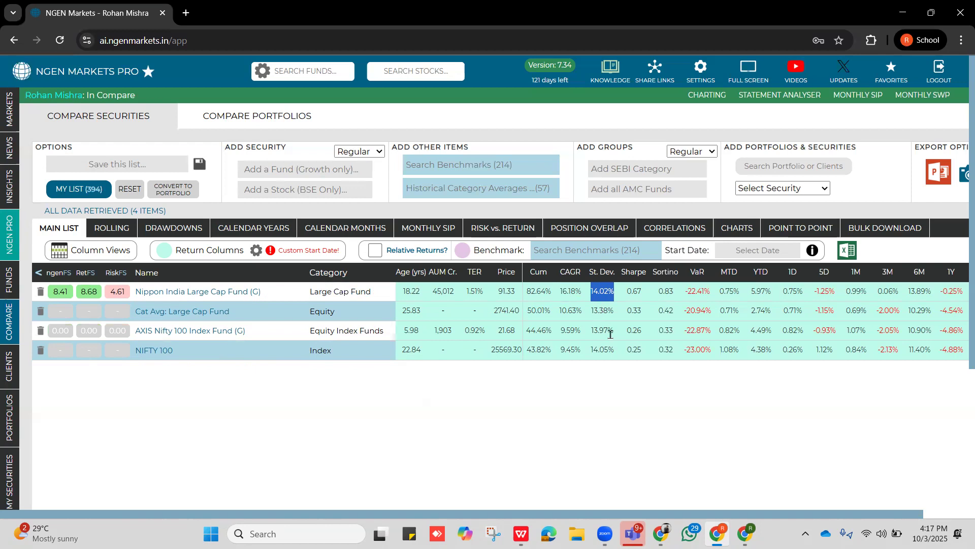
left_click_drag(612, 332, 593, 332)
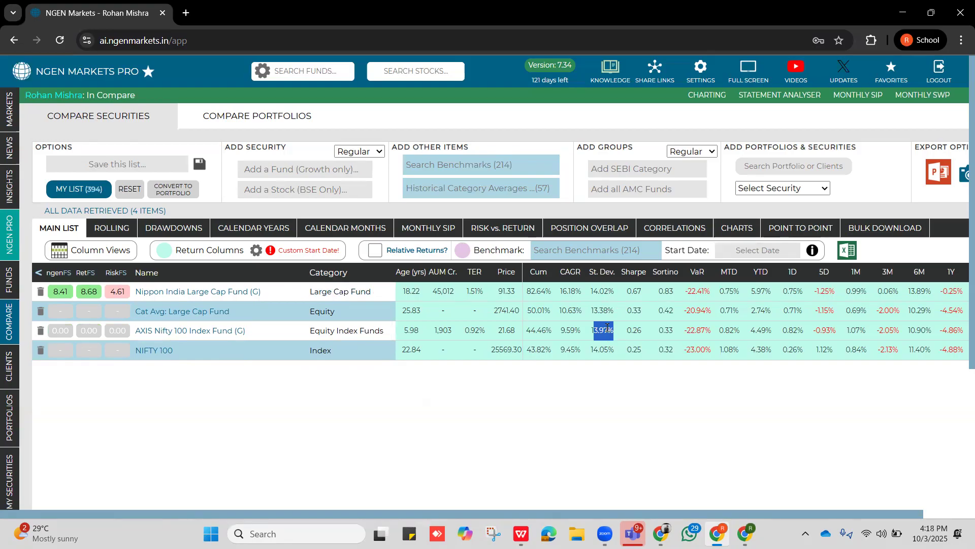
left_click_drag(578, 329, 560, 335)
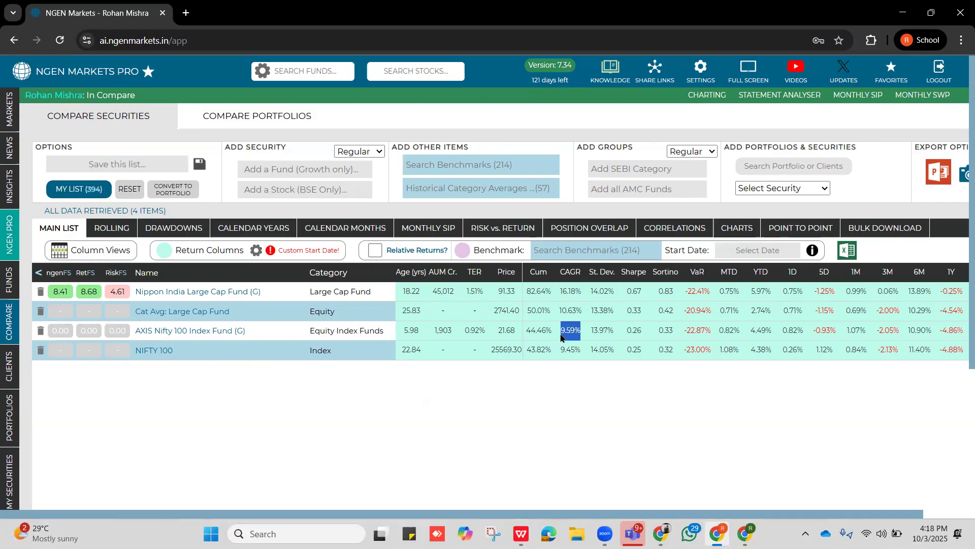
mouse_move(591, 333)
left_mouse_down()
mouse_move(612, 330)
mouse_move(578, 331)
left_mouse_up()
left_click_drag(588, 294, 559, 289)
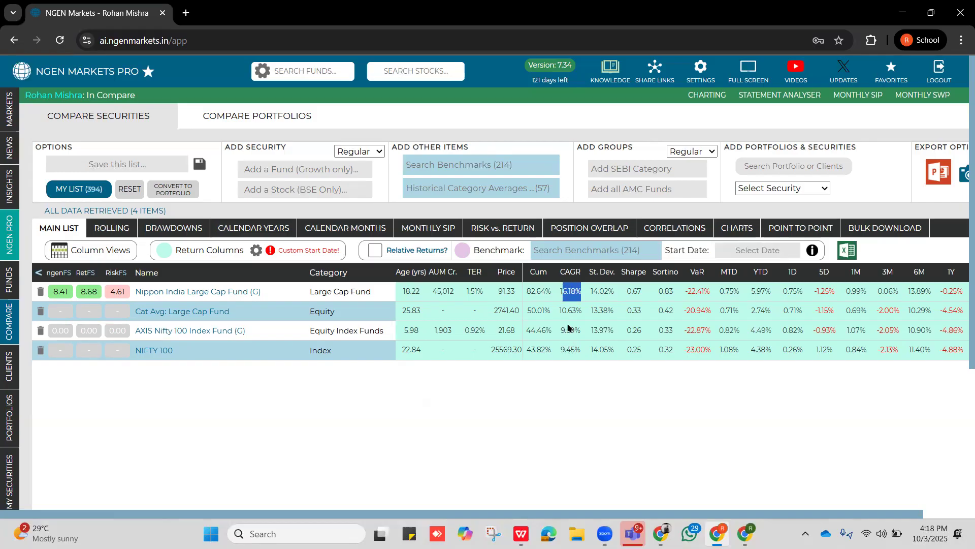
left_click_drag(558, 310, 586, 315)
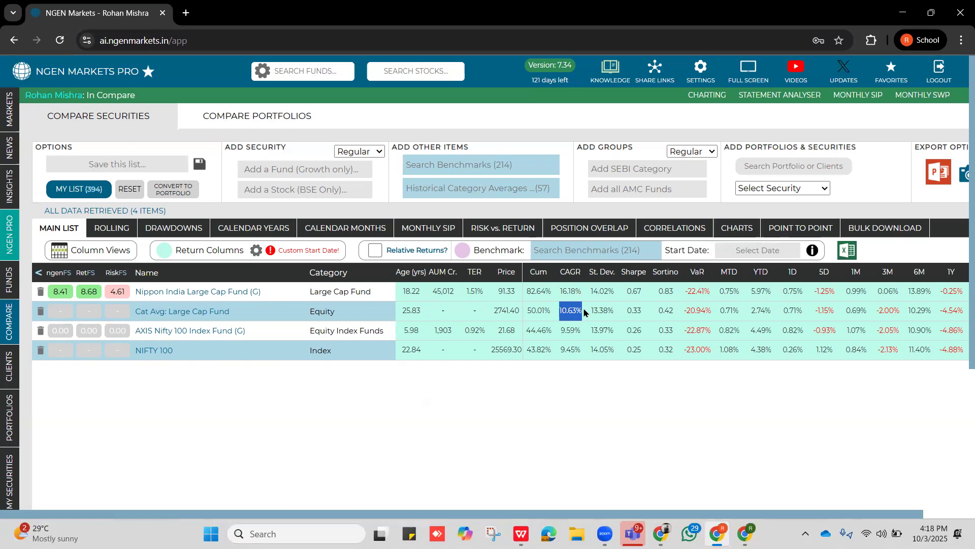
left_click_drag(558, 350, 583, 350)
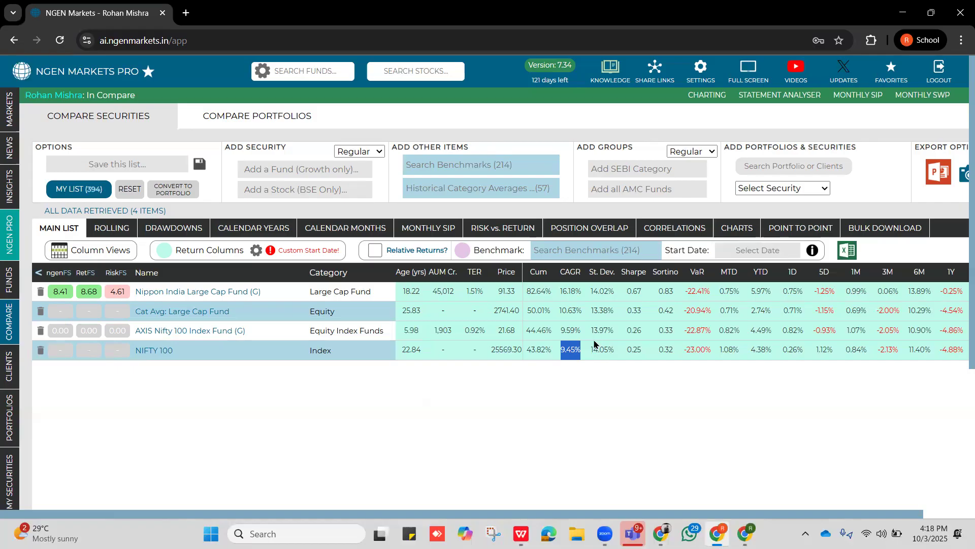
left_click_drag(592, 349, 616, 349)
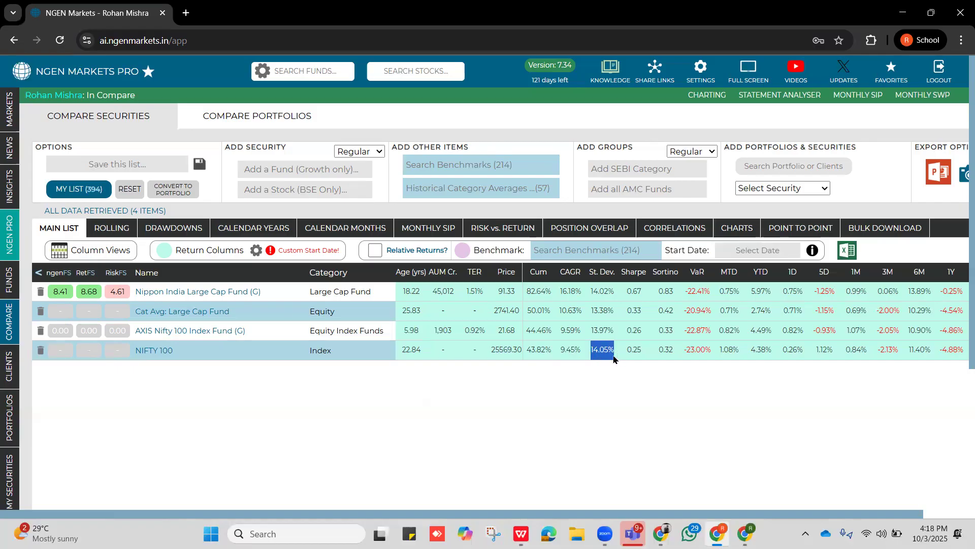
Sort the comparison by standard deviation from highest to lowest and compare NIFTY 100's risk with the Nippon India fund's risk and CAGR.
left_click(609, 282)
left_click(608, 282)
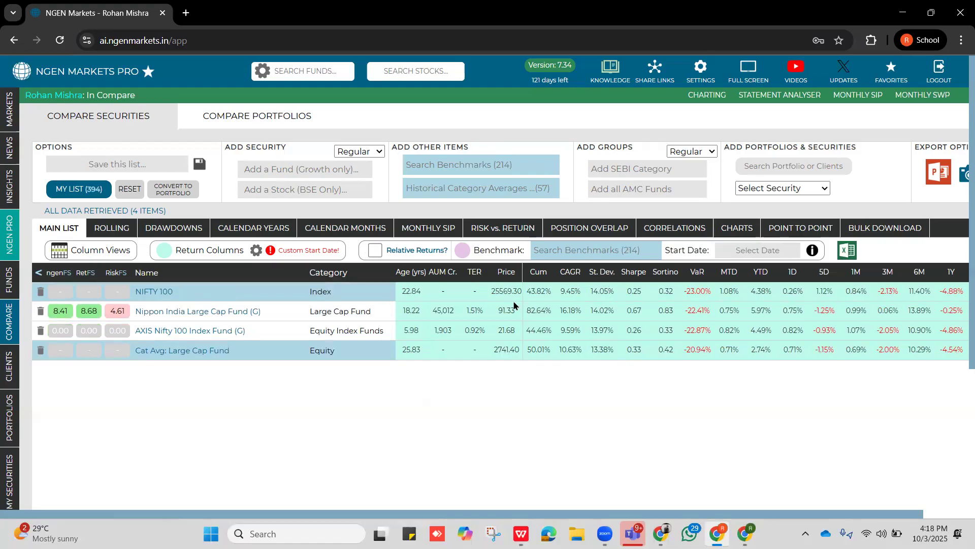
left_click_drag(610, 292, 590, 292)
left_click_drag(611, 311, 588, 311)
left_click_drag(580, 312, 555, 310)
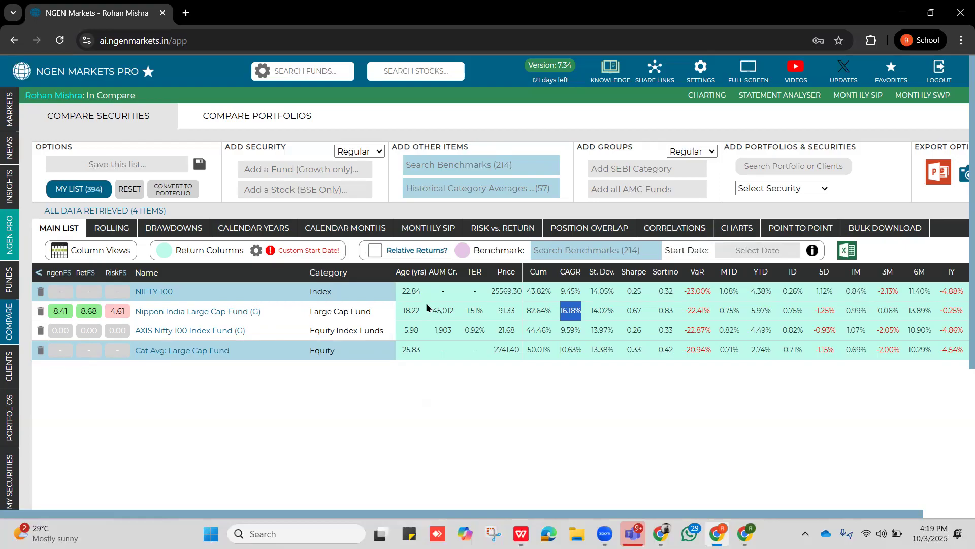
Turn on relative returns for the comparison list and set their benchmark to NIFTY 100.
scroll(425, 323, "right", 6)
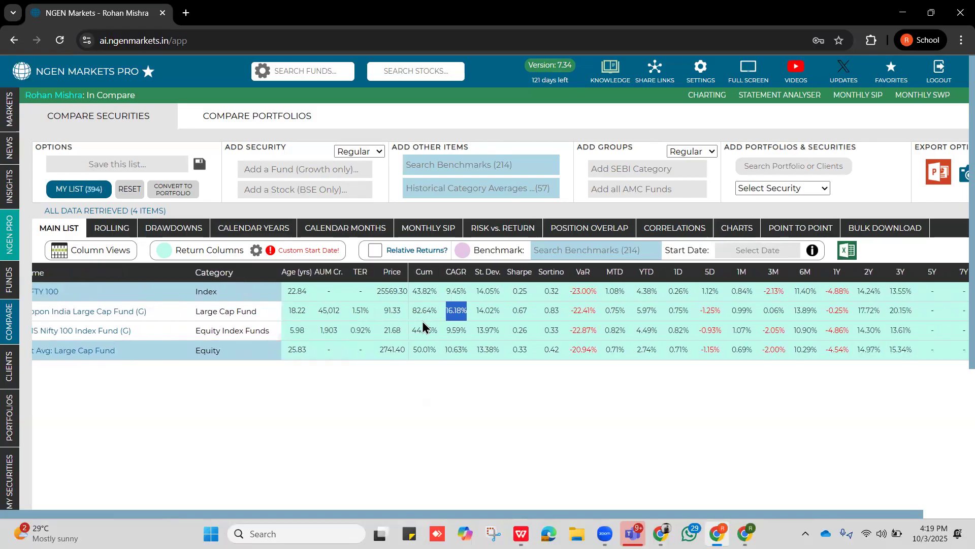
scroll(422, 323, "right", 6)
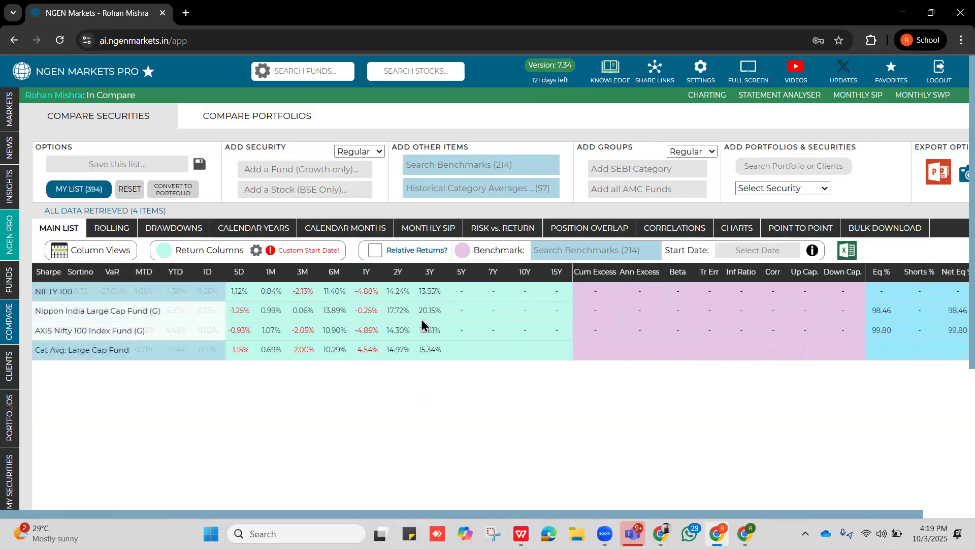
scroll(421, 323, "right", 2)
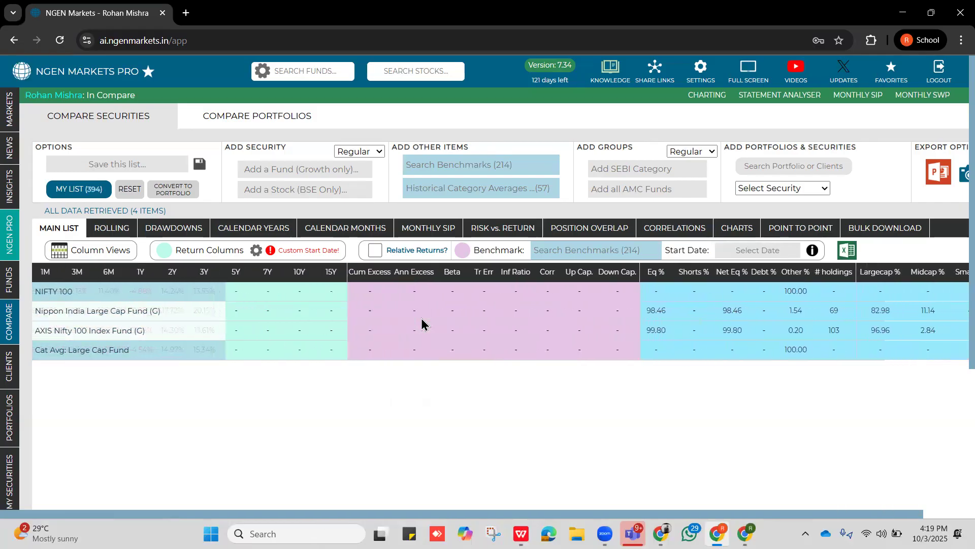
scroll(421, 323, "left", 1)
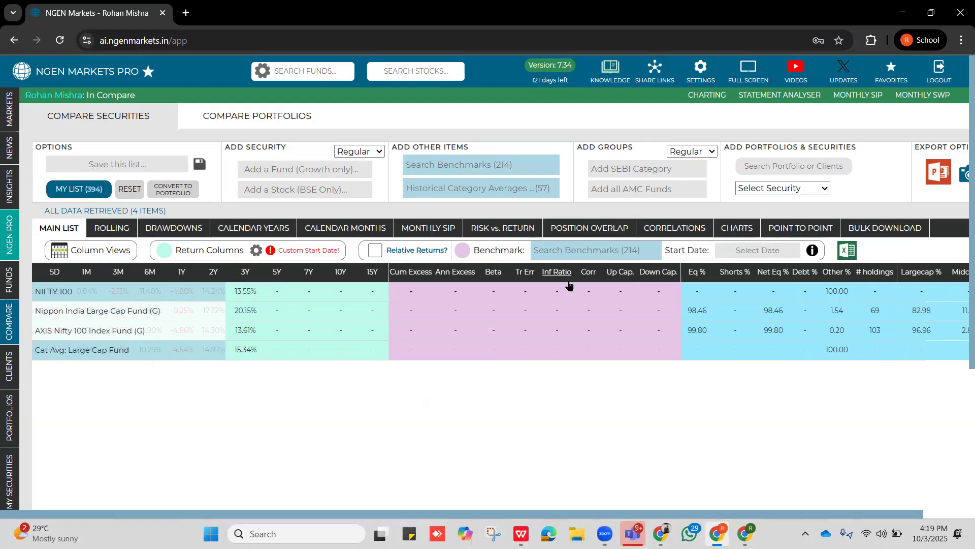
left_click(375, 251)
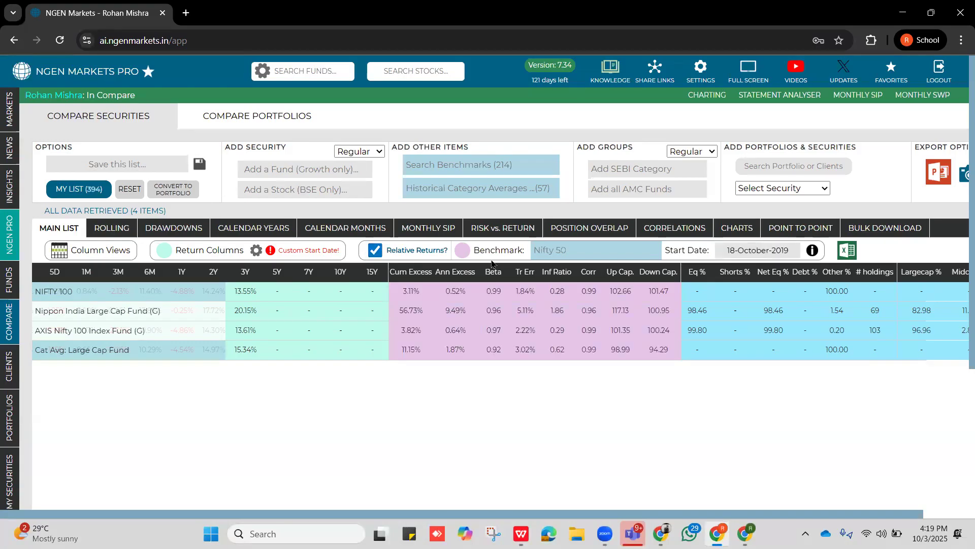
left_click(571, 251)
key("BackSpace")
key("BackSpace")
key("BackSpace")
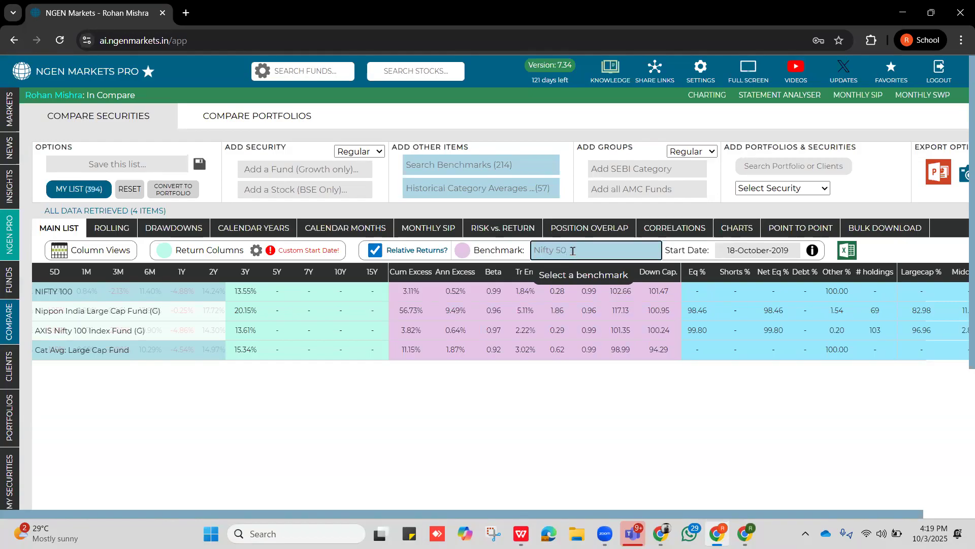
type("100")
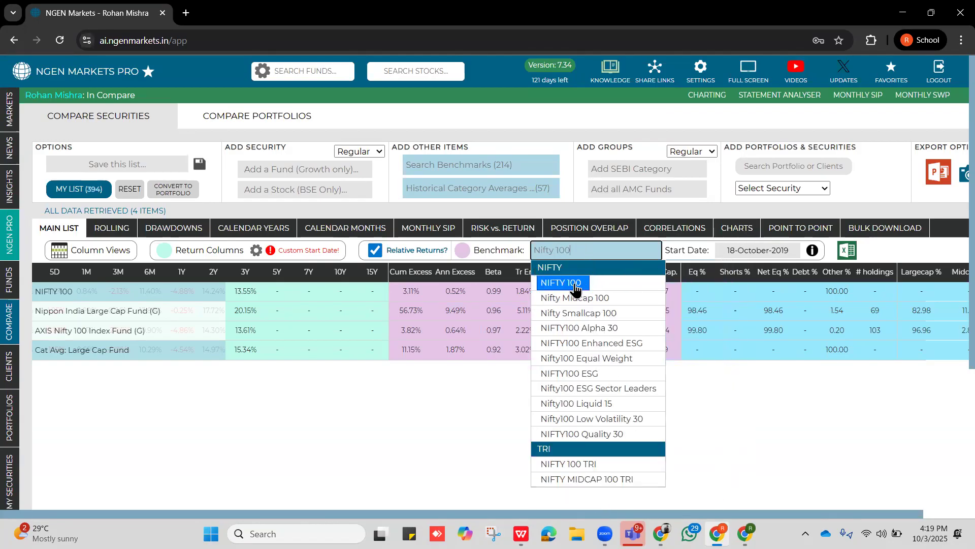
left_click(582, 285)
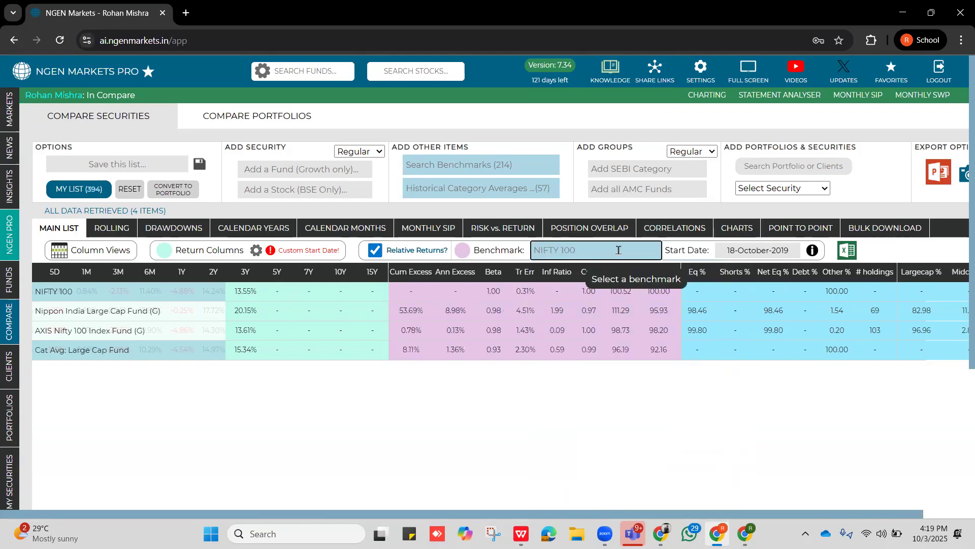
Set the relative returns' start date to 01-October-2021, copied from the return columns' custom start date.
left_click(783, 251)
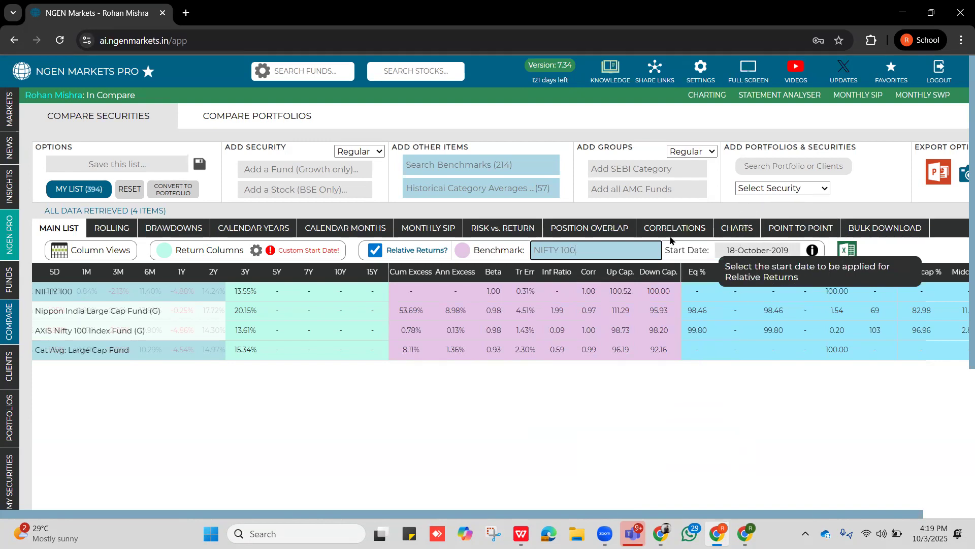
left_click(578, 252)
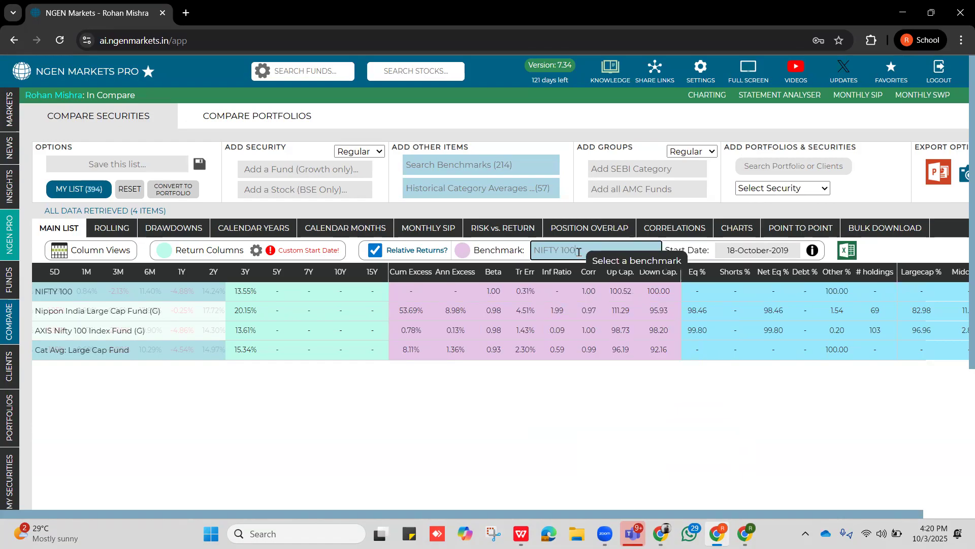
left_click(255, 251)
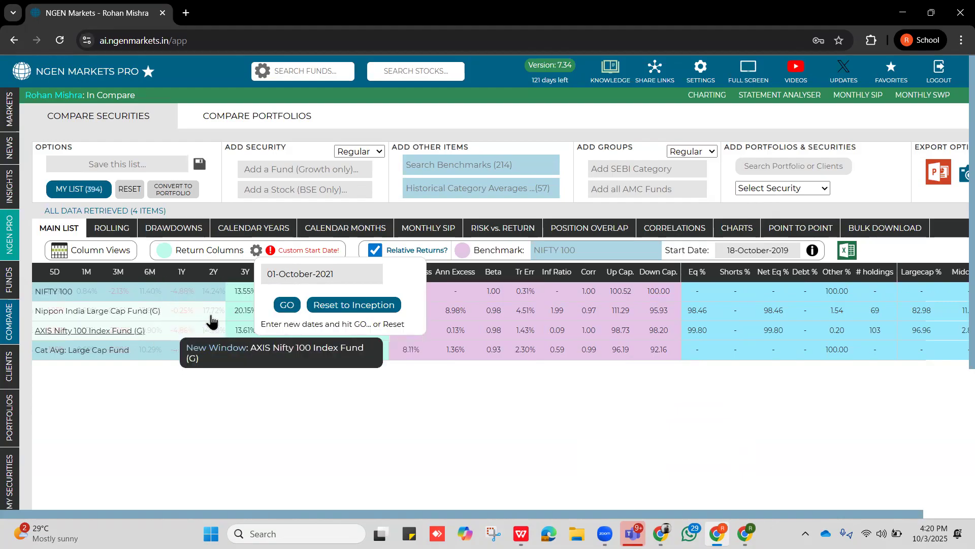
left_click_drag(344, 273, 257, 280)
key("ctrl+c")
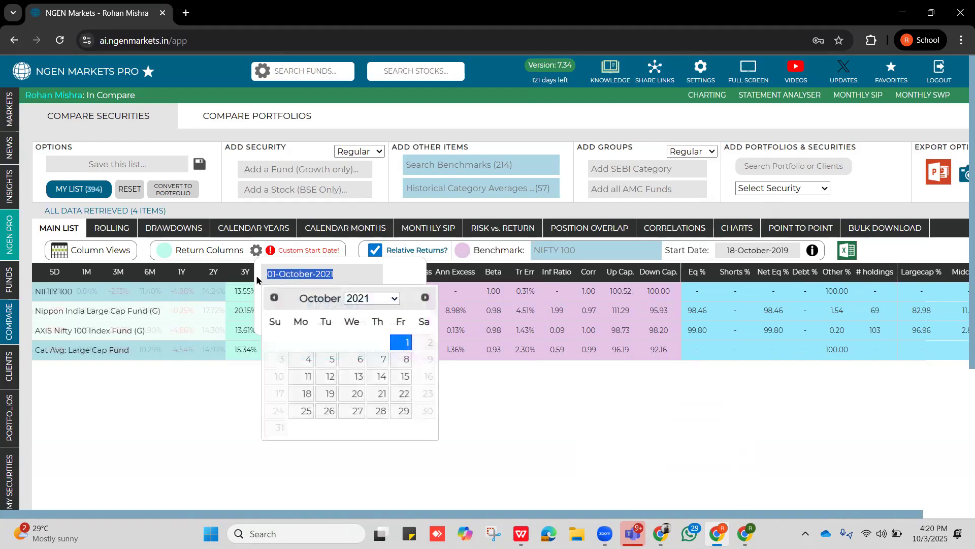
left_click_drag(793, 250, 727, 253)
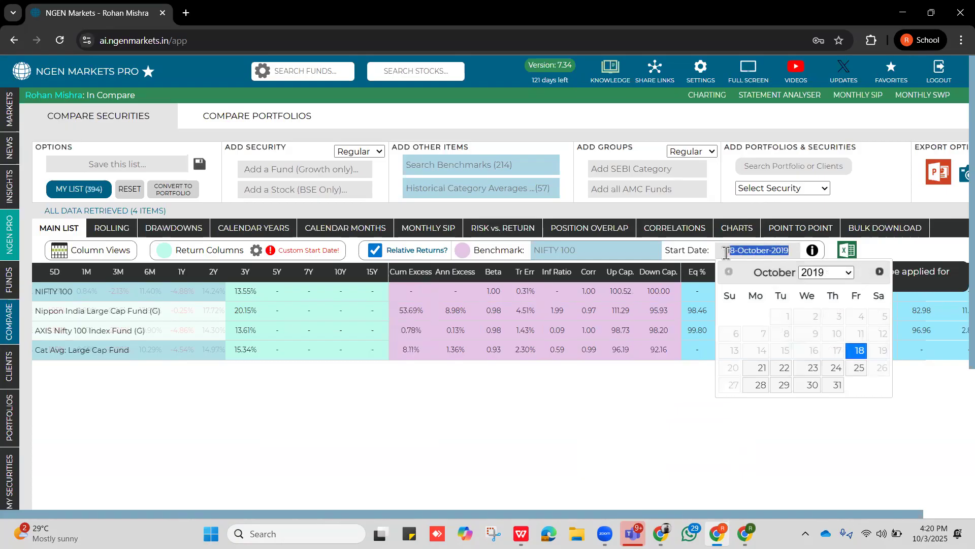
key("ctrl+v")
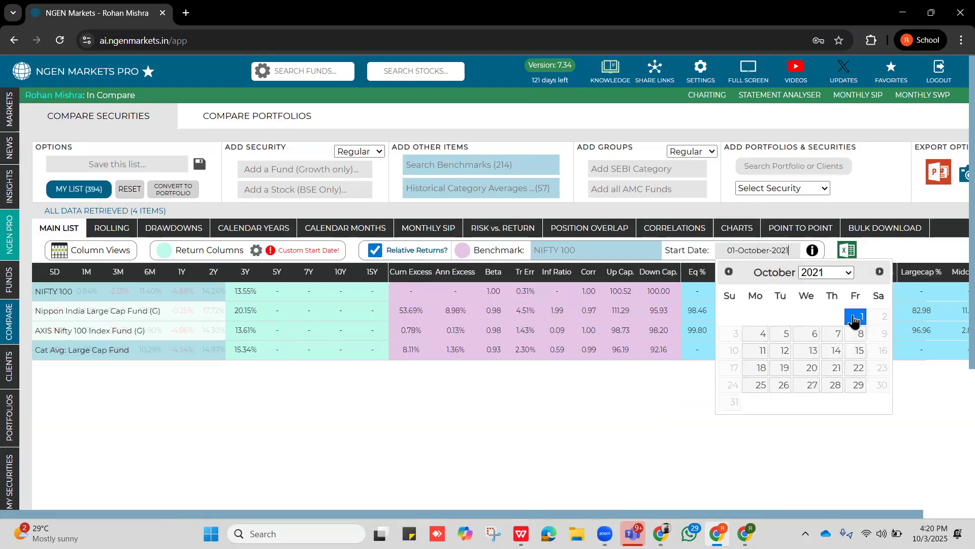
left_click(854, 319)
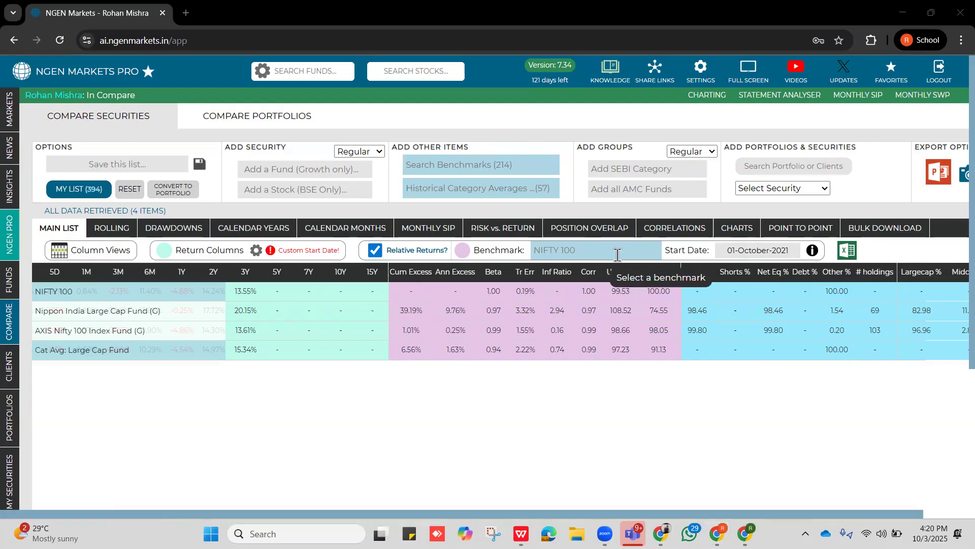
Check that the two start dates match and sort the comparison by cumulative excess return from highest to lowest.
left_click(257, 251)
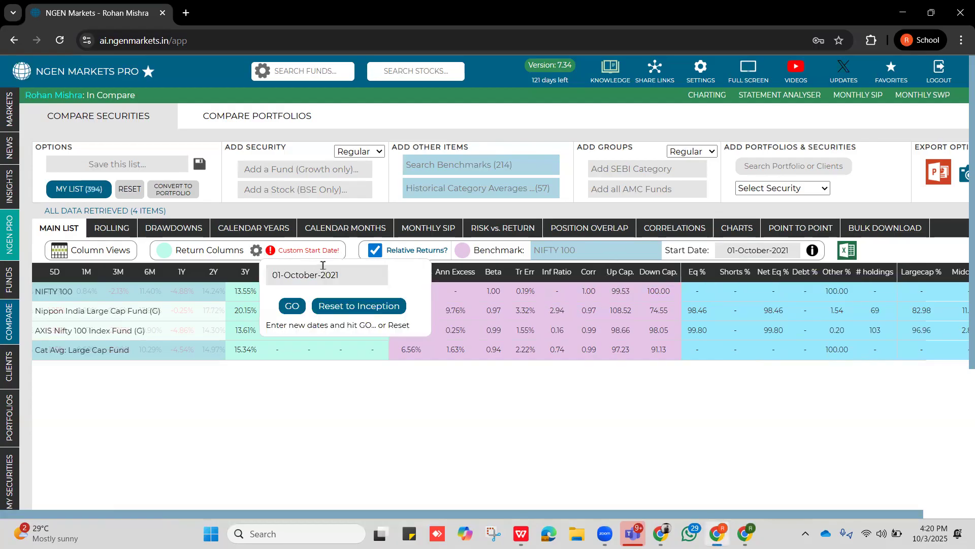
left_click(794, 251)
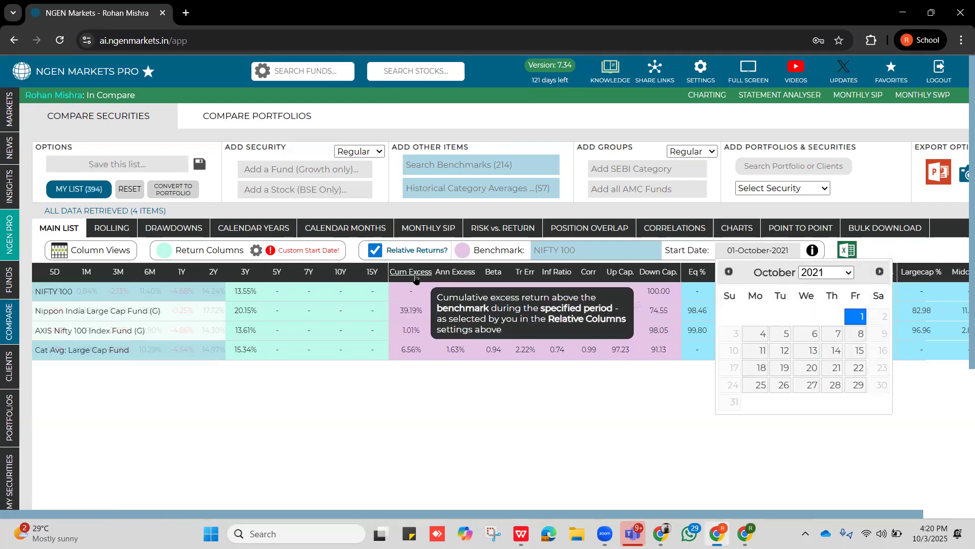
left_click(471, 397)
left_click(410, 271)
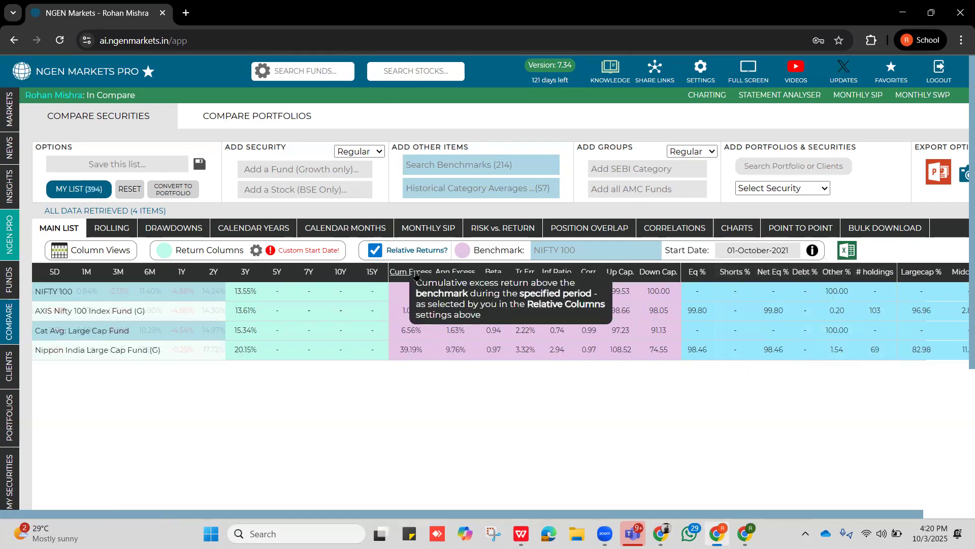
left_click(410, 272)
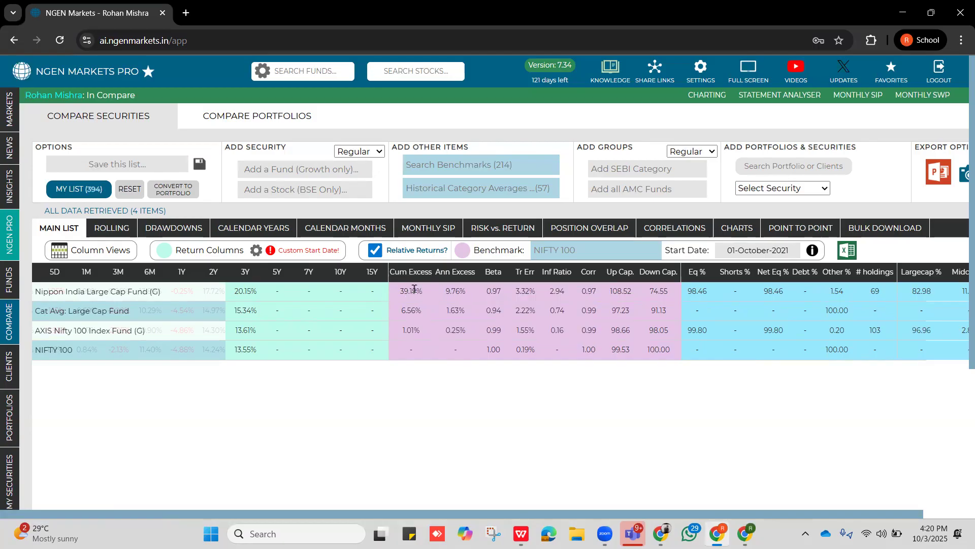
Compare the cumulative excess returns of both funds and check the Nippon India fund's annualised excess return over the custom period.
left_click_drag(419, 289, 399, 290)
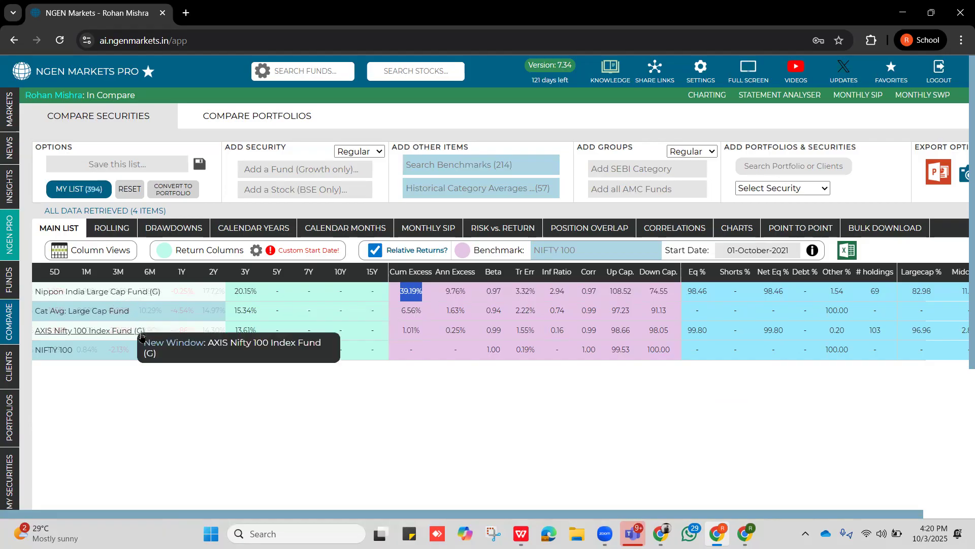
double_click(404, 328)
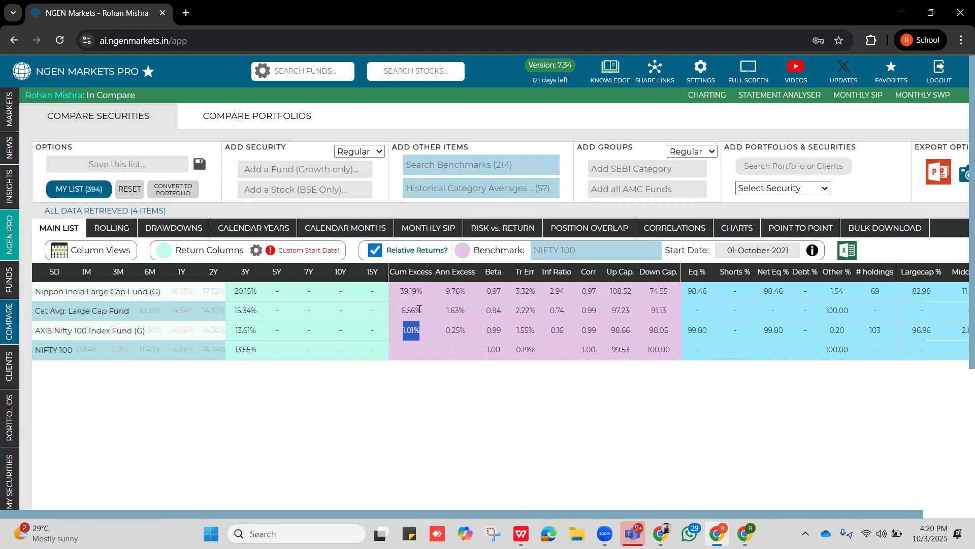
left_click_drag(446, 291, 455, 291)
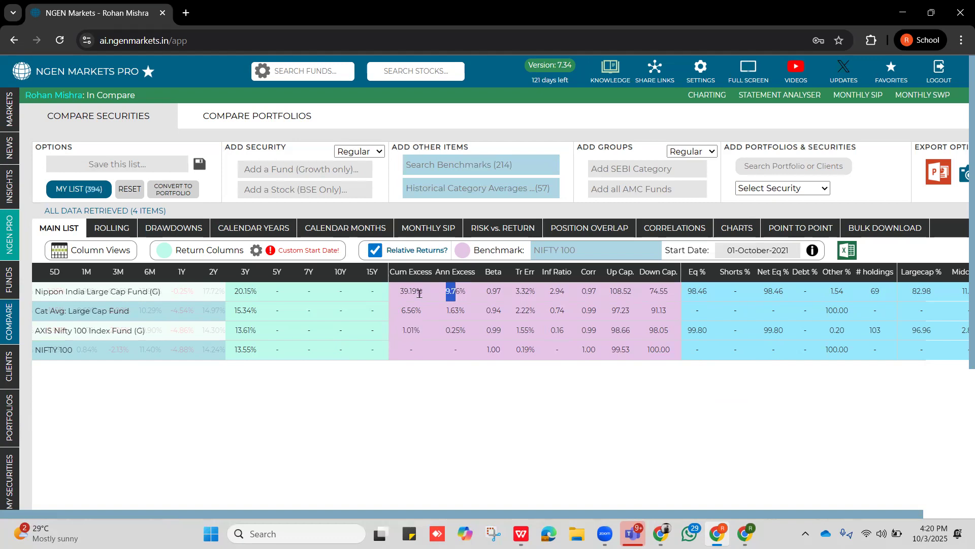
left_click(257, 250)
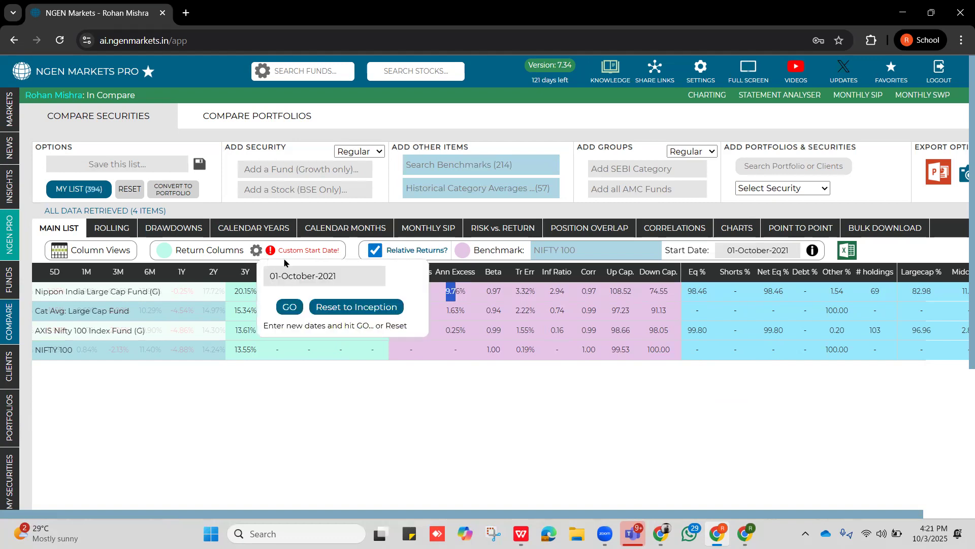
left_click(419, 385)
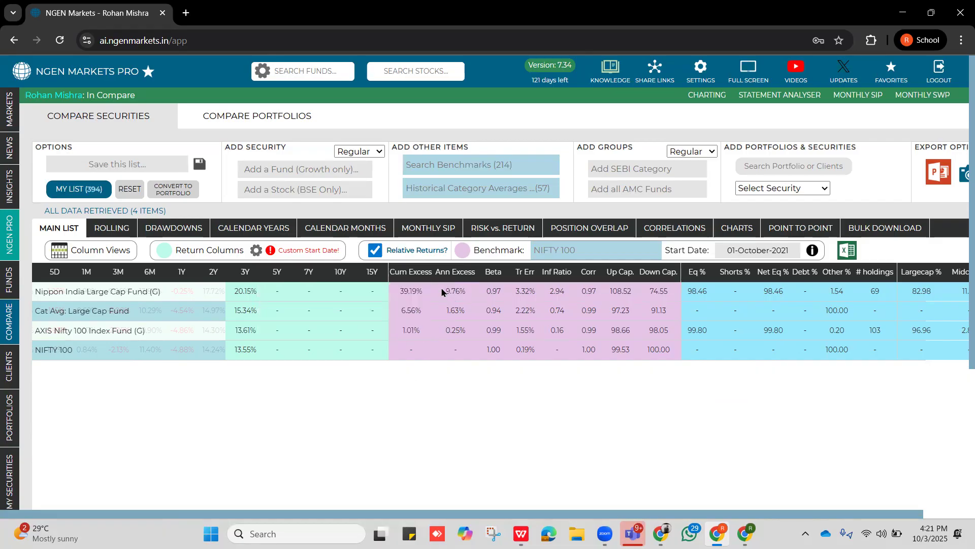
left_click_drag(446, 291, 467, 297)
Compare the betas of the AXIS index fund, NIFTY 100 and the Nippon India fund.
left_click(491, 352)
double_click(500, 330)
double_click(494, 350)
double_click(496, 291)
Compare the tracking errors of the Nippon India fund and NIFTY 100, and check the fund's information ratio.
left_click_drag(537, 294, 516, 295)
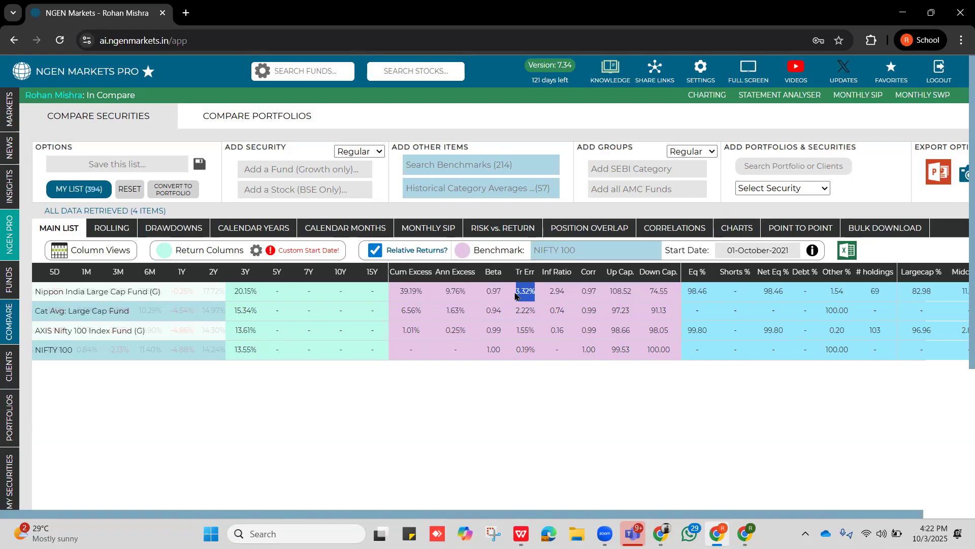
double_click(520, 350)
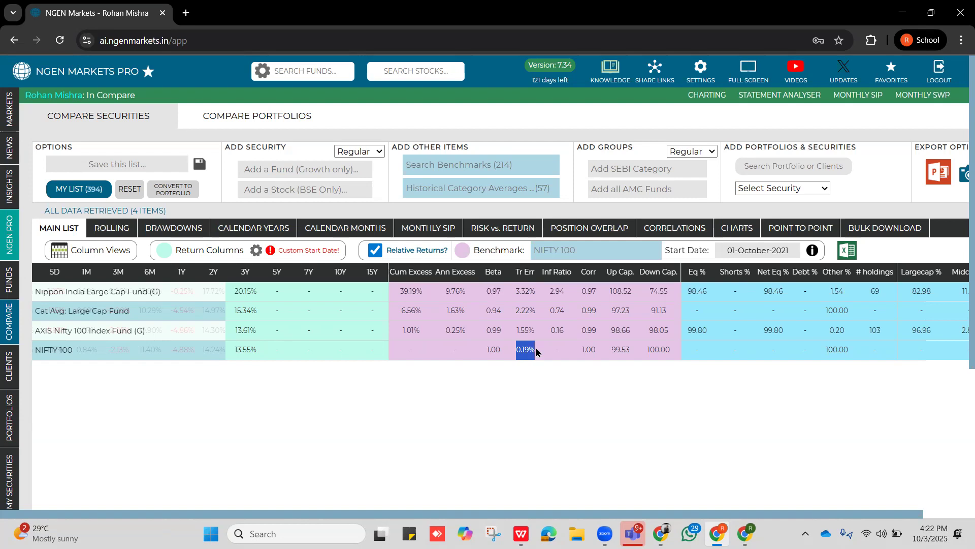
left_click_drag(536, 292, 515, 297)
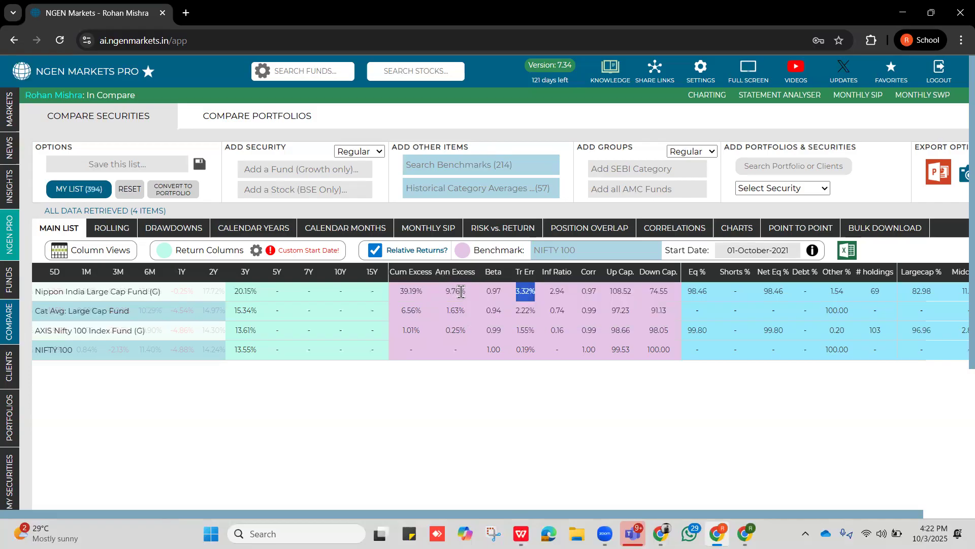
double_click(559, 291)
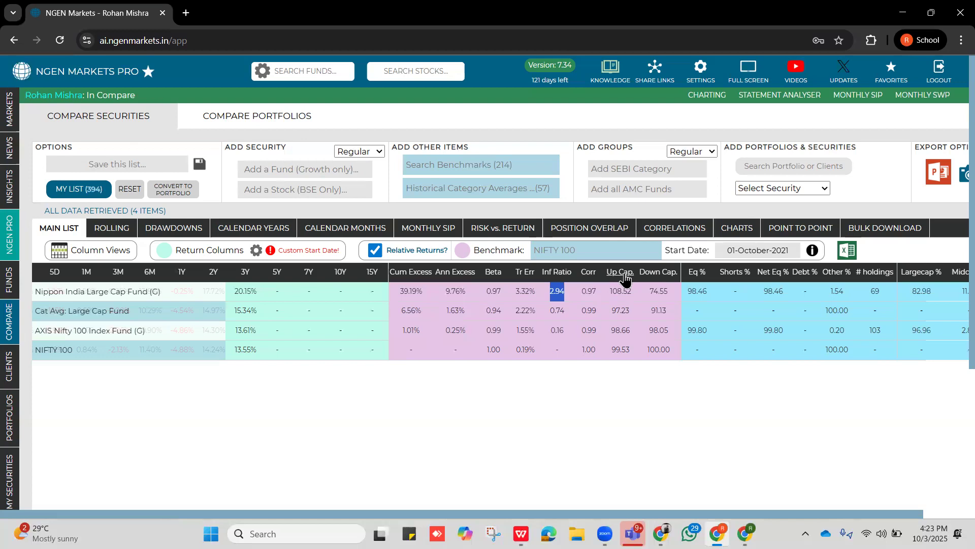
Examine the Nippon India fund's upside and downside capture together with its CAGR.
left_click_drag(609, 294, 636, 300)
left_click_drag(648, 293, 668, 296)
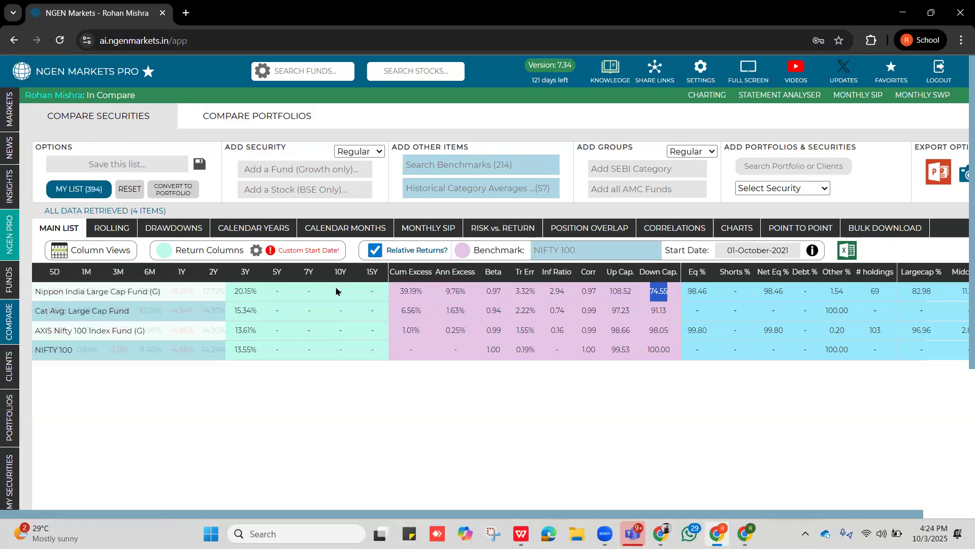
scroll(407, 295, "left", 10)
left_click_drag(589, 291, 563, 295)
scroll(589, 312, "right", 15)
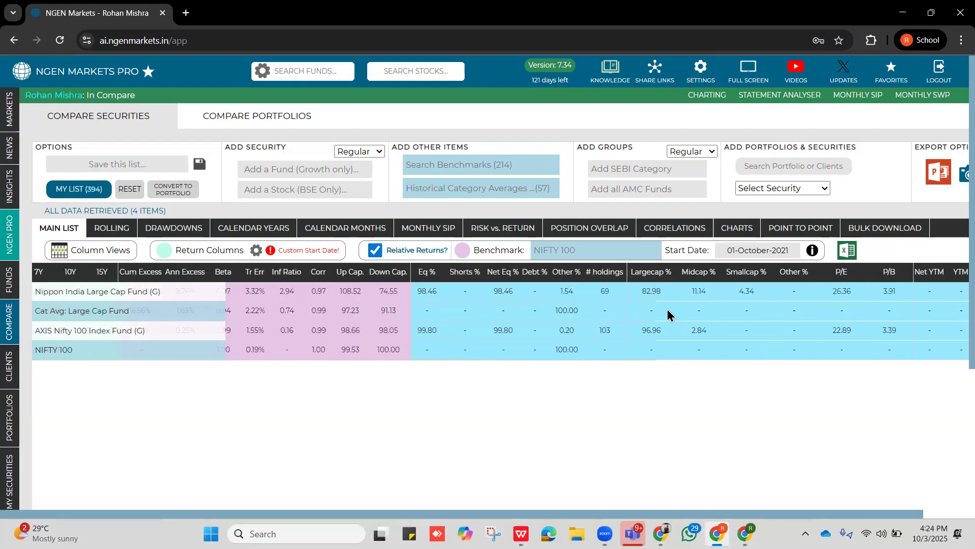
Examine the AXIS Nifty 100 index fund's upside and downside capture.
scroll(525, 307, "left", 2)
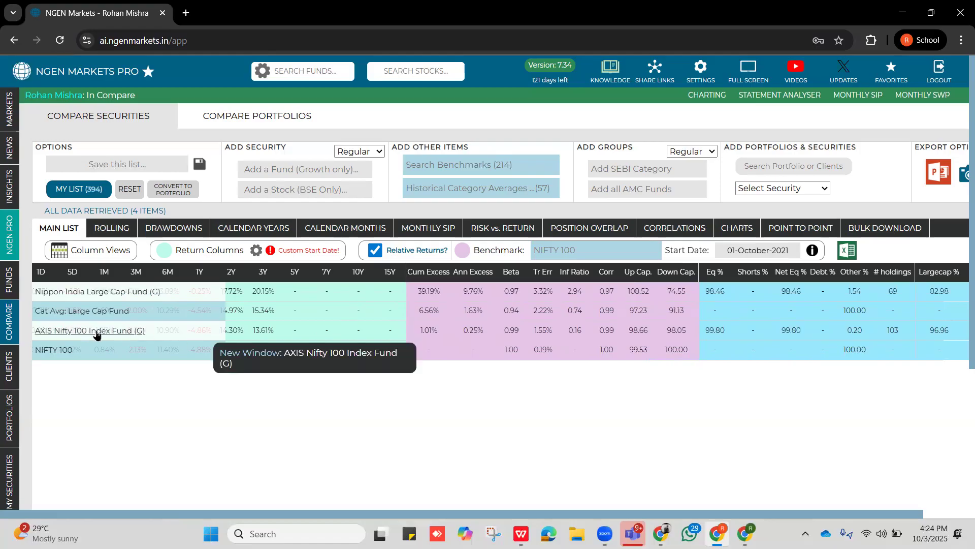
double_click(650, 333)
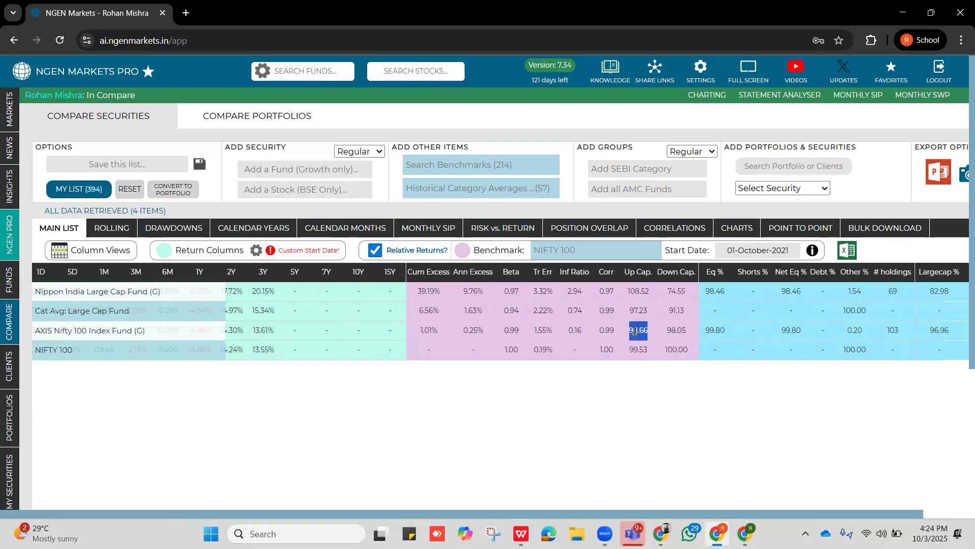
left_click_drag(685, 330, 666, 335)
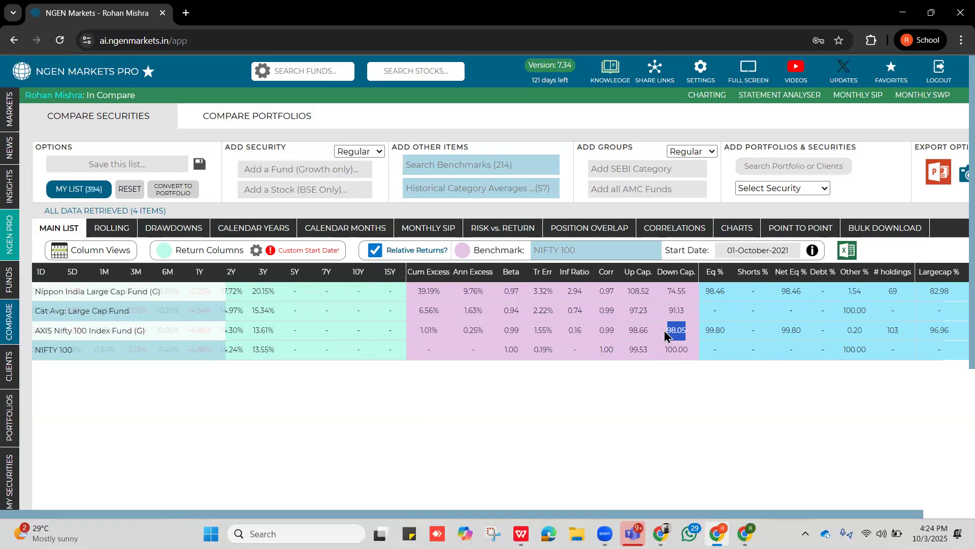
Compare the total expense ratios of the AXIS index fund and the Nippon India fund.
scroll(665, 330, "left", 10)
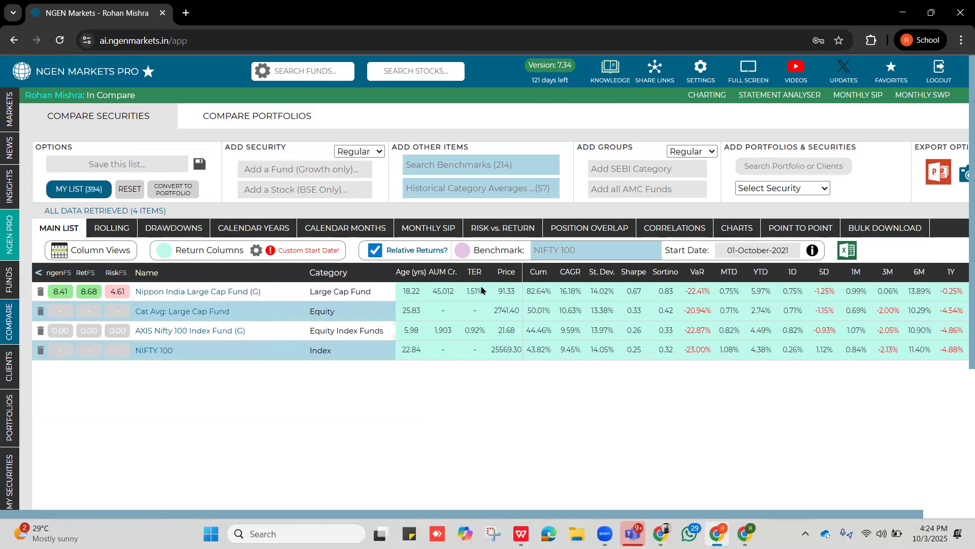
double_click(480, 330)
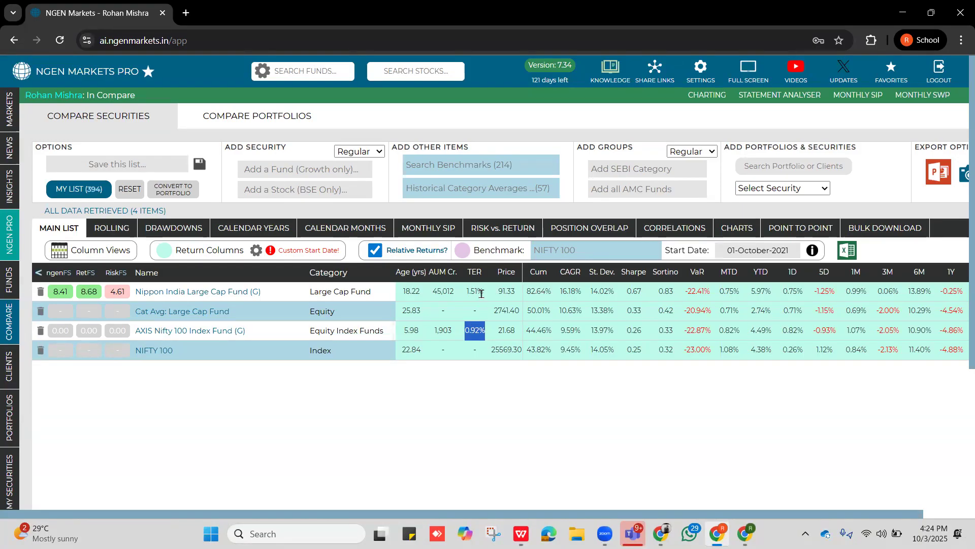
left_click_drag(482, 292, 465, 293)
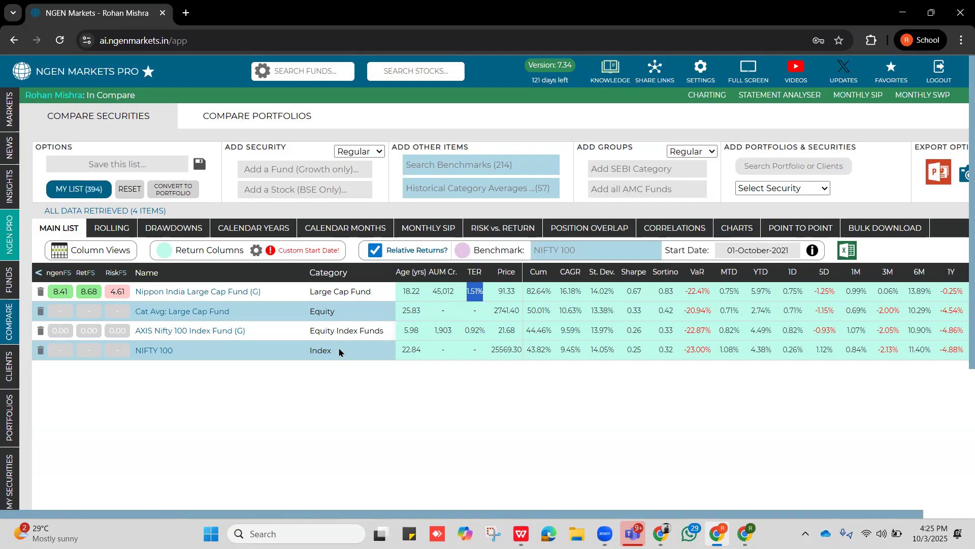
Show the position overlap matrix and review the overlapping holdings of the AXIS Nifty 100 and Nippon India Large Cap funds.
left_click(617, 234)
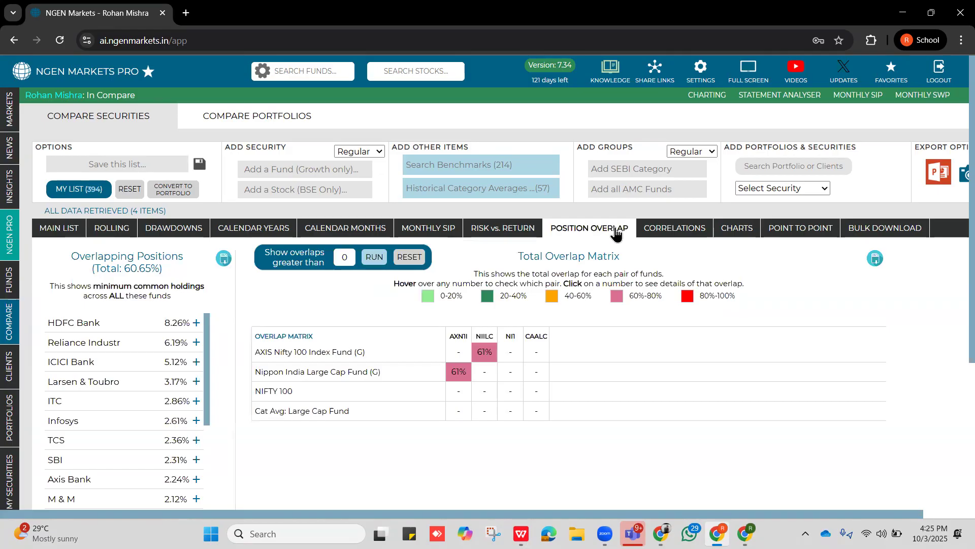
left_click(578, 226)
left_click(579, 226)
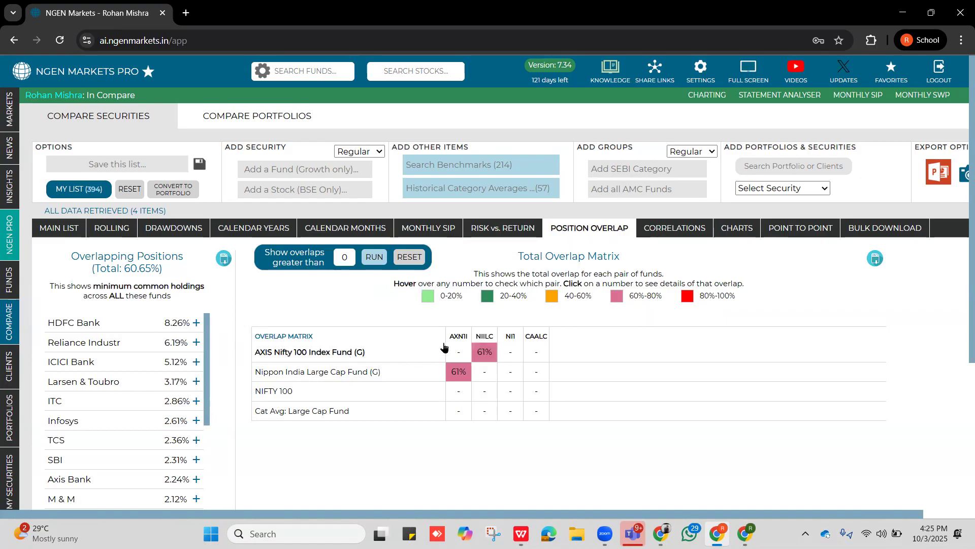
mouse_move(485, 354)
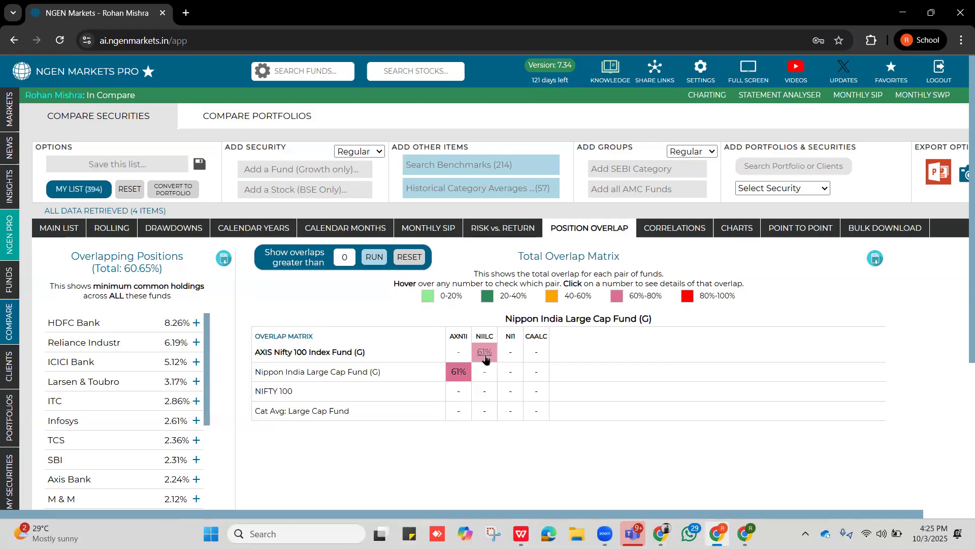
left_click(485, 354)
scroll(654, 373, "down", 3)
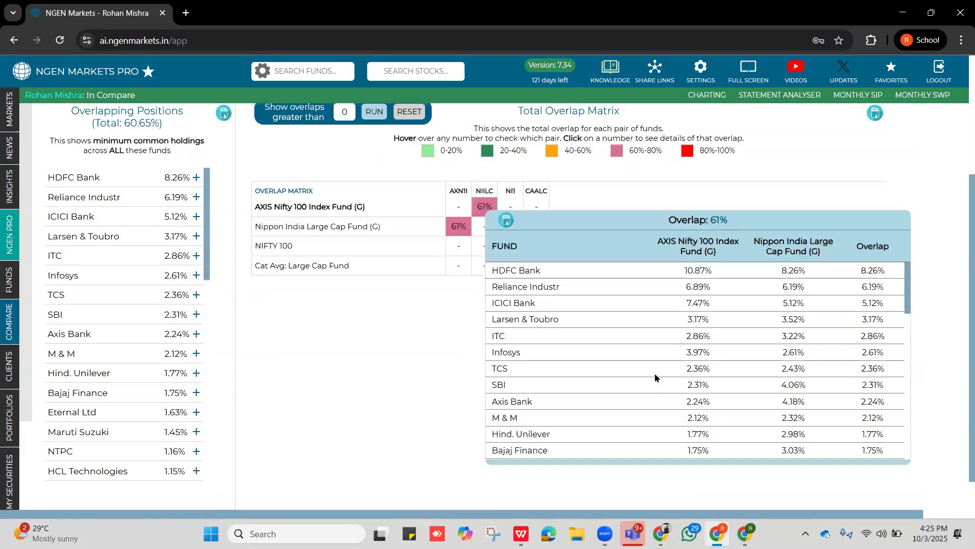
scroll(655, 377, "up", 2)
scroll(602, 344, "down", 3)
scroll(603, 343, "up", 3)
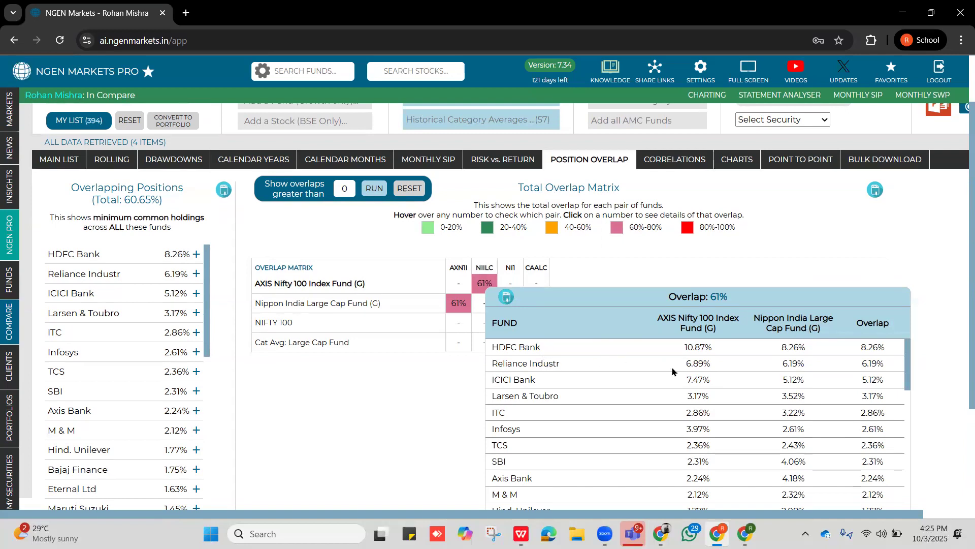
Compare HDFC Bank's weights and overlap in the two funds, check their total overlap, and return to the main comparison list.
left_click_drag(712, 345, 683, 350)
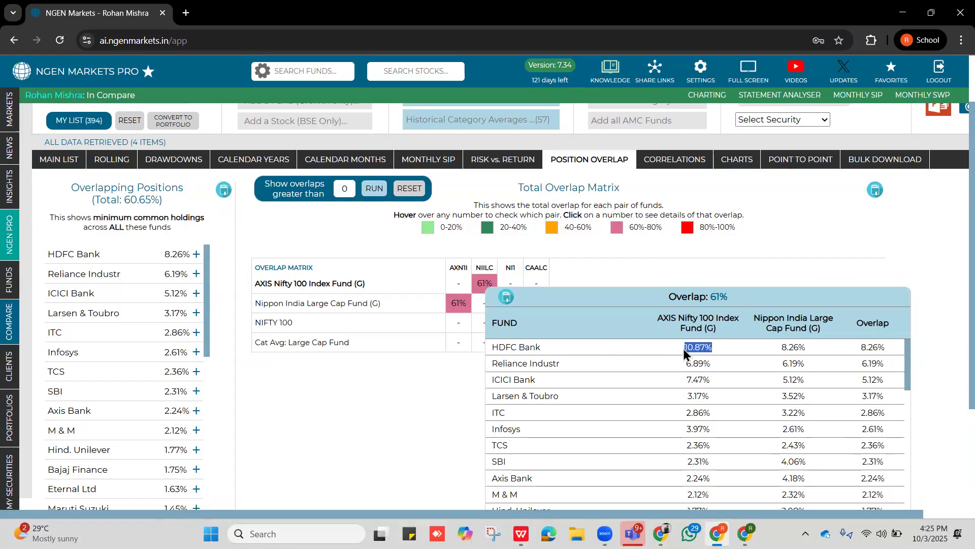
left_click_drag(809, 348, 763, 354)
left_click_drag(886, 348, 859, 348)
mouse_move(729, 297)
left_mouse_down()
mouse_move(709, 296)
mouse_move(719, 313)
left_mouse_up()
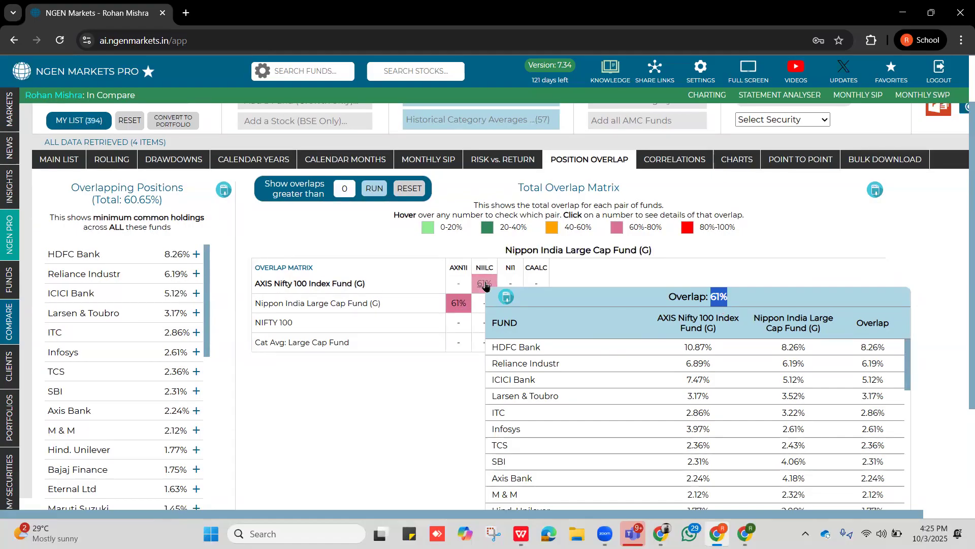
left_click(565, 267)
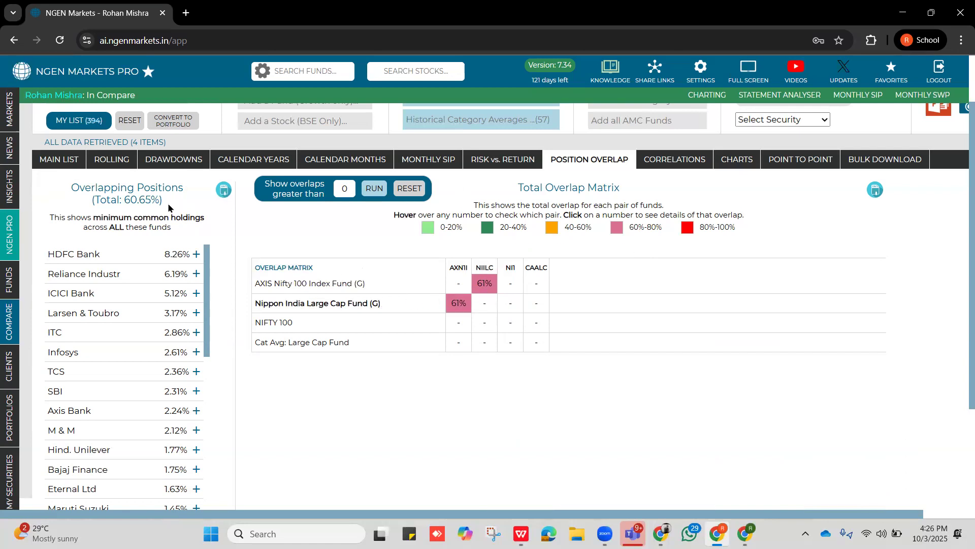
left_click(75, 159)
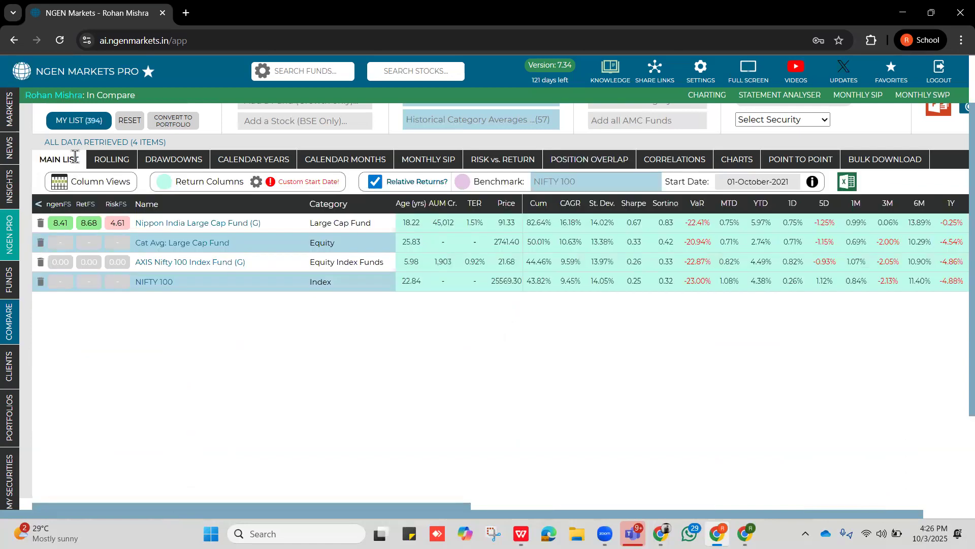
Compare the number of holdings of the Nippon India Large Cap fund and the AXIS Nifty 100 index fund in the main comparison list.
scroll(450, 346, "right", 10)
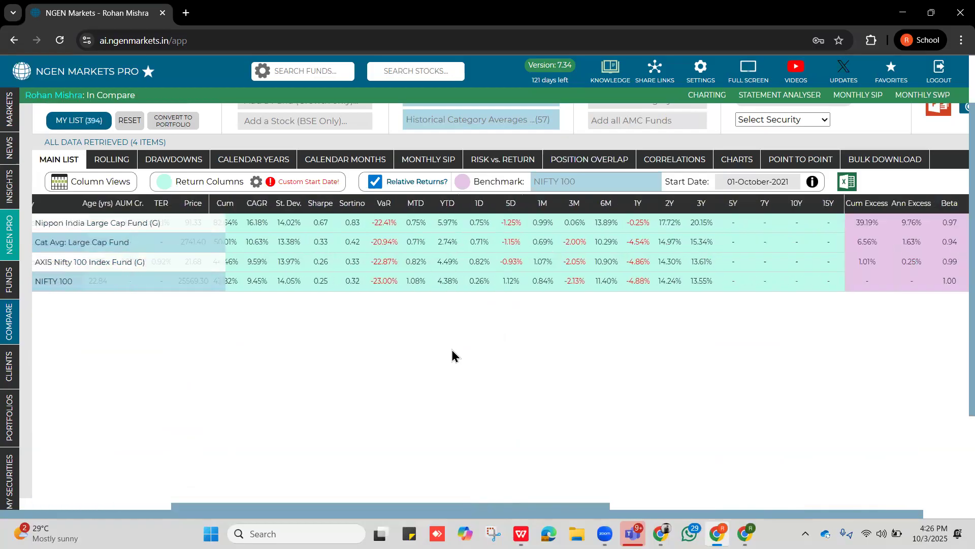
scroll(452, 353, "right", 5)
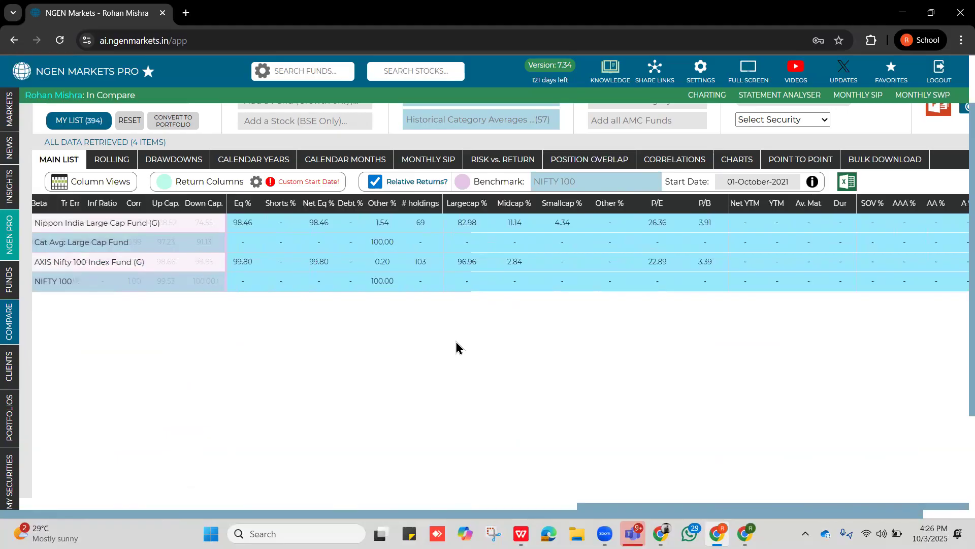
left_click(432, 209)
left_click_drag(426, 226, 416, 226)
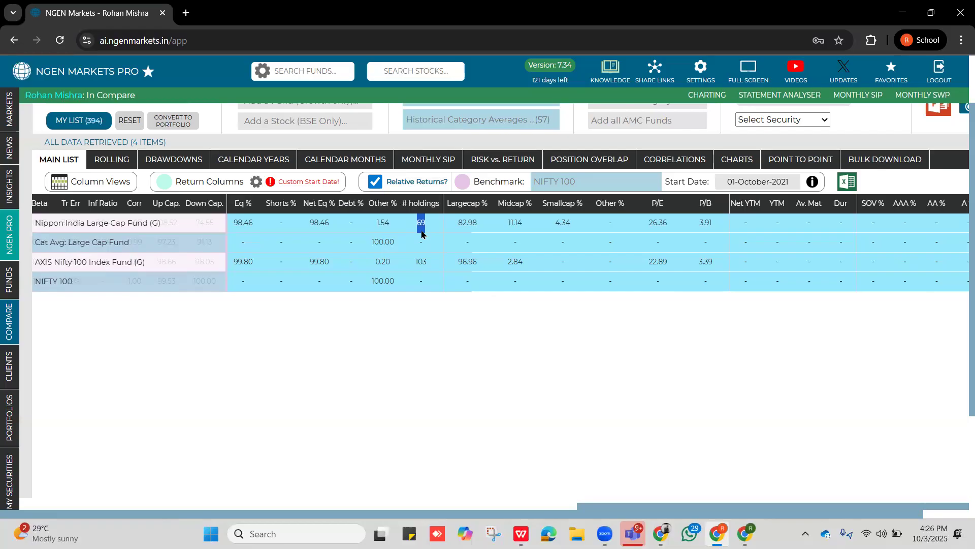
left_click_drag(431, 261, 415, 265)
left_click_drag(430, 223, 412, 223)
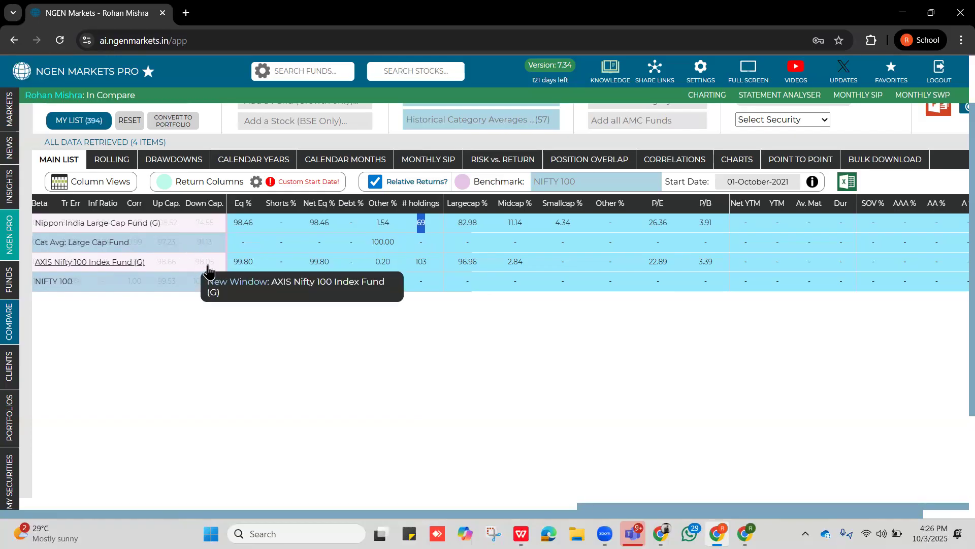
Show the point-to-point lump sum values and sort the securities highest first for 30-December-2019 to 01-January-2025.
left_click(790, 163)
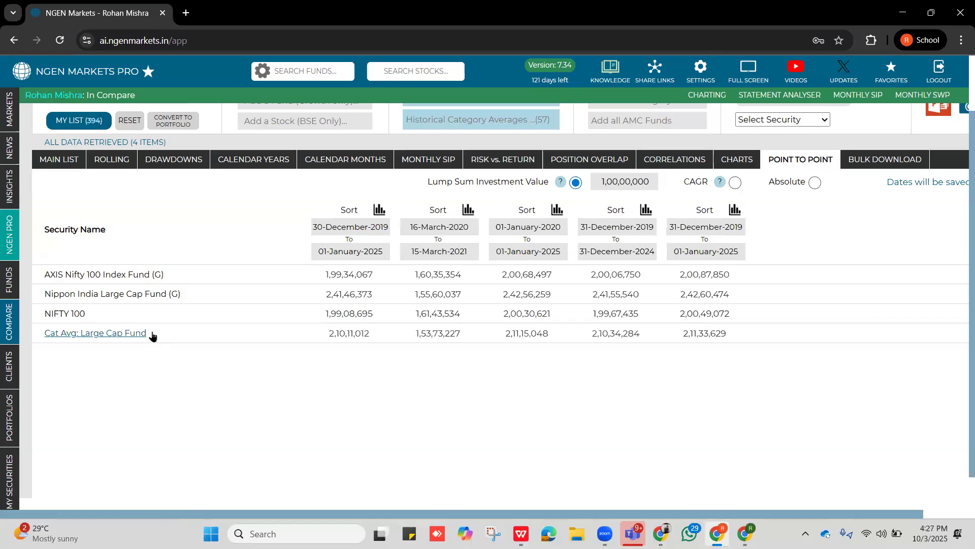
scroll(152, 336, "up", 2)
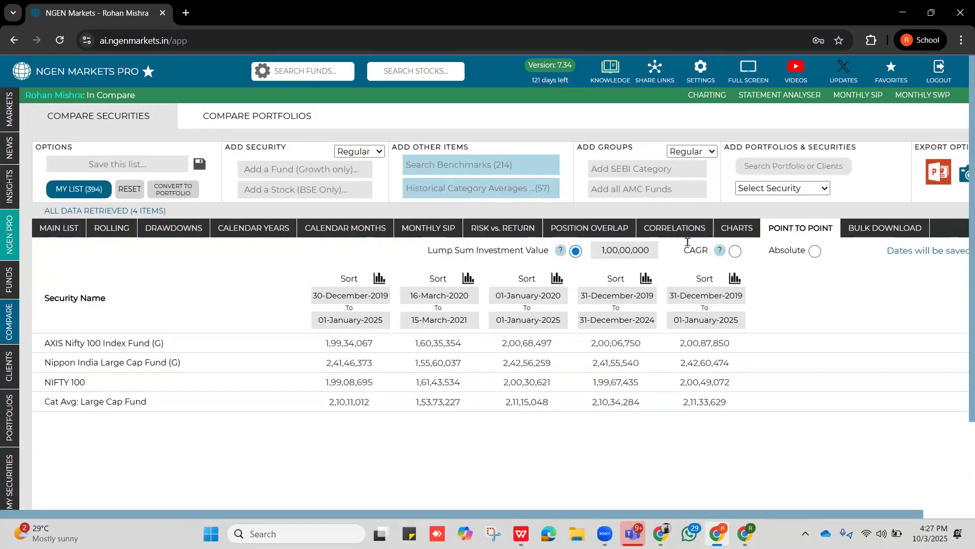
left_click(366, 297)
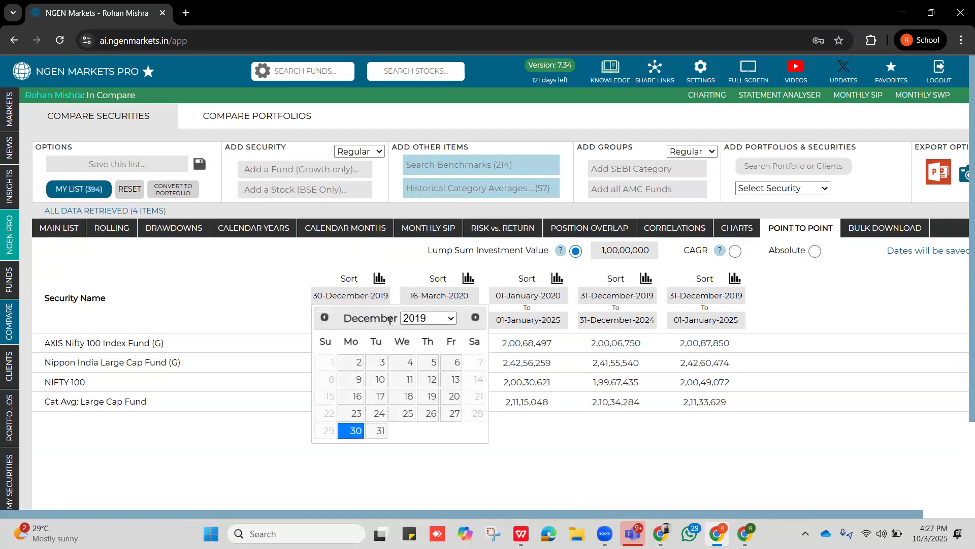
left_click(285, 279)
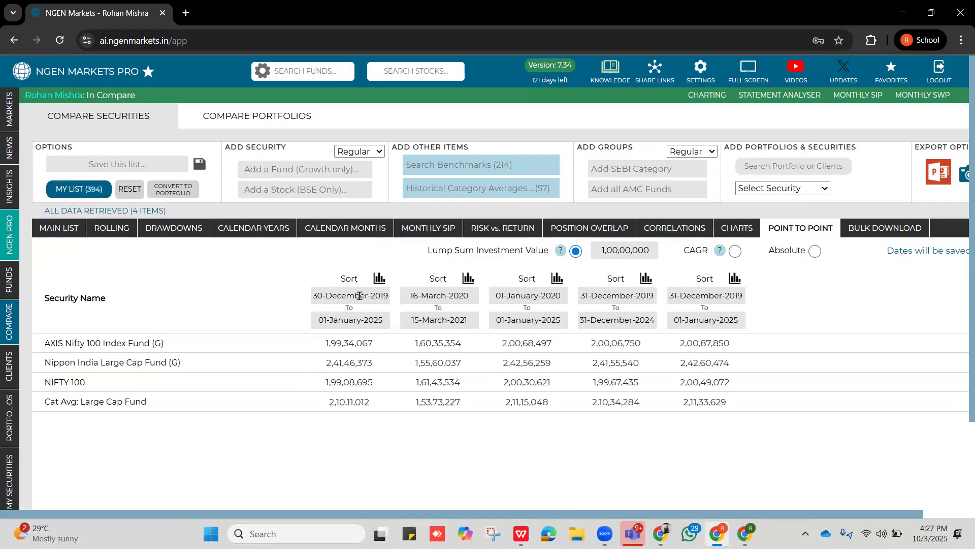
left_click(350, 279)
left_click(350, 279)
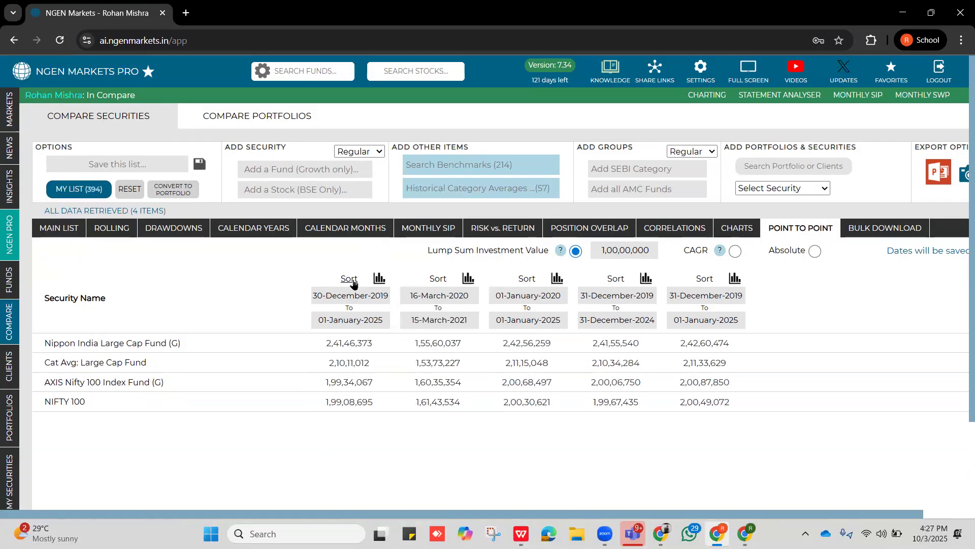
Check the lump sum investment amount and re-sort the first period's values with the highest on top.
left_click_drag(651, 250, 601, 250)
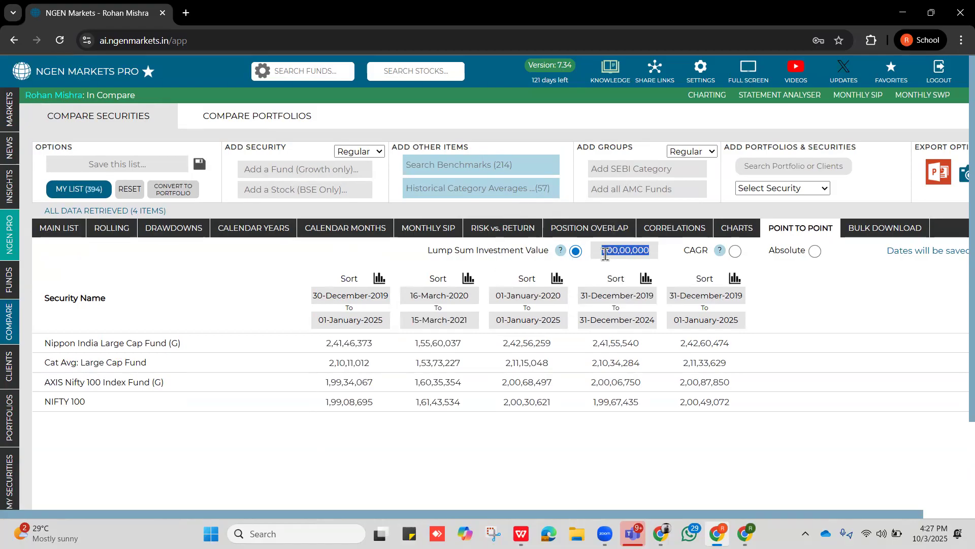
left_click(650, 250)
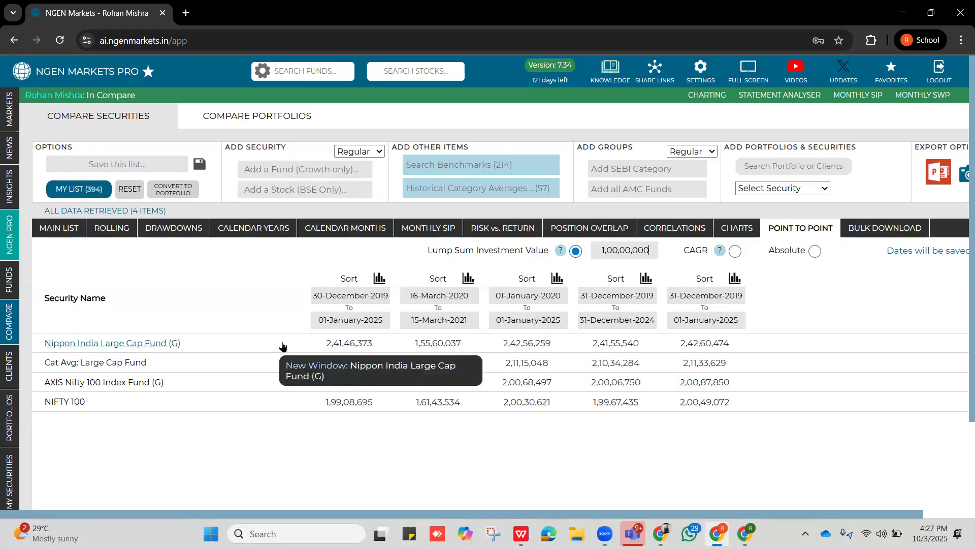
left_click(333, 341)
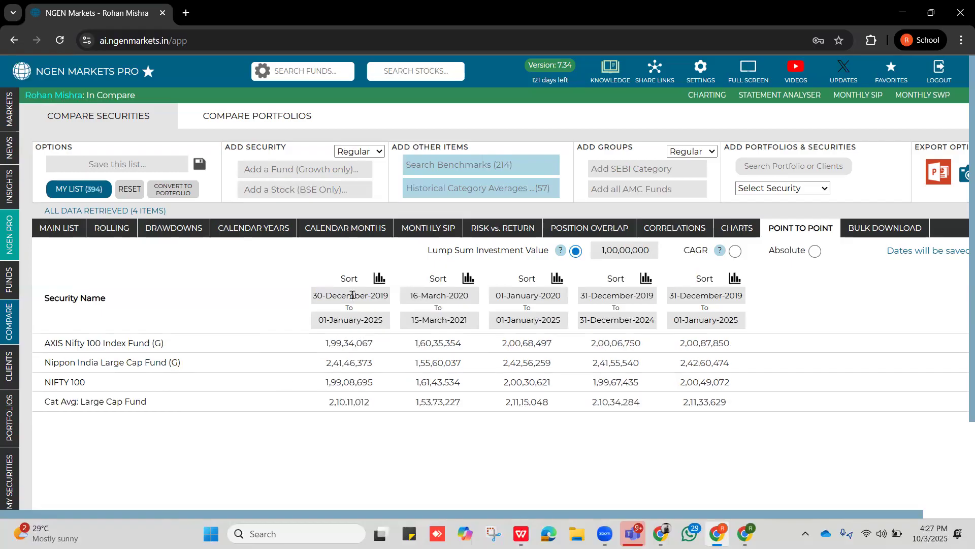
left_click(346, 279)
left_click(343, 278)
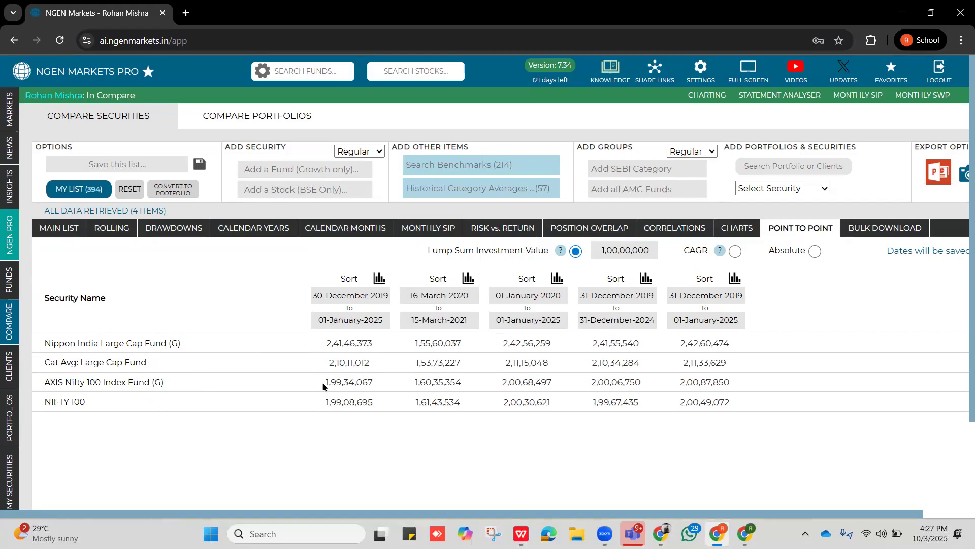
Switch the point-to-point results to CAGR and sort the first period from highest to lowest.
left_click(734, 252)
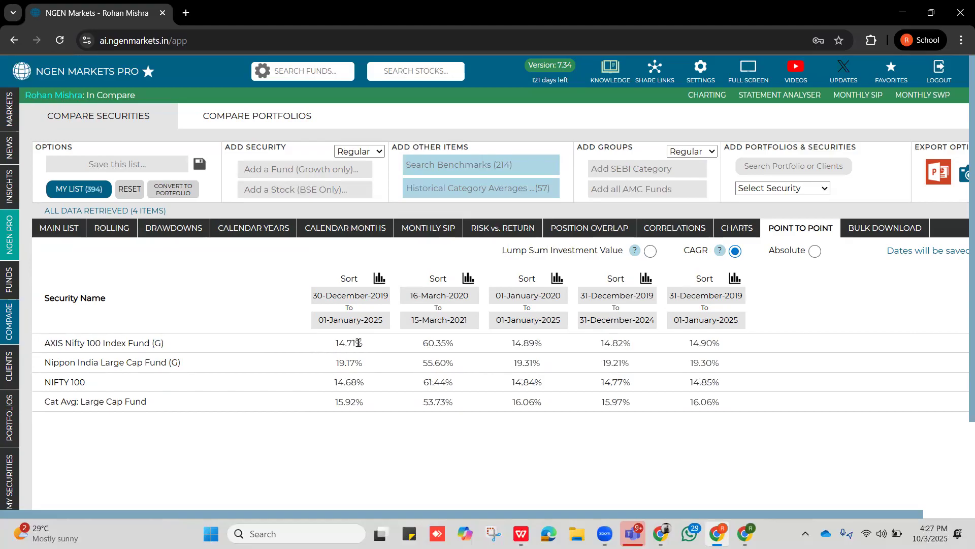
left_click(354, 283)
left_click(354, 283)
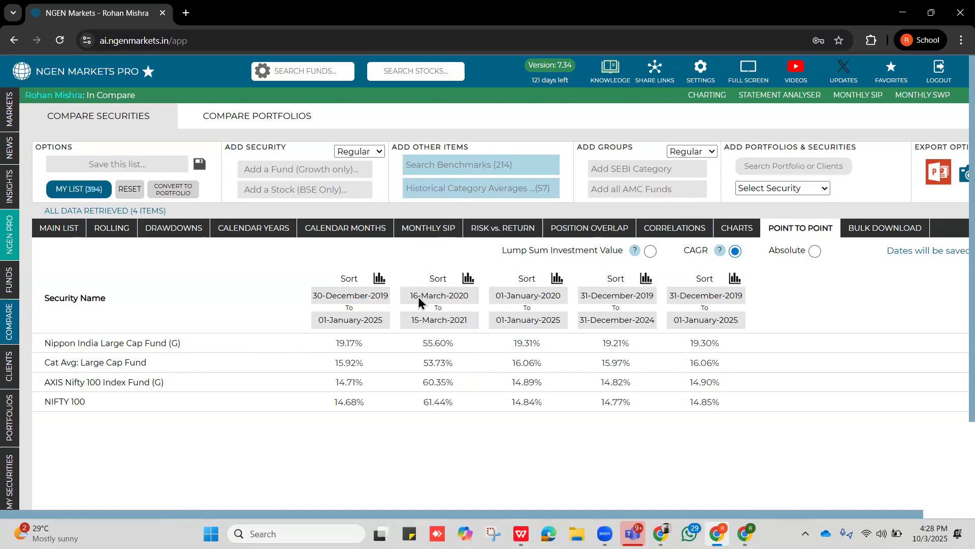
View the CAGR comparison chart for 30-Dec-2019 to 01-Jan-2025 and close it.
left_click(380, 282)
scroll(234, 325, "down", 2)
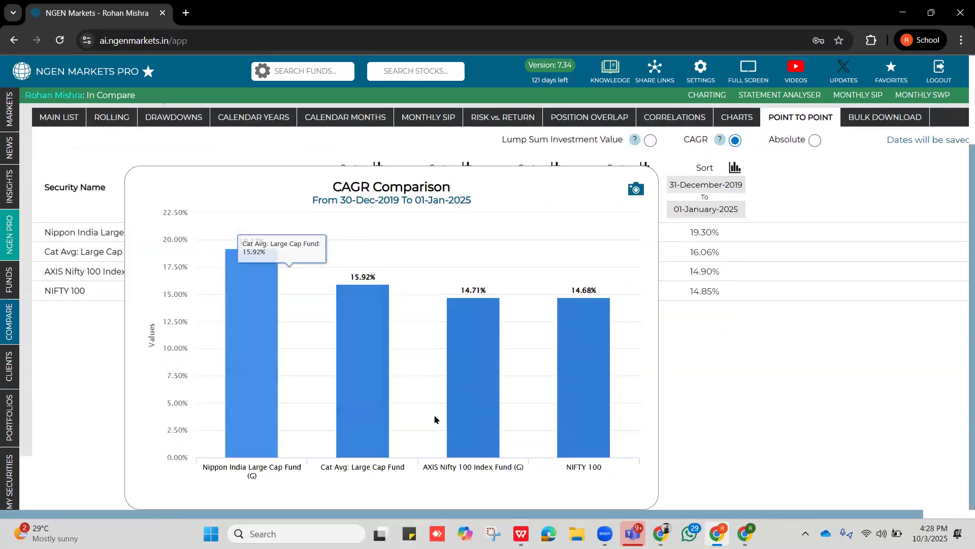
mouse_move(603, 417)
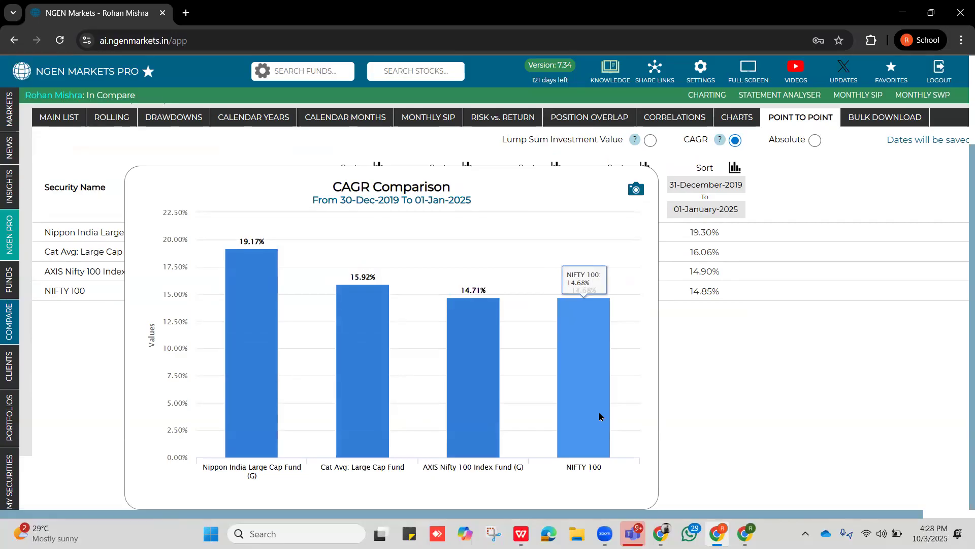
left_click(763, 401)
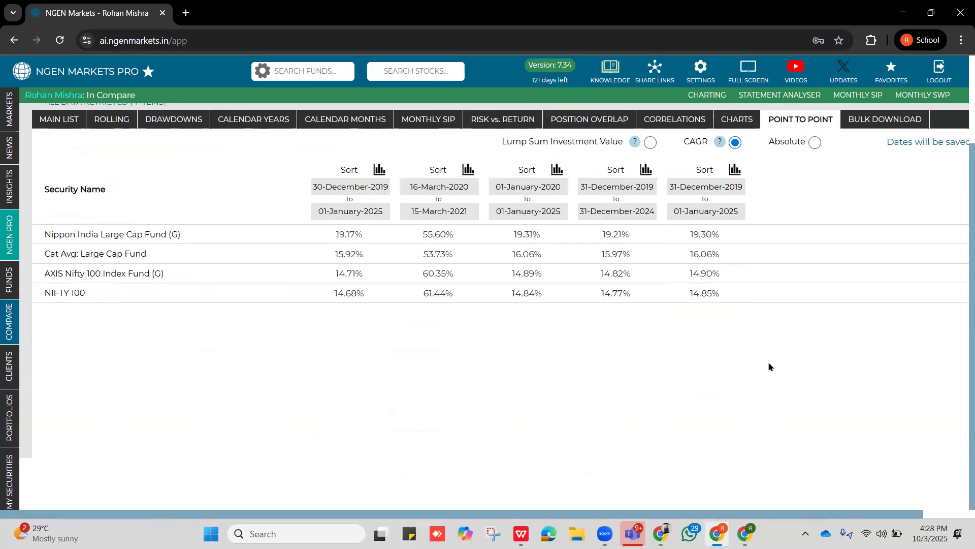
scroll(768, 361, "up", 2)
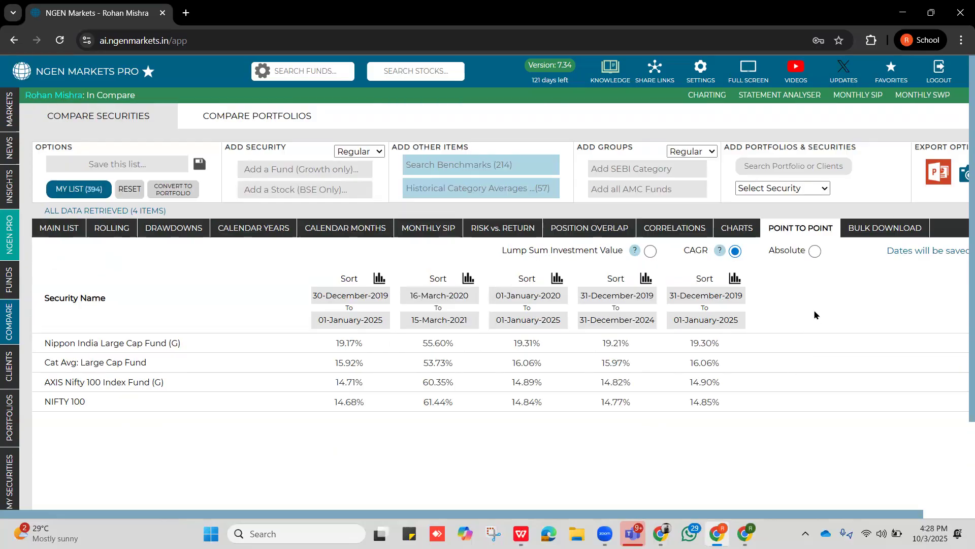
Bulk download the current holdings of the listed funds, widen the Fund column to show full names, and minimize the spreadsheet.
left_click(868, 233)
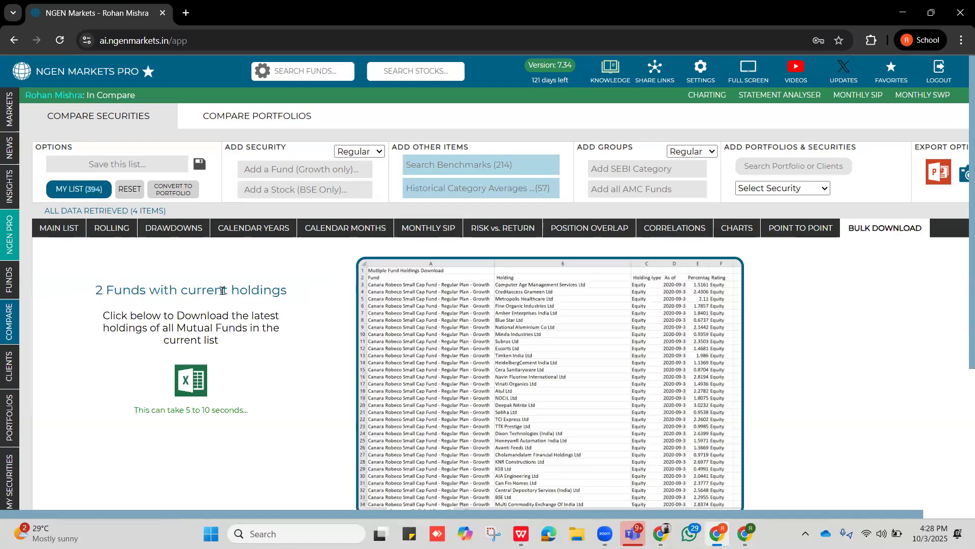
left_click(196, 389)
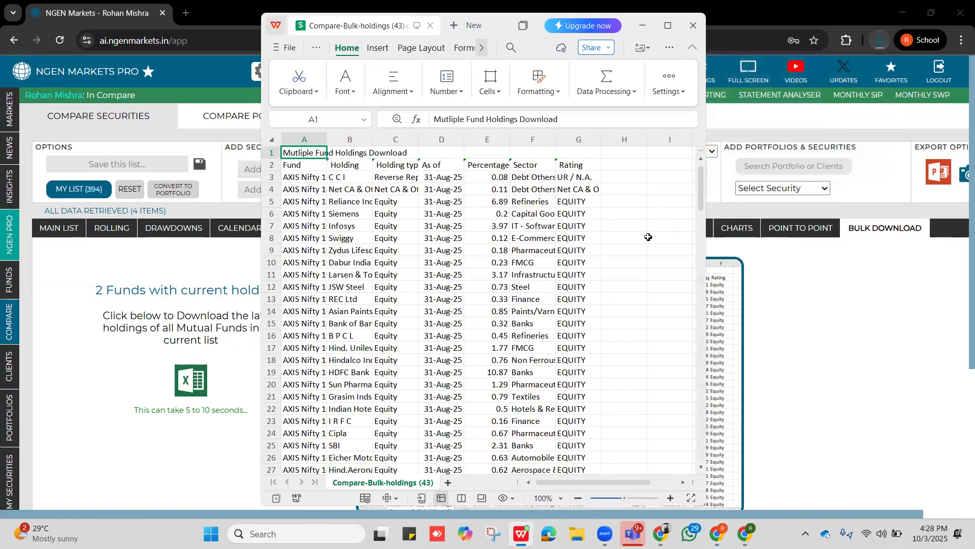
left_click(309, 173)
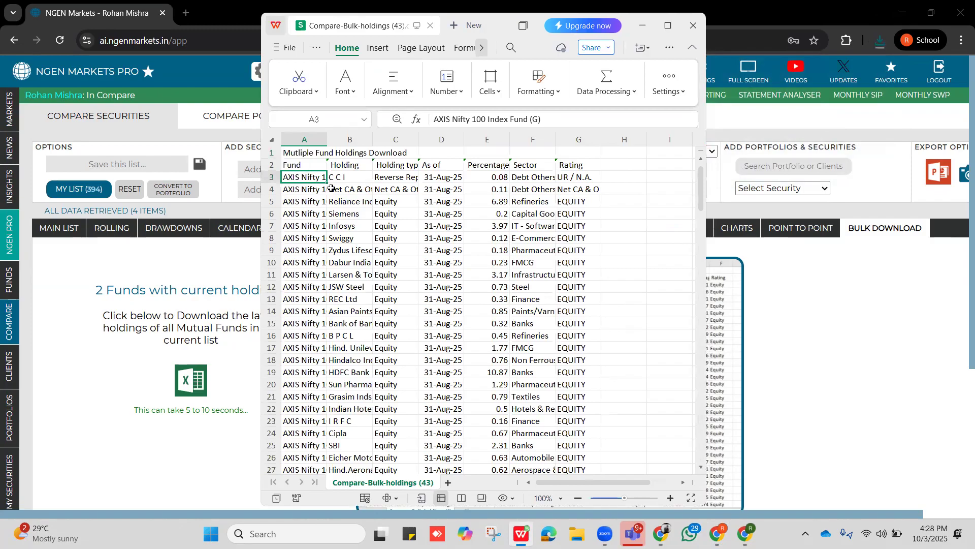
left_click_drag(328, 139, 391, 157)
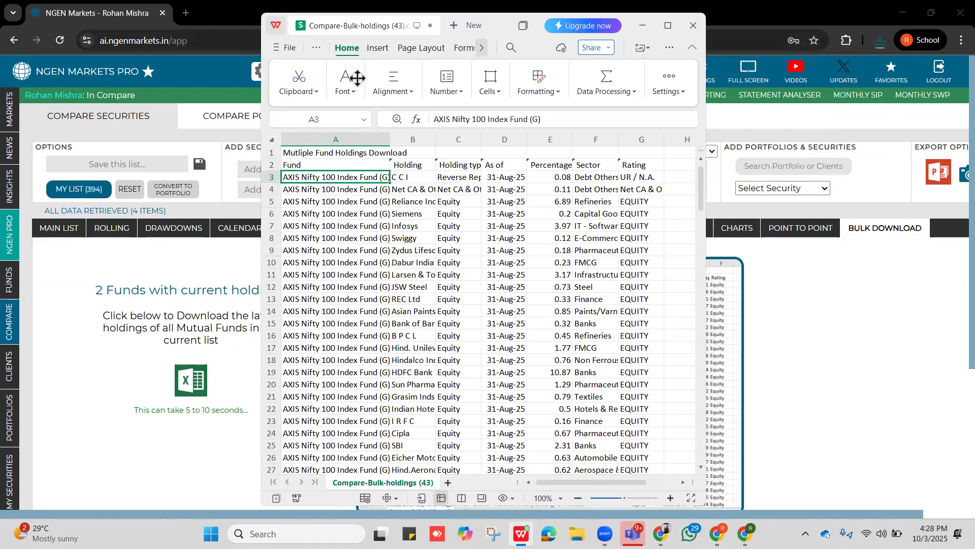
left_click(642, 26)
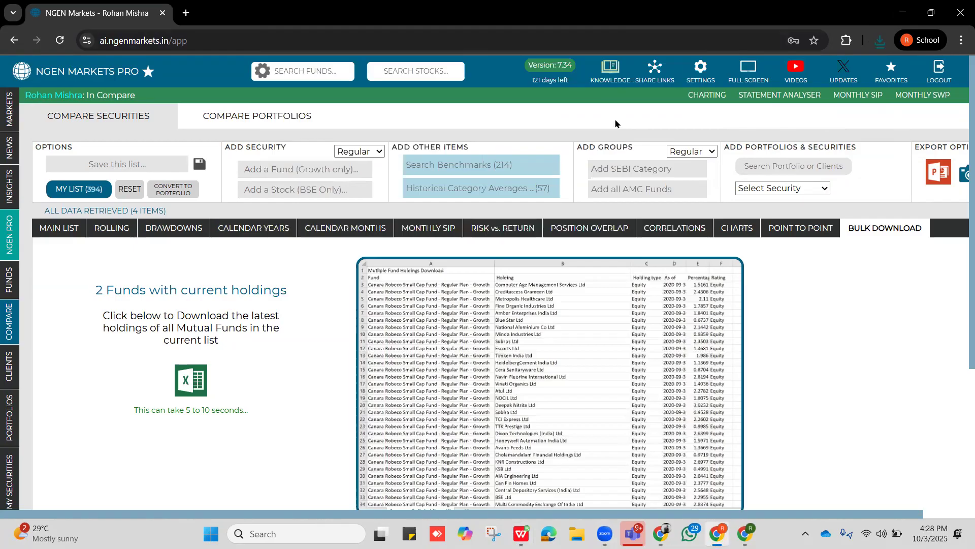
Export the comparison from the main list as a PowerPoint report, check its cover slide at full window size, and minimize the presentation.
left_click(66, 232)
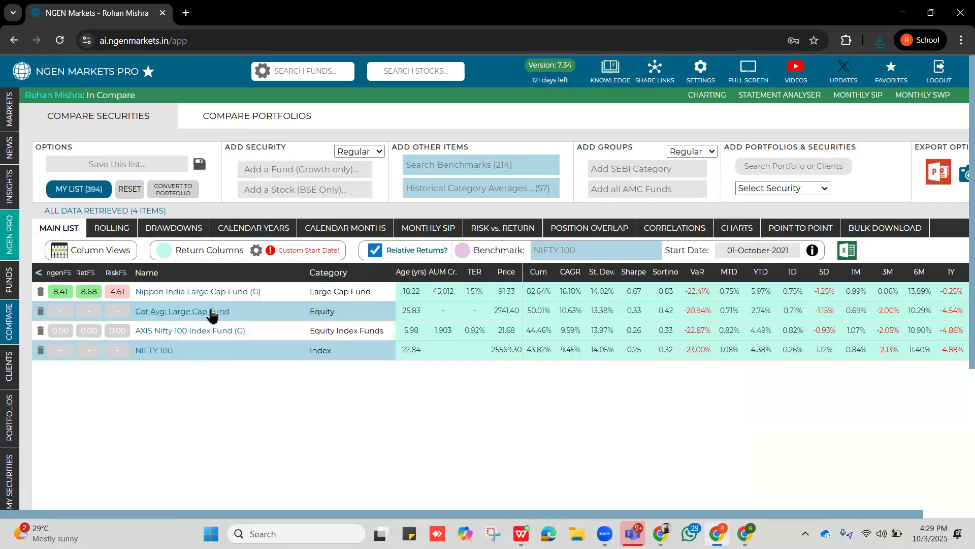
left_click(941, 180)
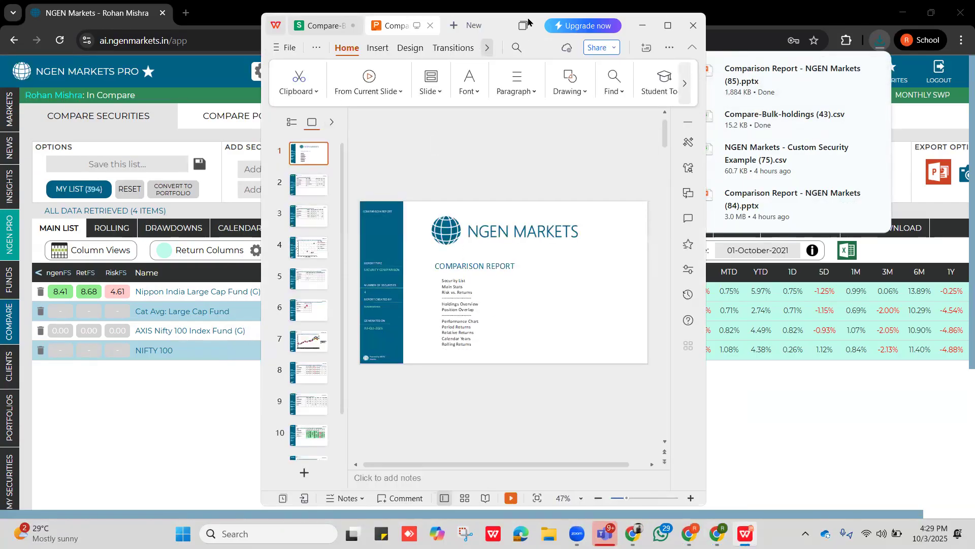
left_click_drag(531, 23, 532, 177)
left_click(668, 180)
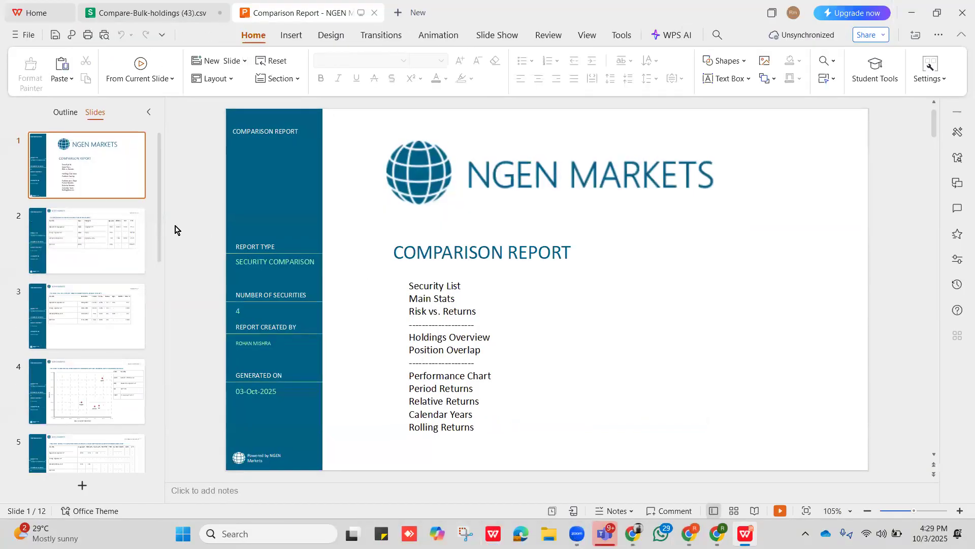
mouse_move(107, 164)
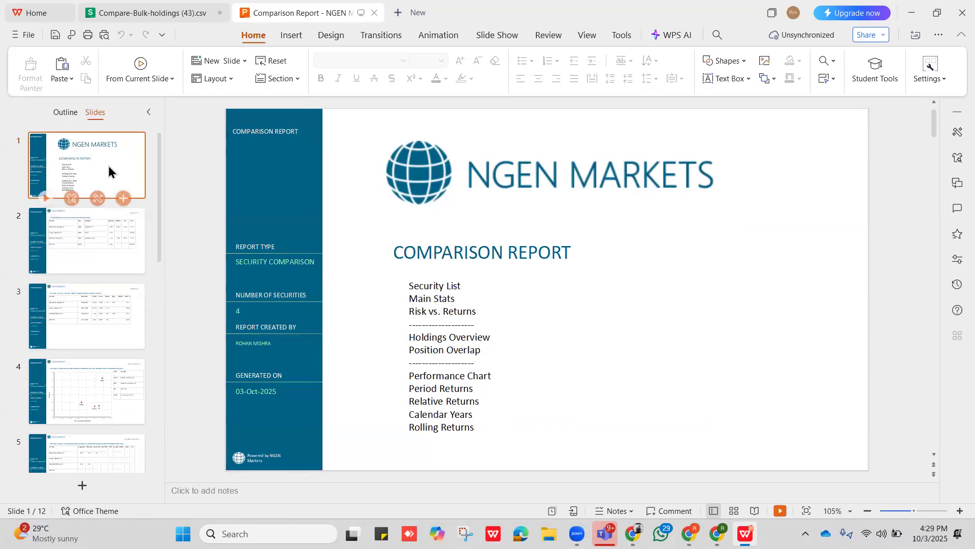
left_click(912, 13)
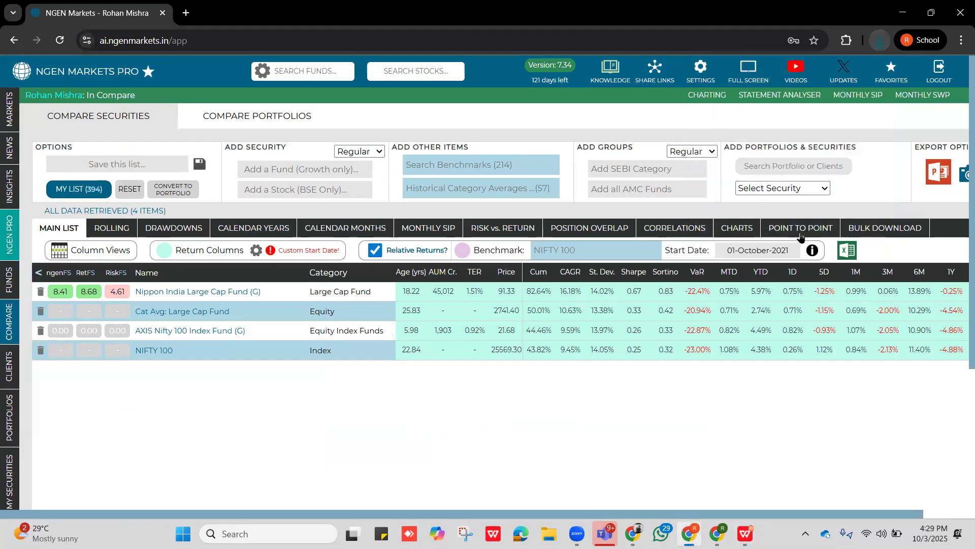
Show the point-to-point CAGR comparison chart for the first period again.
left_click(801, 233)
left_click(379, 283)
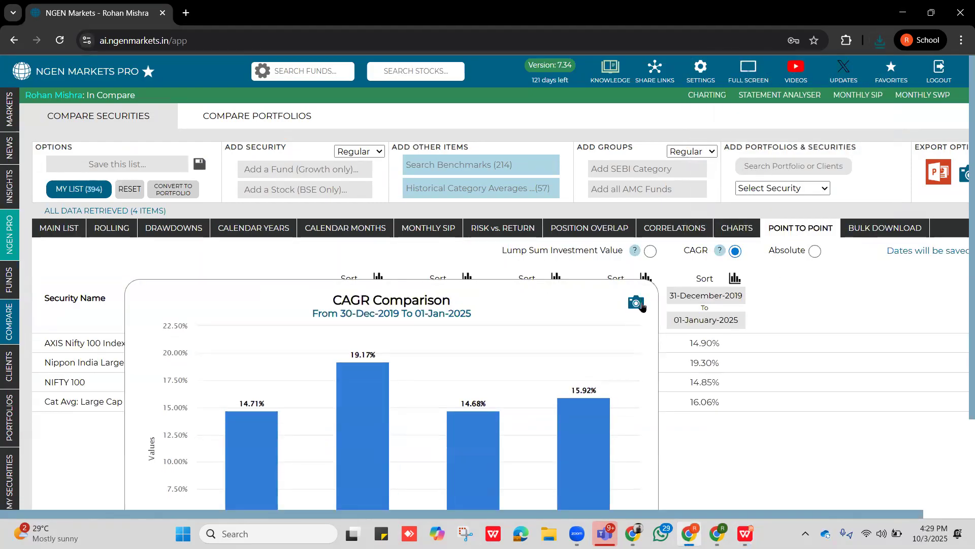
Bring up the exported PowerPoint comparison report, review its slides from the security list through the disclaimer, and minimize the presentation.
left_click(941, 186)
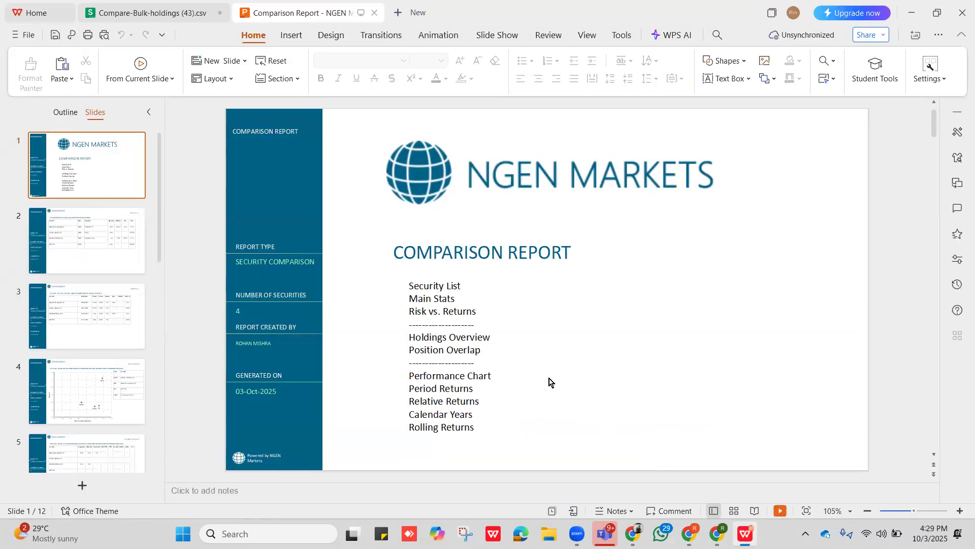
left_click(79, 241)
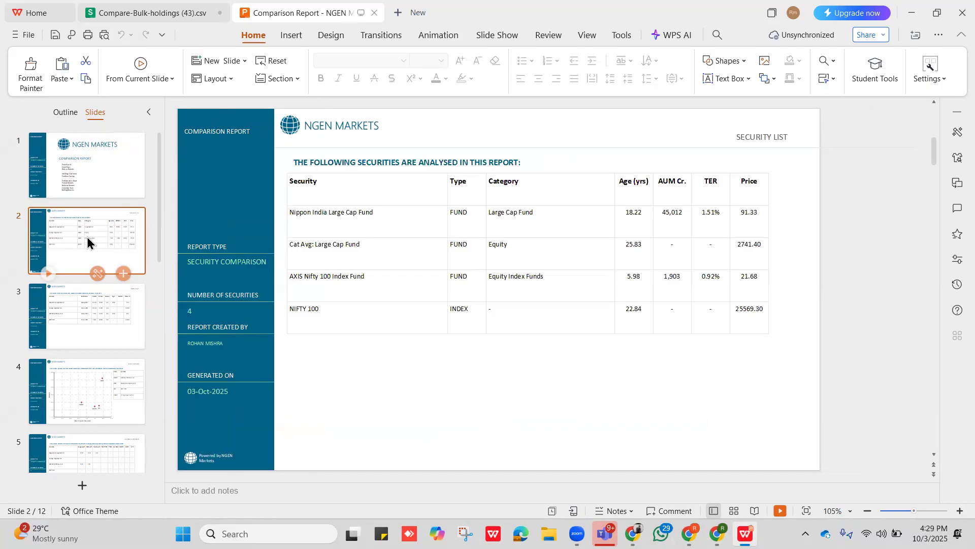
key("Down")
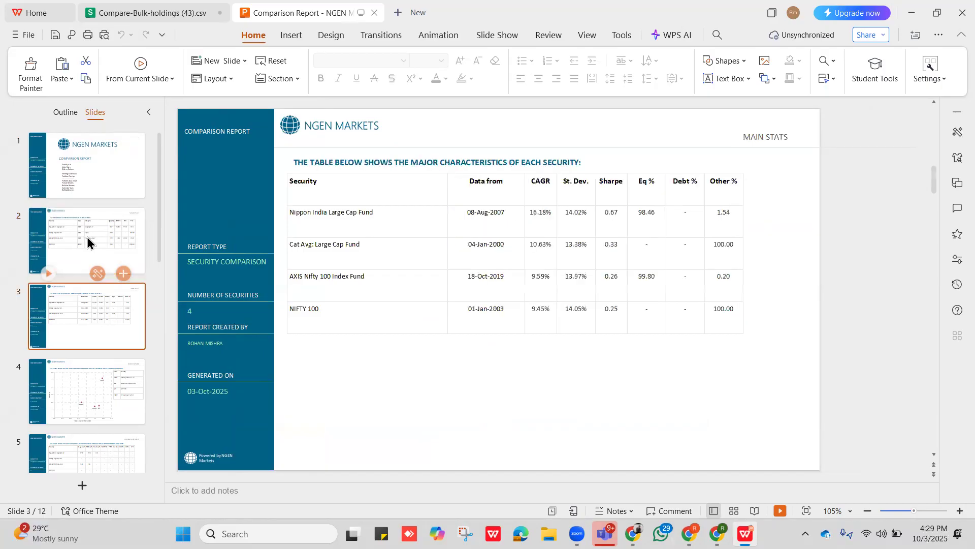
key("Down")
key("Down")
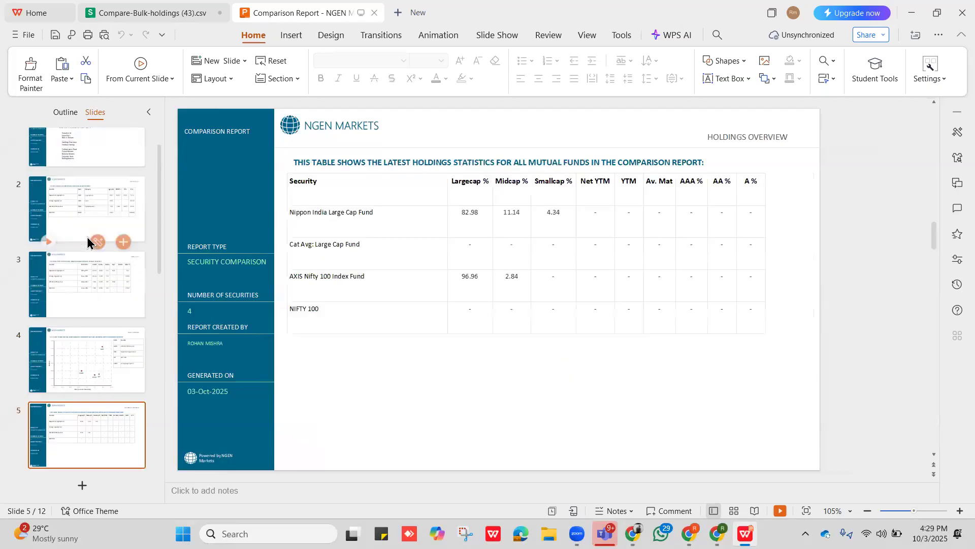
key("Down")
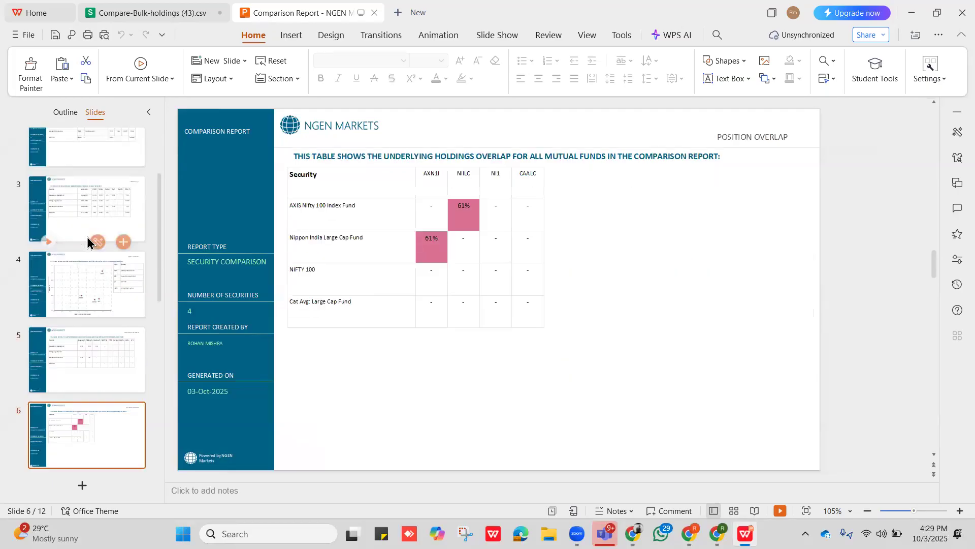
key("Down")
key("Down")
key("Down")
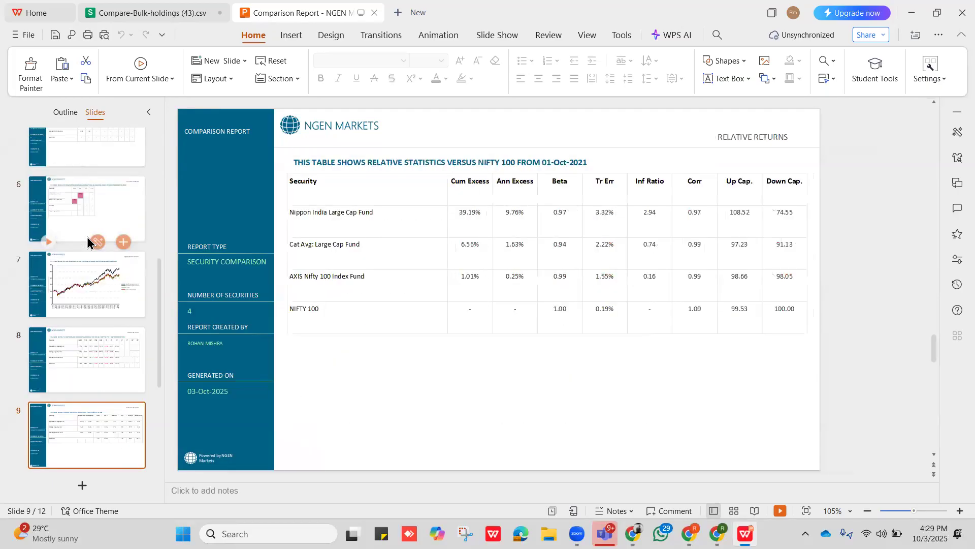
key("Up")
key("Down")
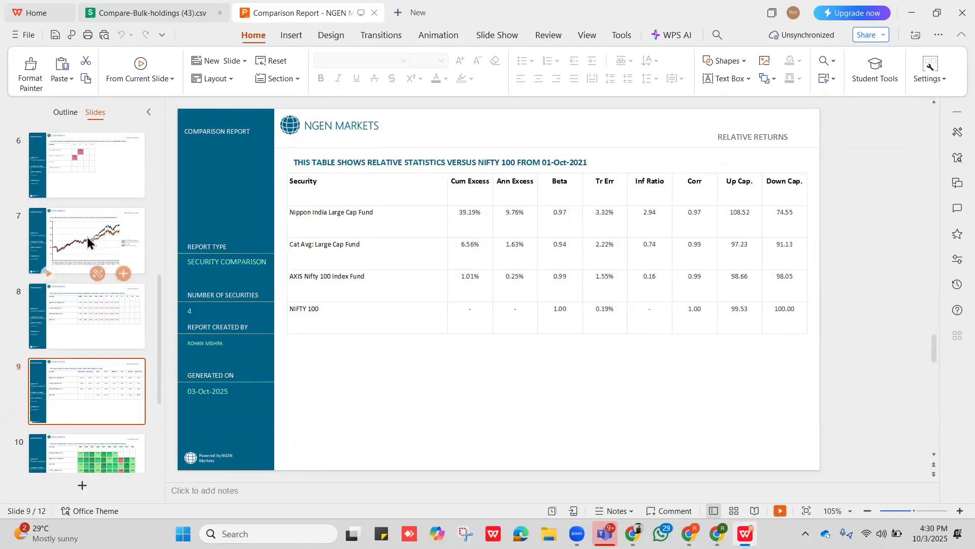
key("Down")
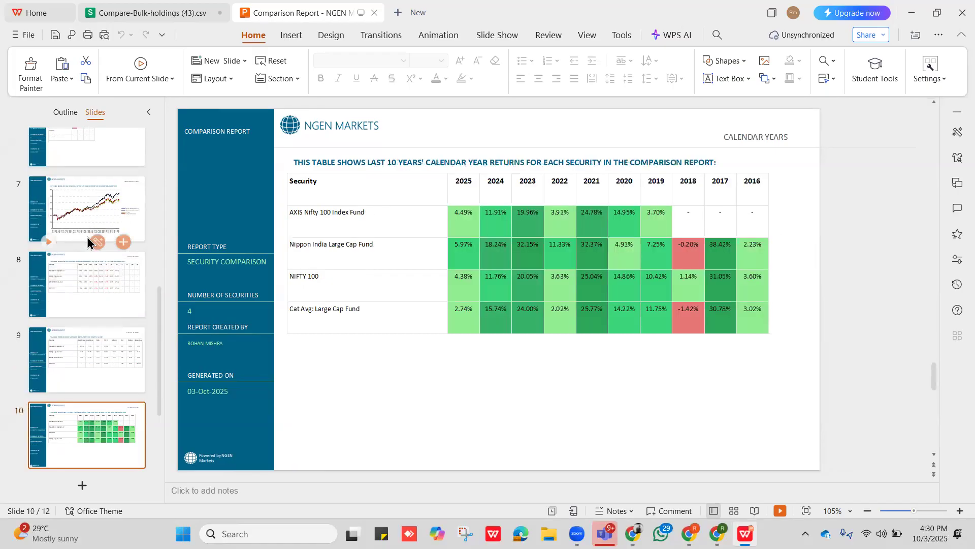
key("Down")
key("Down")
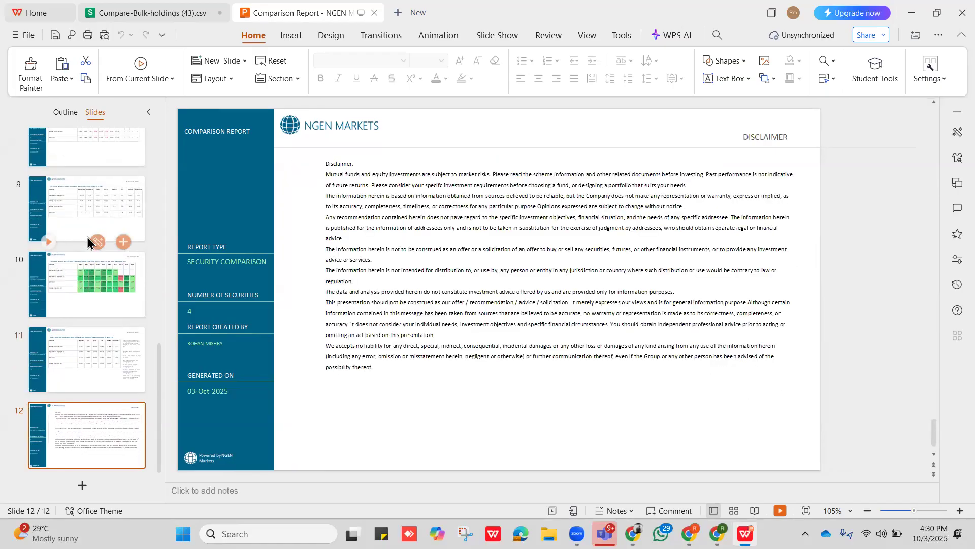
left_click(914, 13)
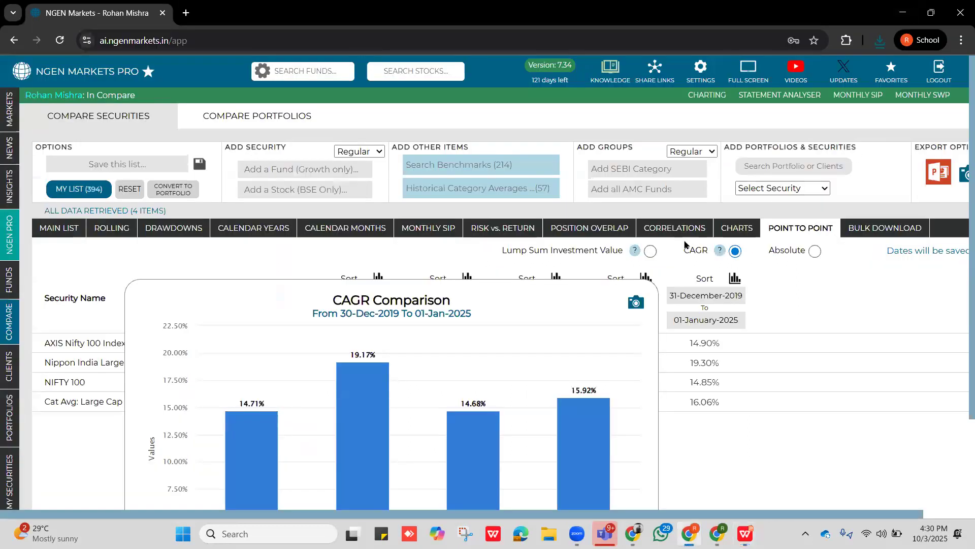
Close the CAGR comparison chart and return to the main list of compared securities.
left_click(876, 292)
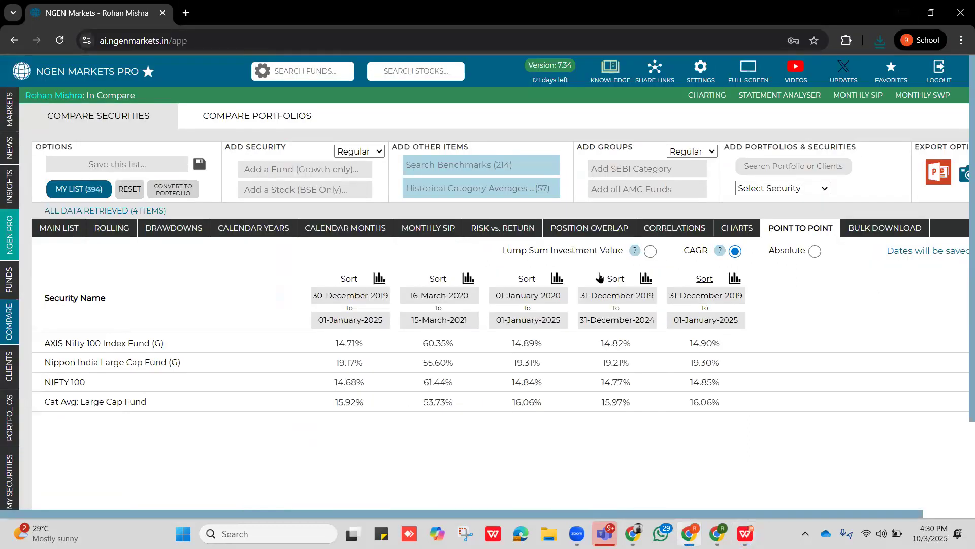
left_click(57, 230)
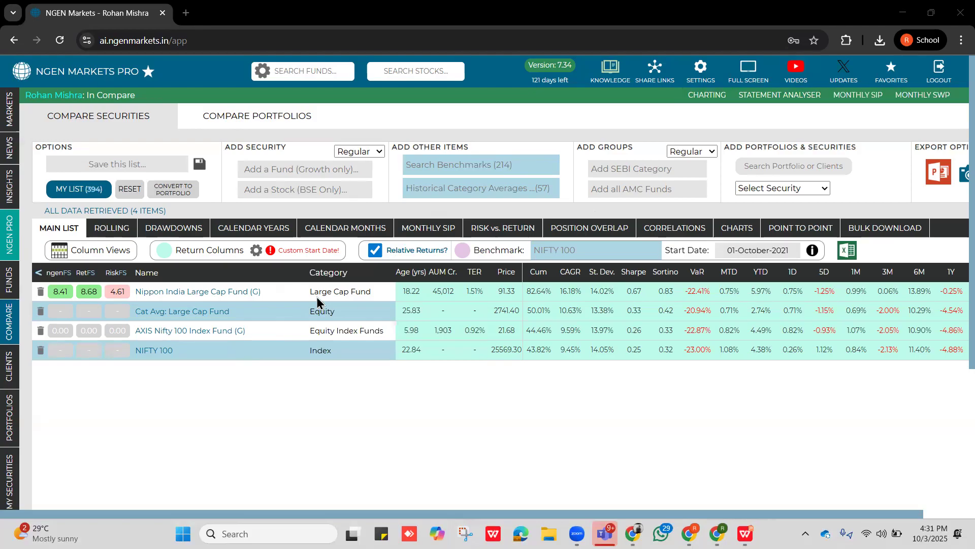
Open the NGEN Markets YouTube channel, look through its suggested videos and playlists, and return to the fund comparison.
left_click(790, 88)
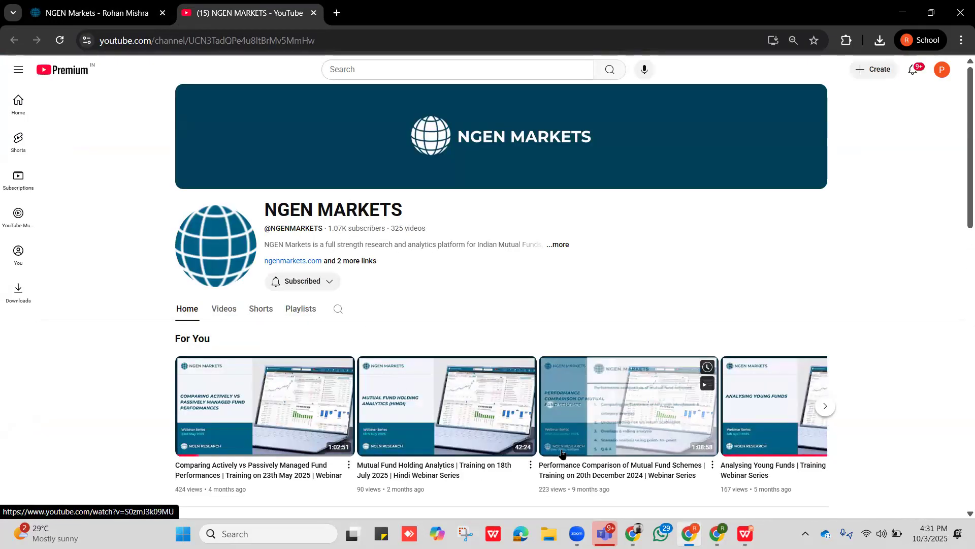
left_click(825, 406)
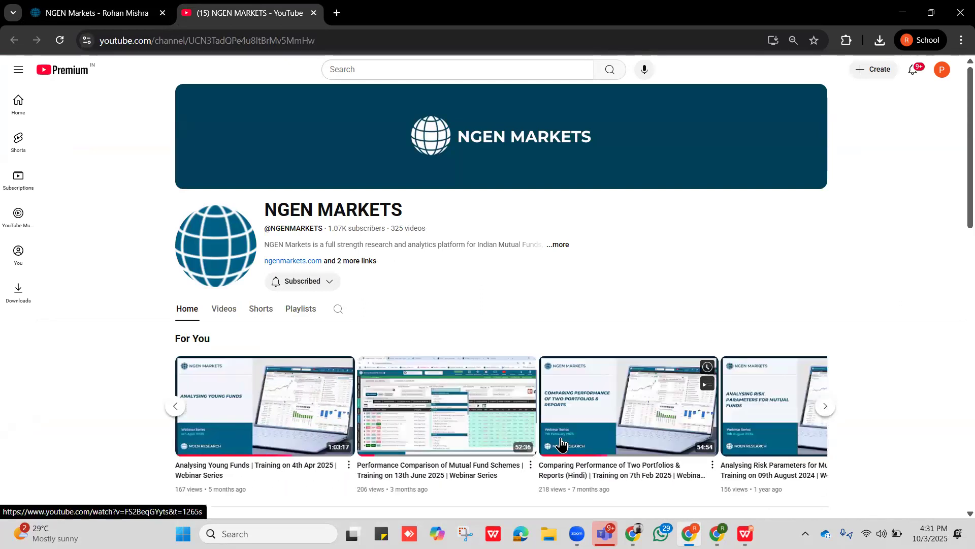
left_click(300, 309)
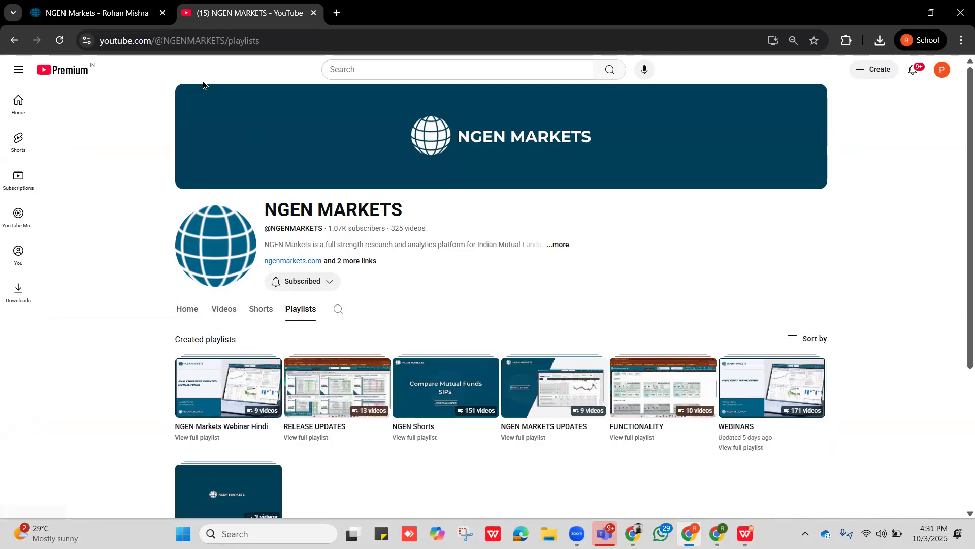
left_click(83, 11)
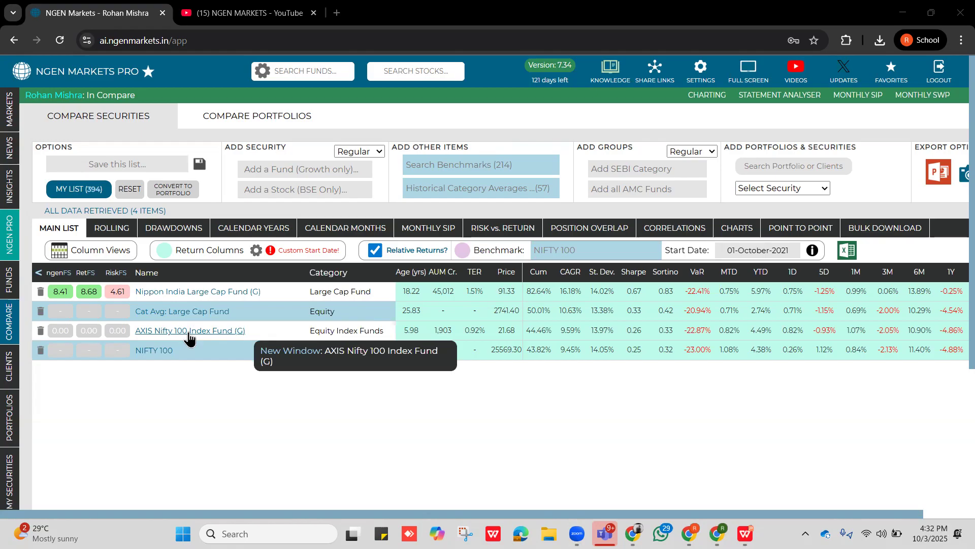
Add ICICI Pru Large Cap Fund (G) to the comparison.
left_click(273, 172)
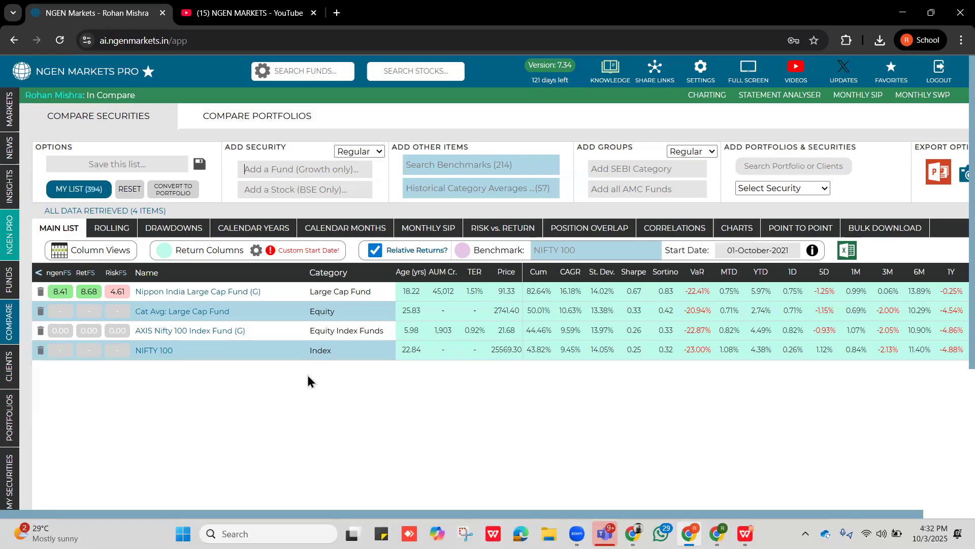
type("icici ")
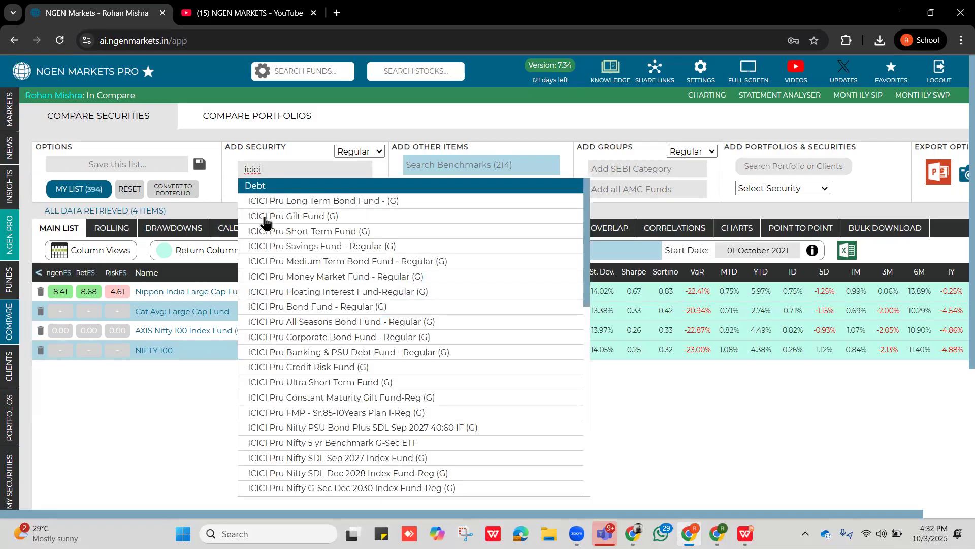
type("large")
left_click(285, 217)
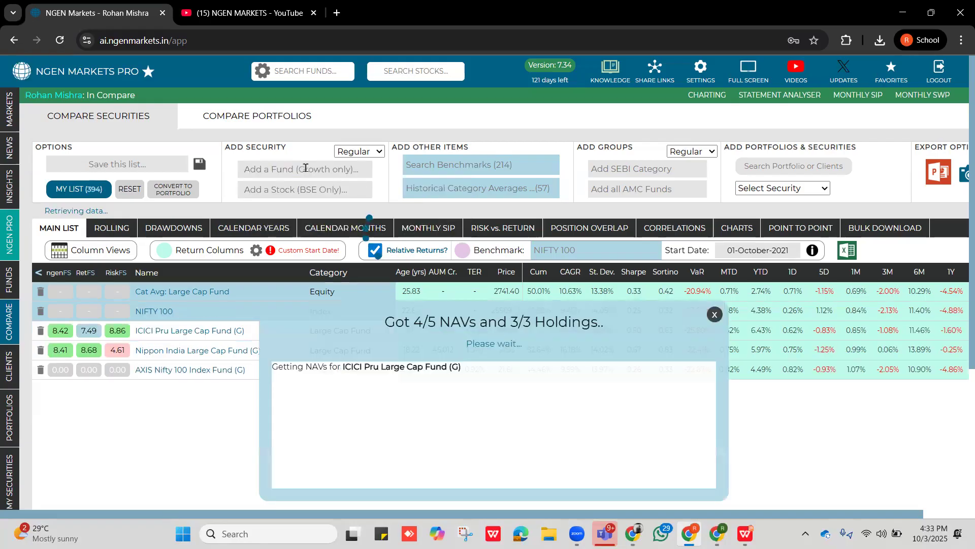
Add SBI Large Cap Fund (G) to the comparison.
type("svb")
key("BackSpace")
key("BackSpace")
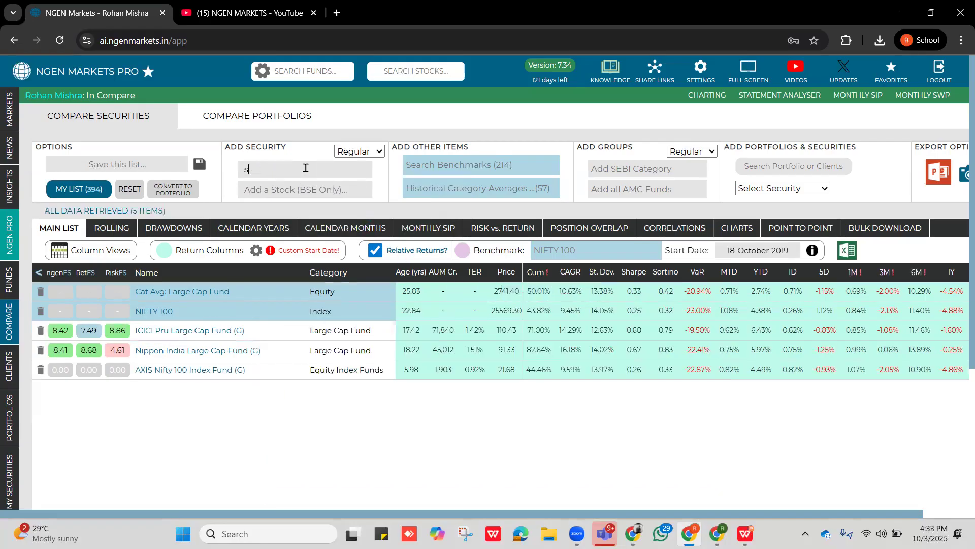
type("bi")
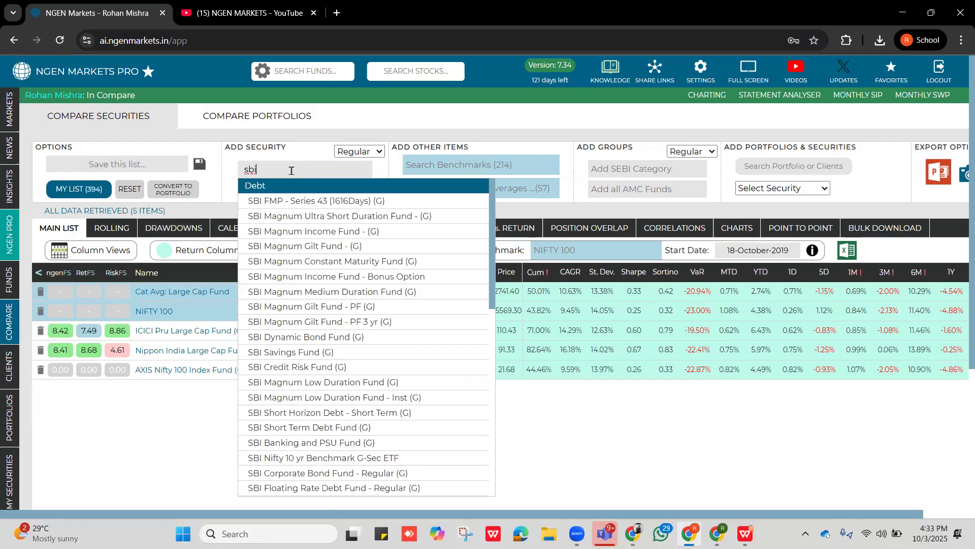
key("BackSpace")
key("BackSpace")
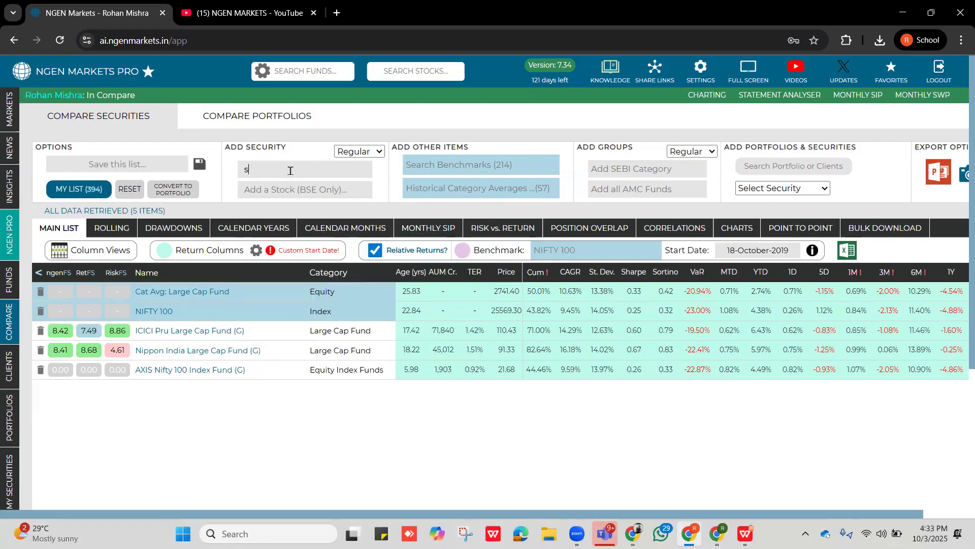
type("bi large")
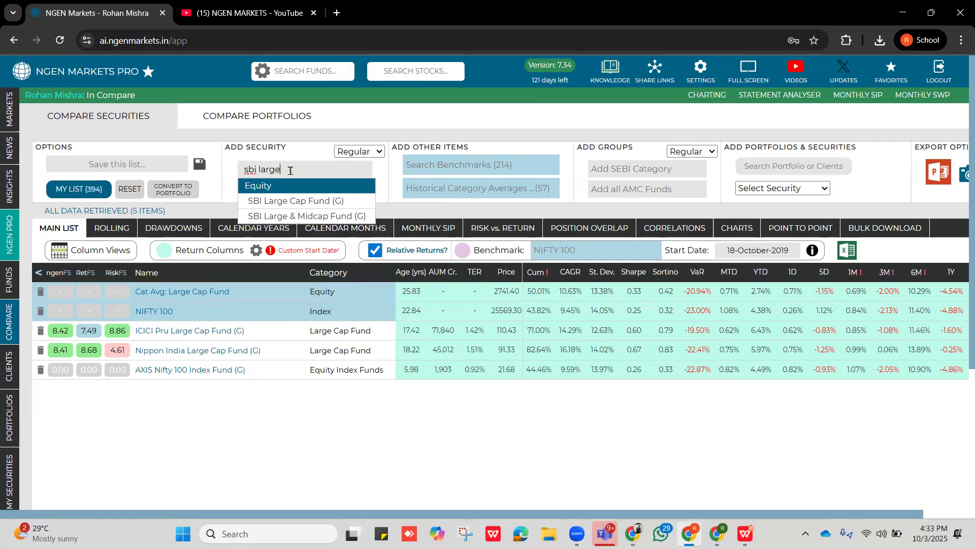
left_click(311, 201)
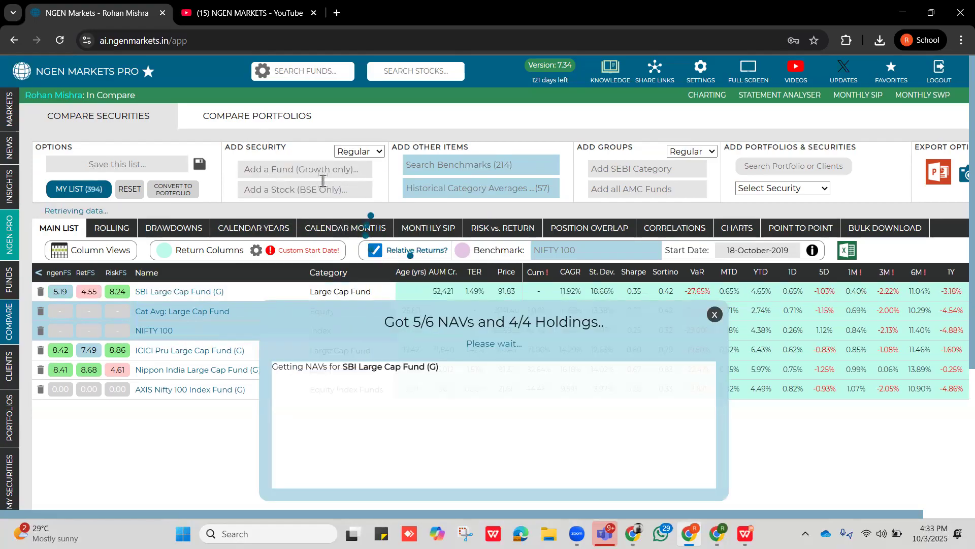
Sort the main list by CAGR, highest first, and compare the CAGR of ICICI Pru Large Cap, NIFTY 100 and AXIS Nifty 100.
left_click(570, 274)
left_click(571, 274)
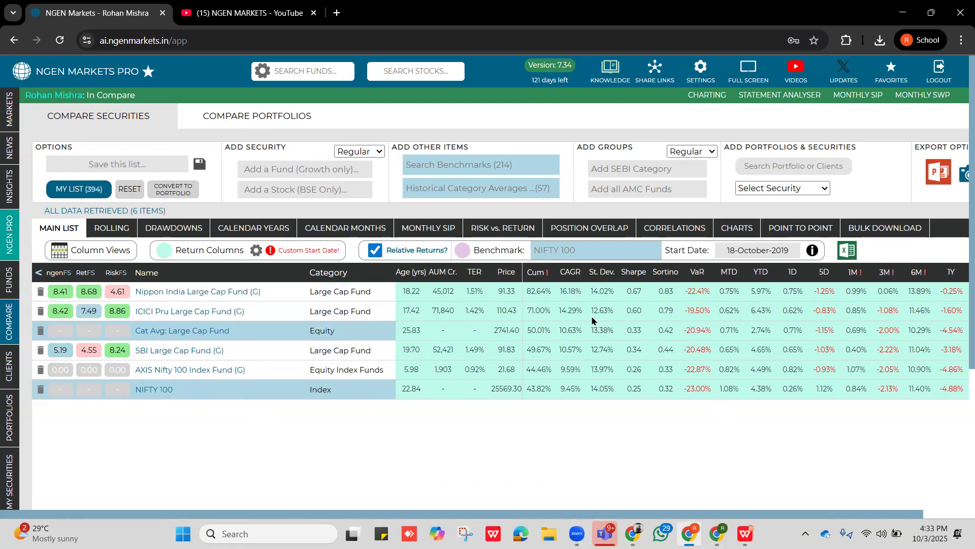
left_click_drag(583, 298, 560, 311)
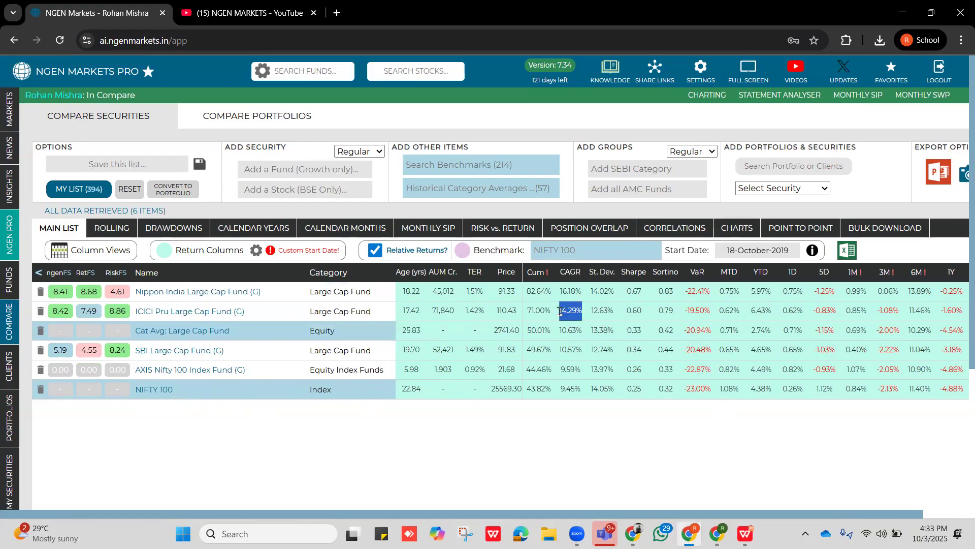
left_click(257, 251)
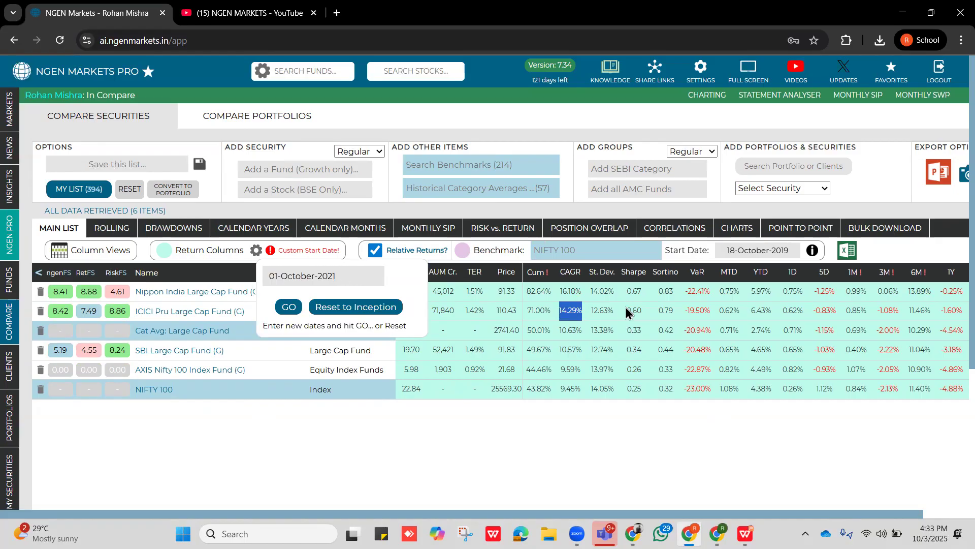
left_click_drag(585, 388, 549, 396)
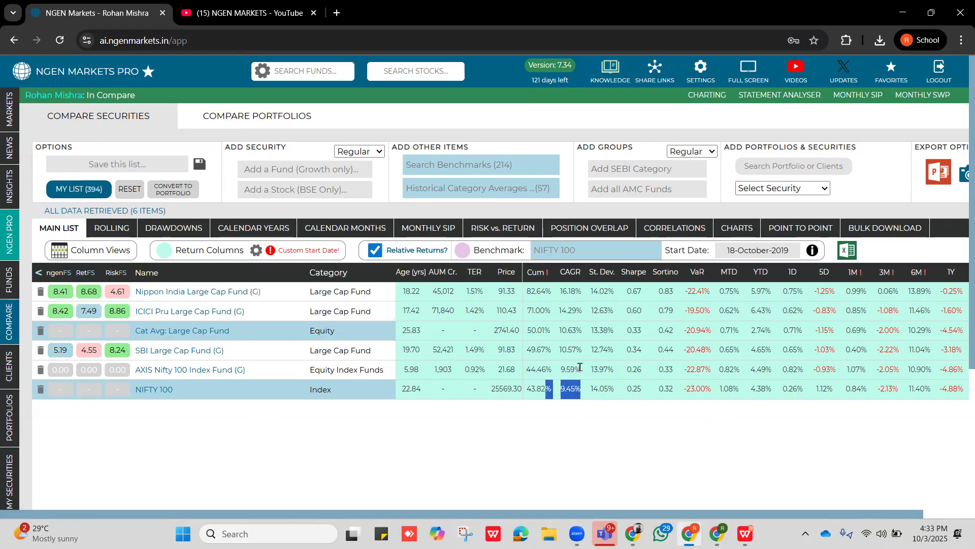
left_click_drag(581, 367, 546, 373)
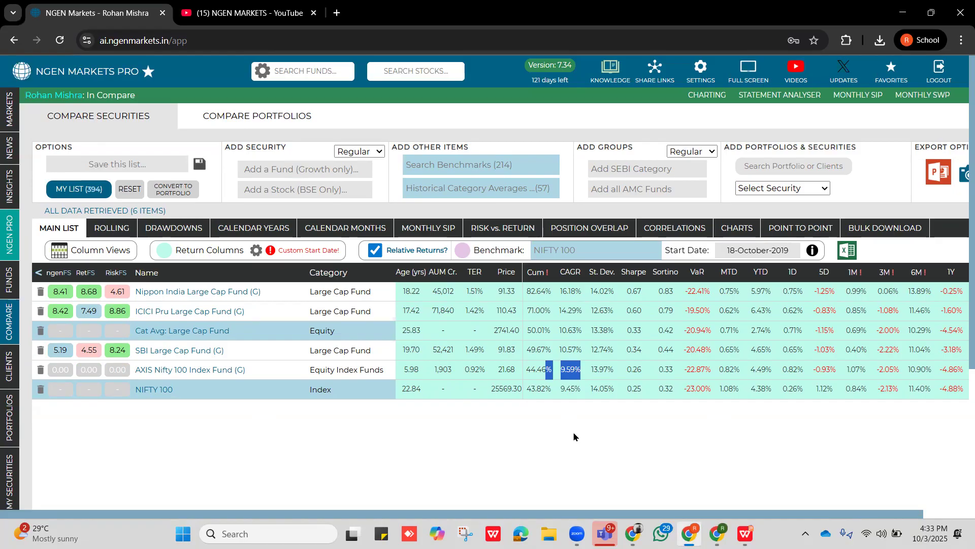
left_click(572, 431)
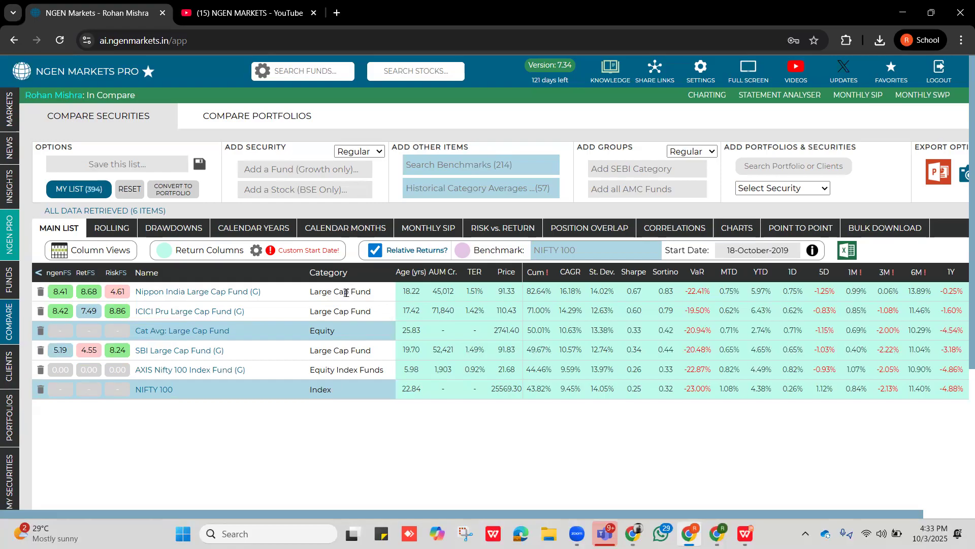
left_click(300, 169)
type("mul")
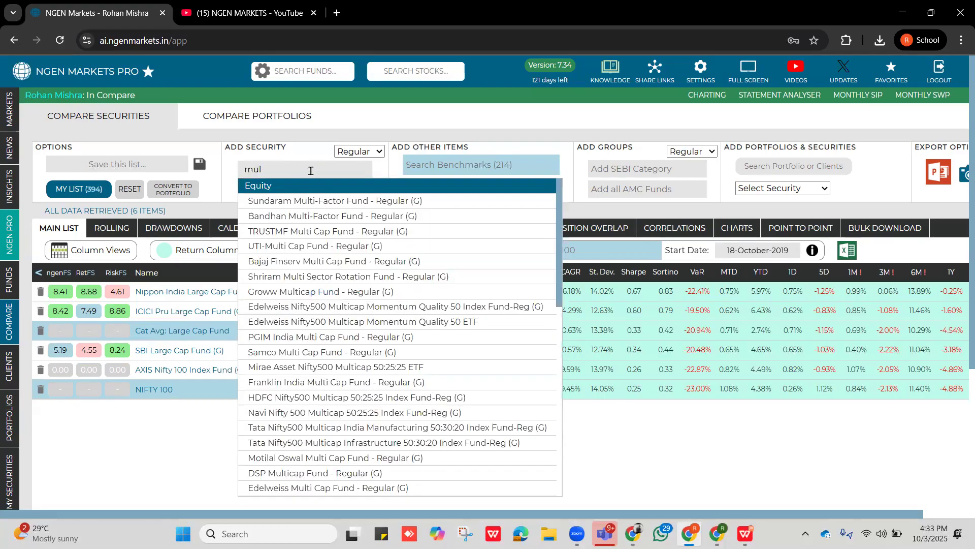
left_click(354, 134)
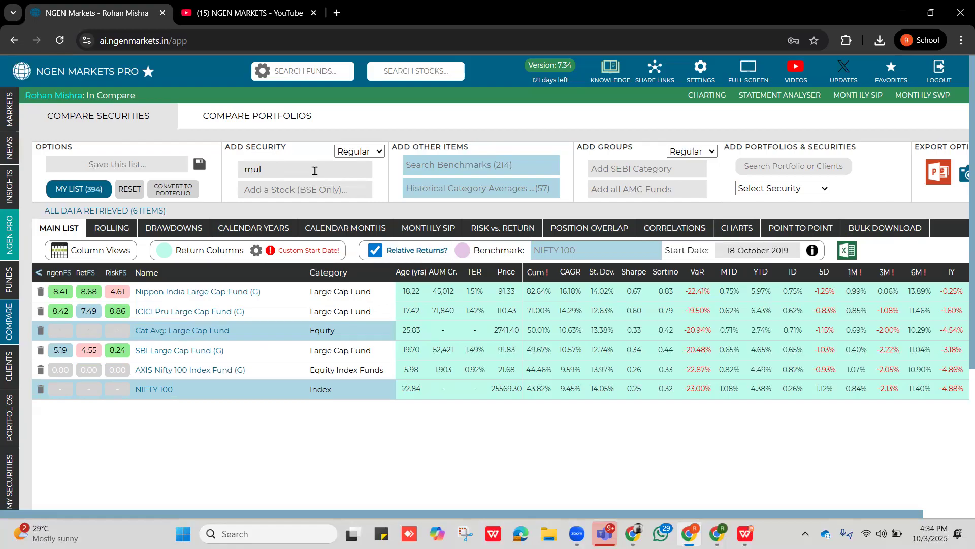
key("BackSpace")
key("BackSpace")
key("BackSpace")
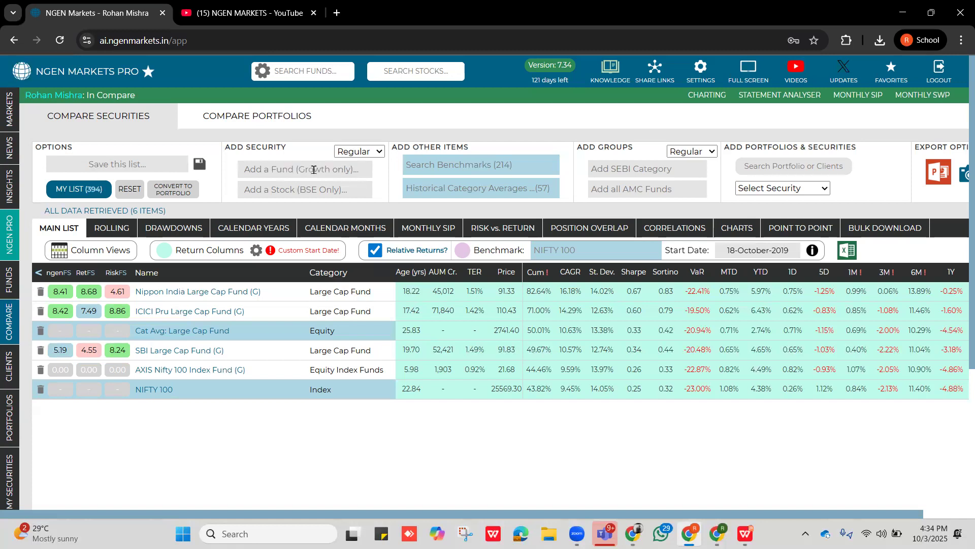
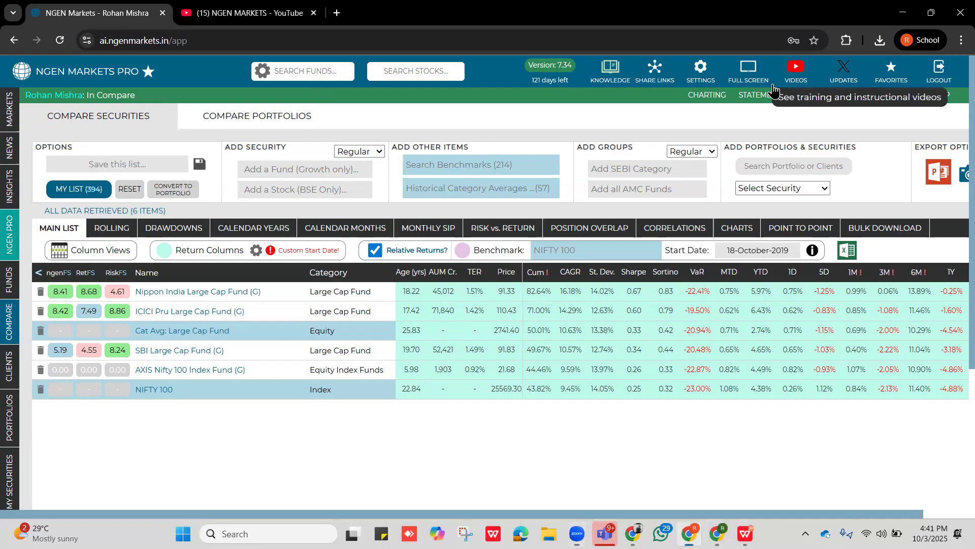
Open the training videos channel on YouTube again, look through its created playlists such as NGEN Markets Webinar Hindi, and return to the fund comparison.
left_click(773, 87)
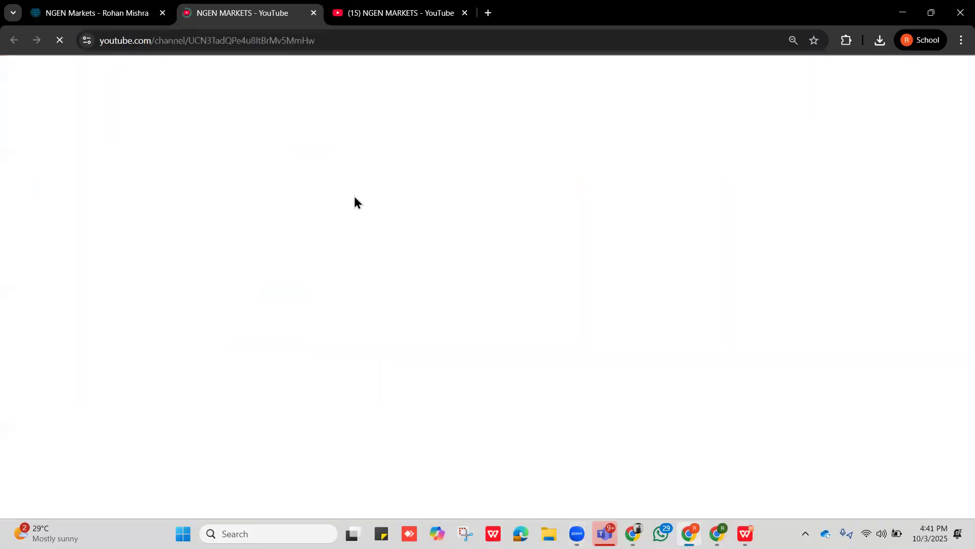
scroll(425, 354, "down", 4)
scroll(425, 354, "up", 4)
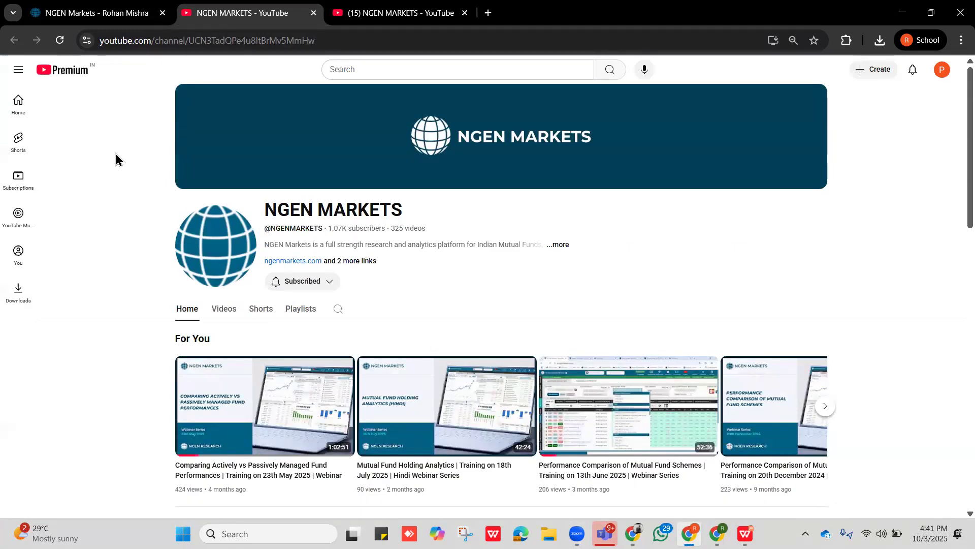
left_click(304, 311)
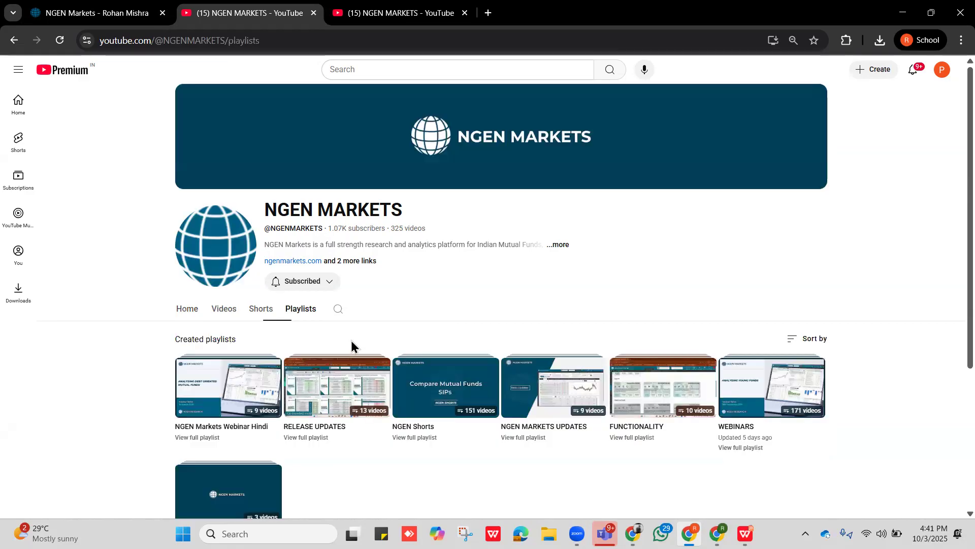
scroll(229, 390, "down", 3)
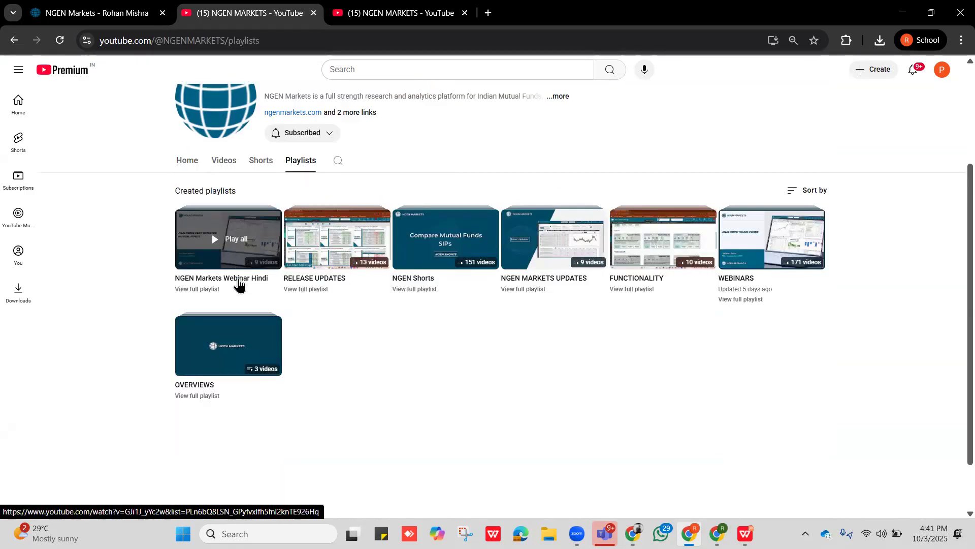
scroll(242, 271, "up", 3)
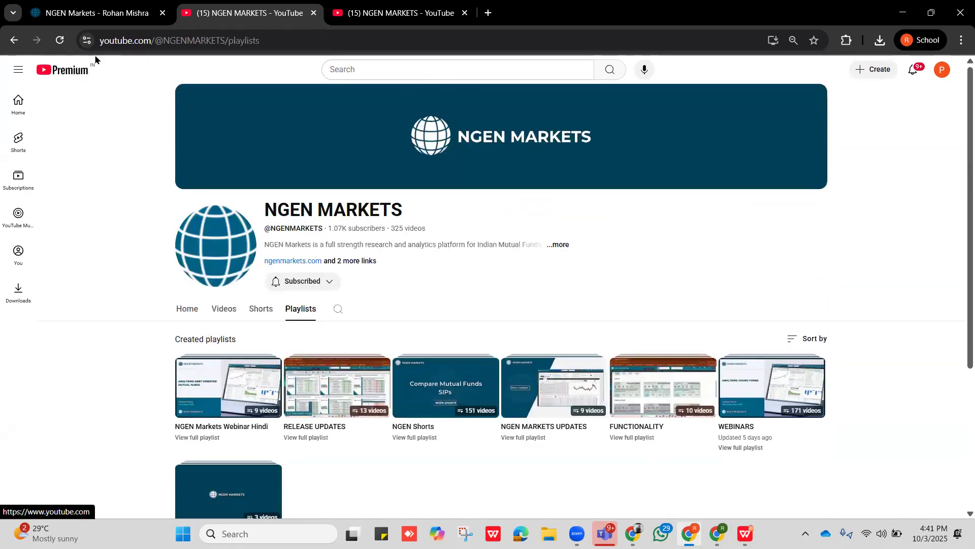
left_click(101, 7)
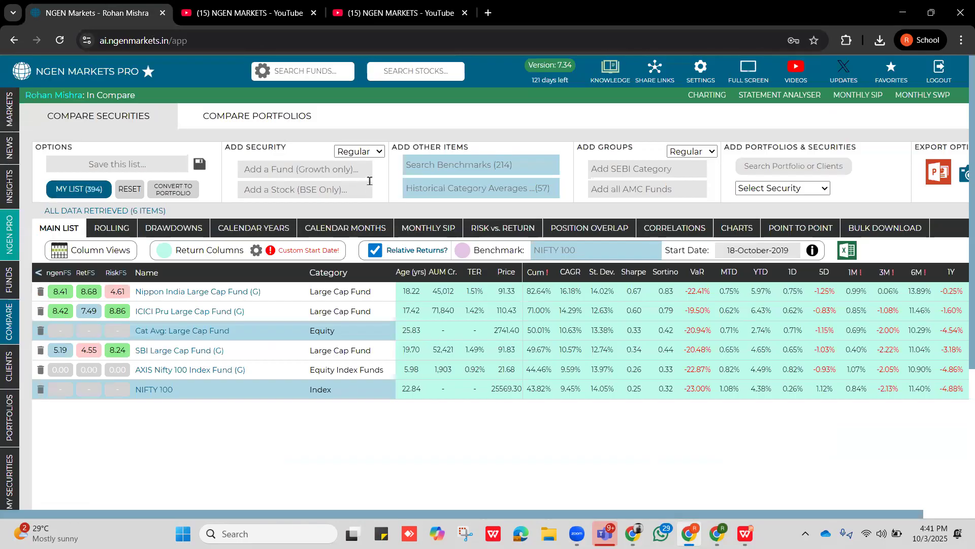